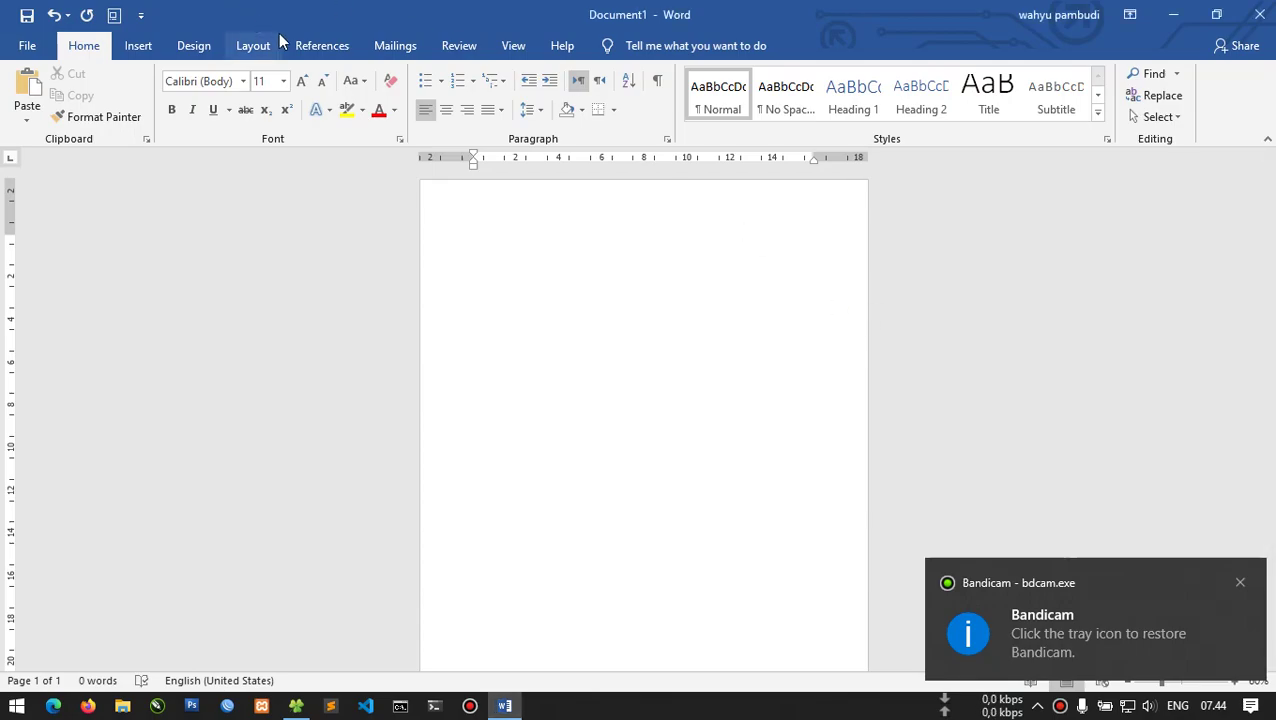
Apply margins of 3 cm top, bottom and right and 4 cm left, and confirm them in Page Setup.
left_click(253, 45)
left_click(130, 106)
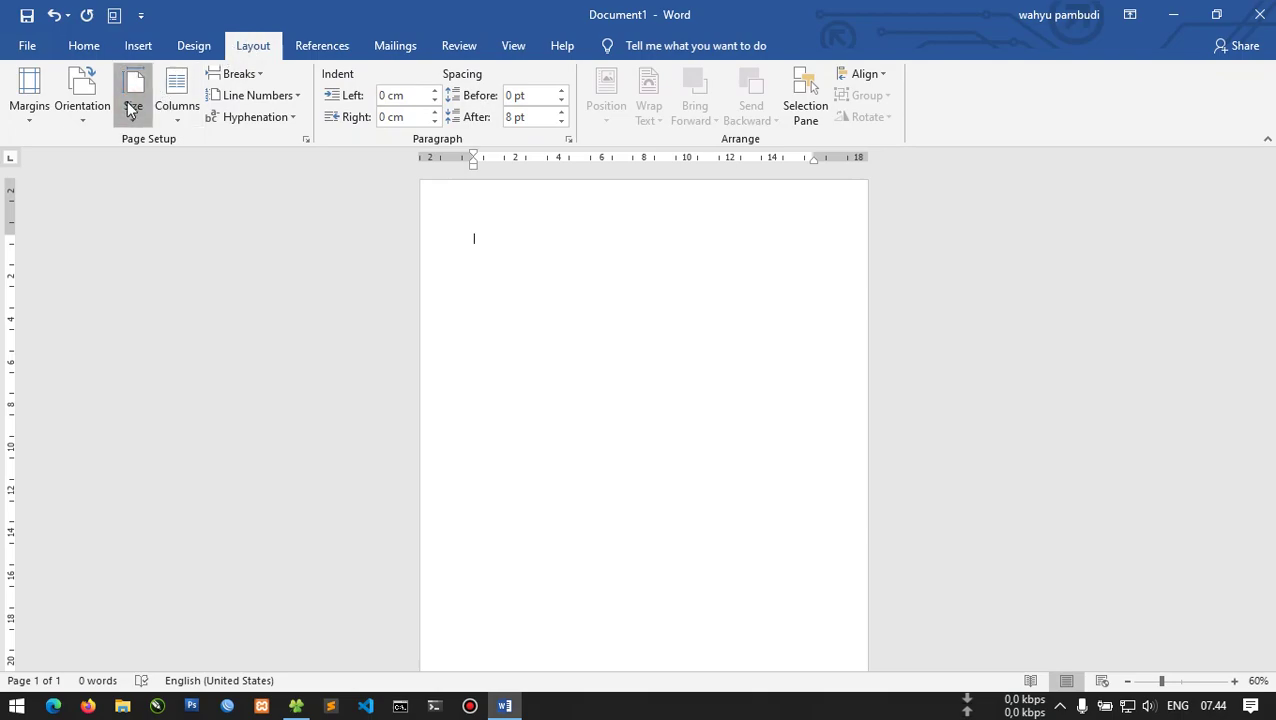
left_click(50, 104)
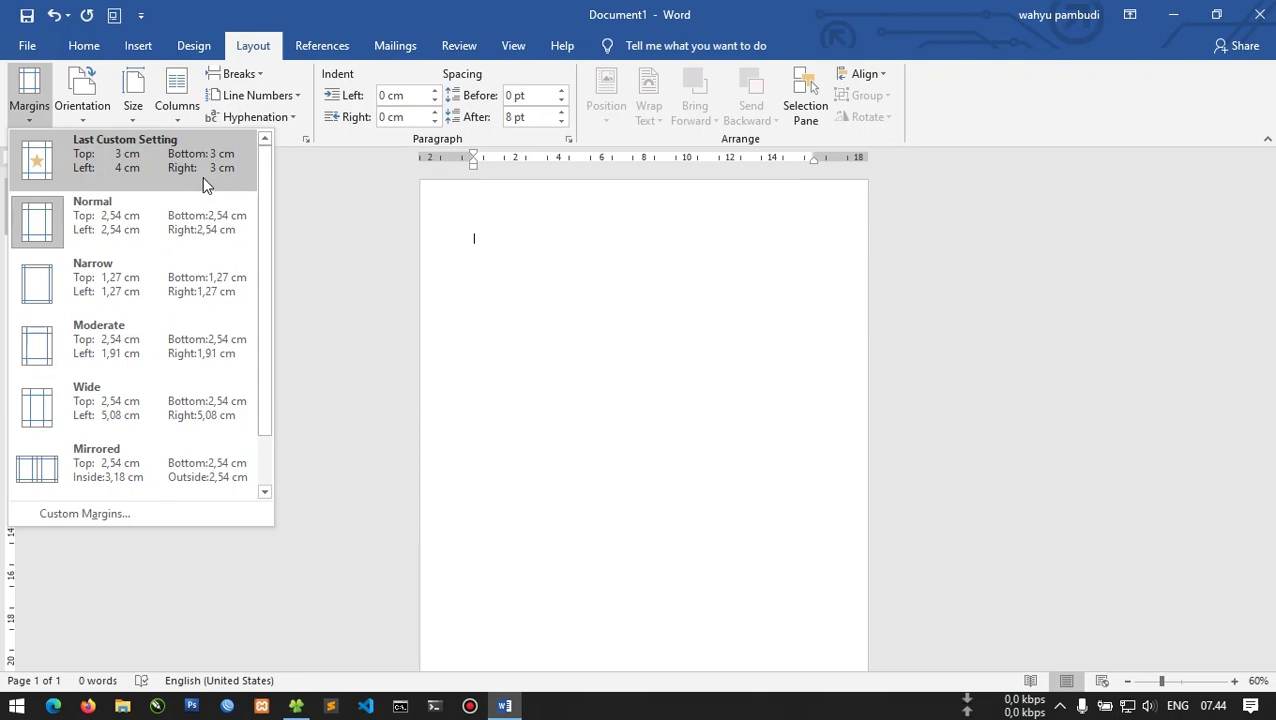
left_click(204, 174)
left_click(29, 100)
left_click(122, 510)
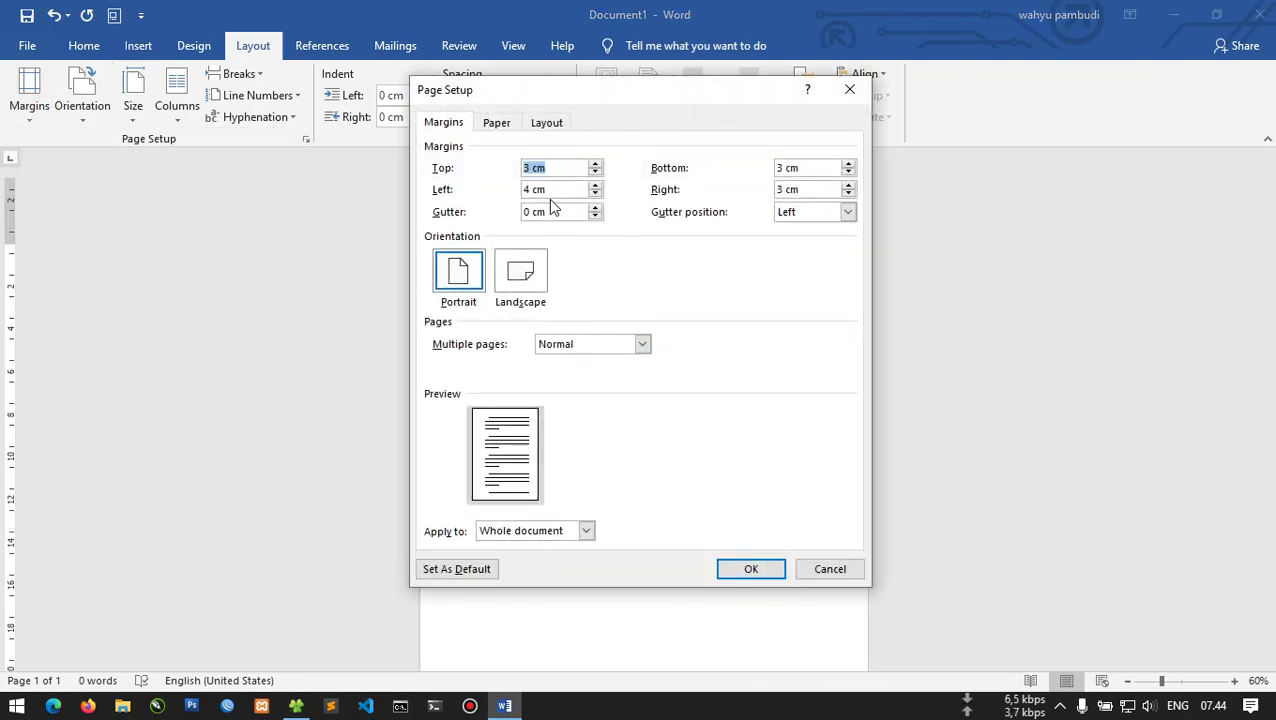
left_click(560, 166)
left_click(830, 569)
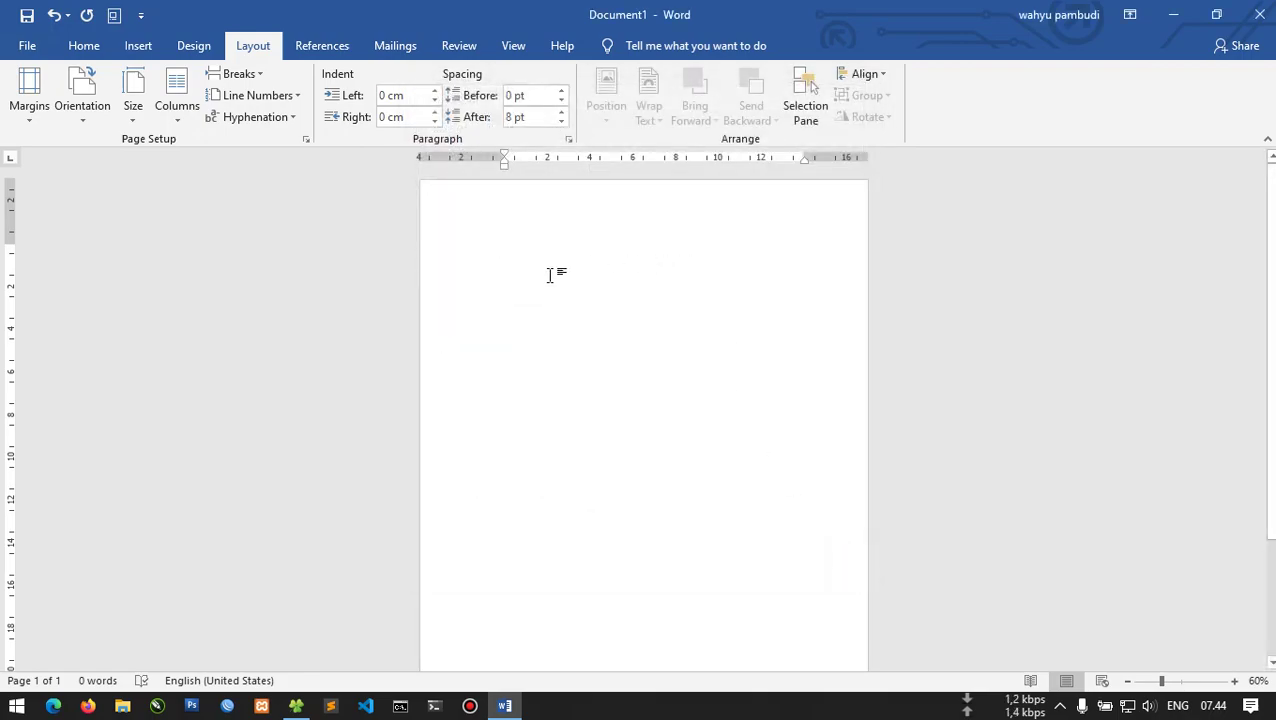
Set the font to Times New Roman at size 12.
left_click(84, 46)
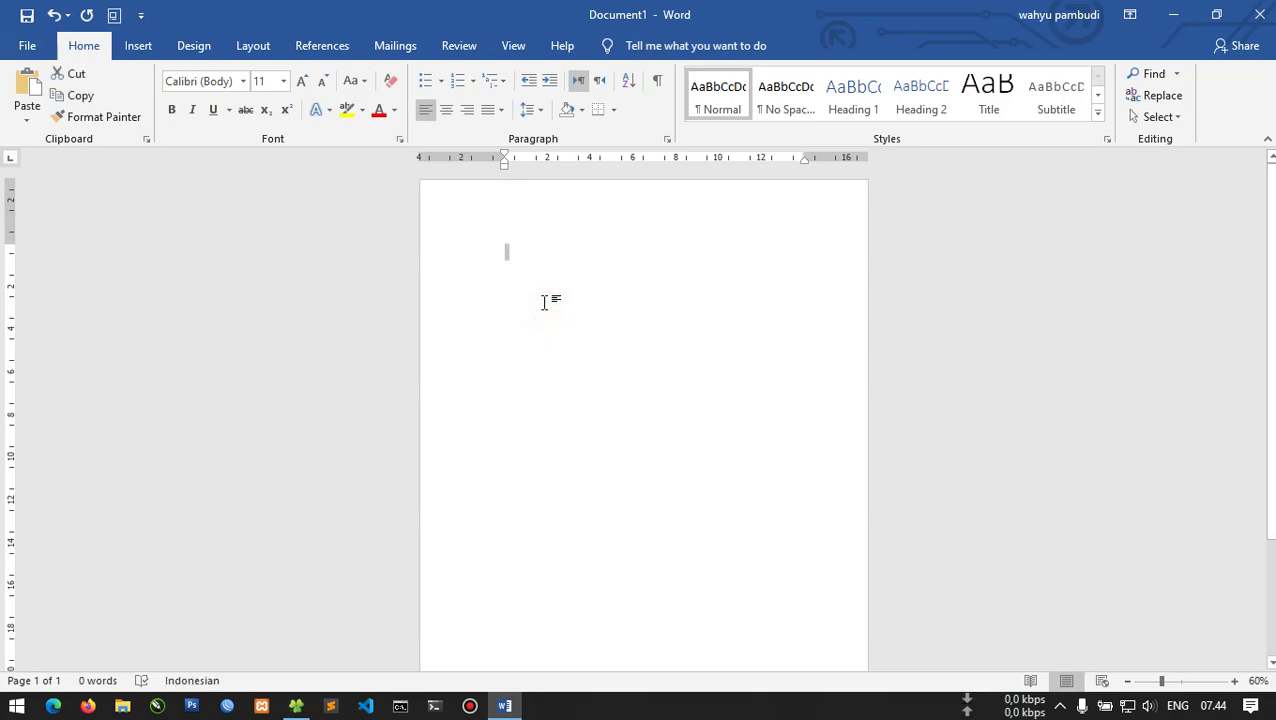
left_click(243, 81)
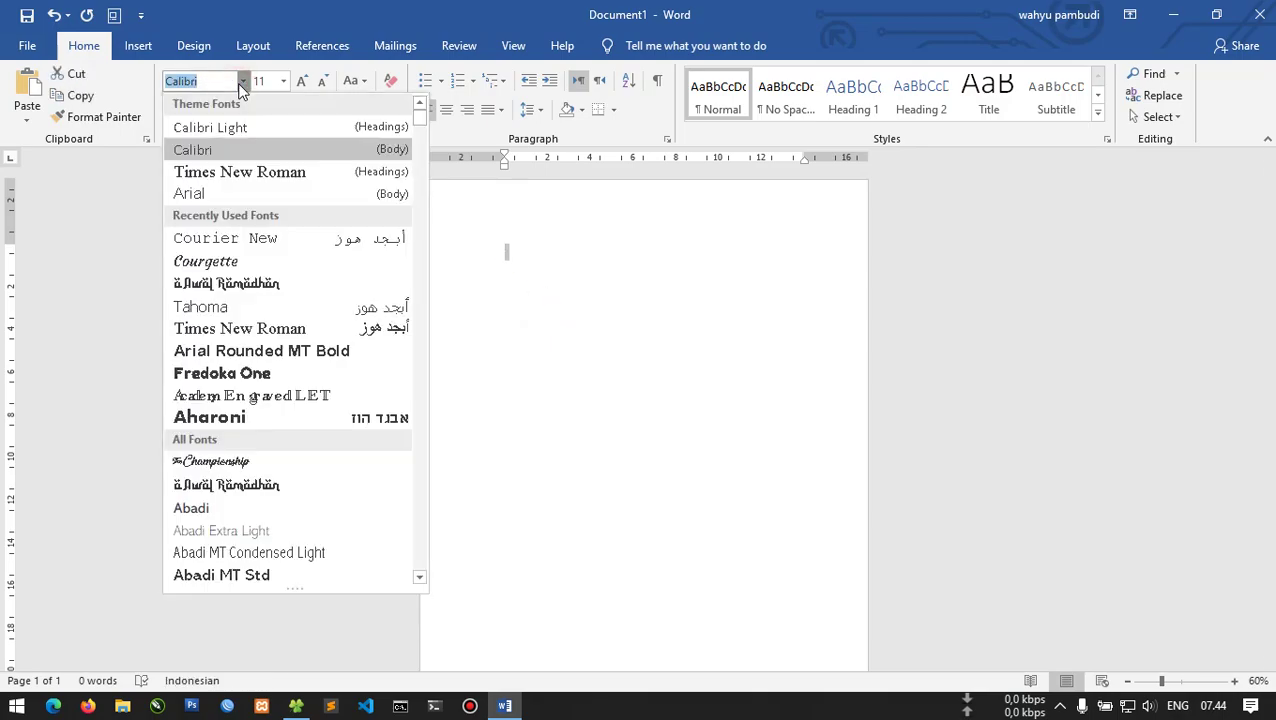
left_click(268, 173)
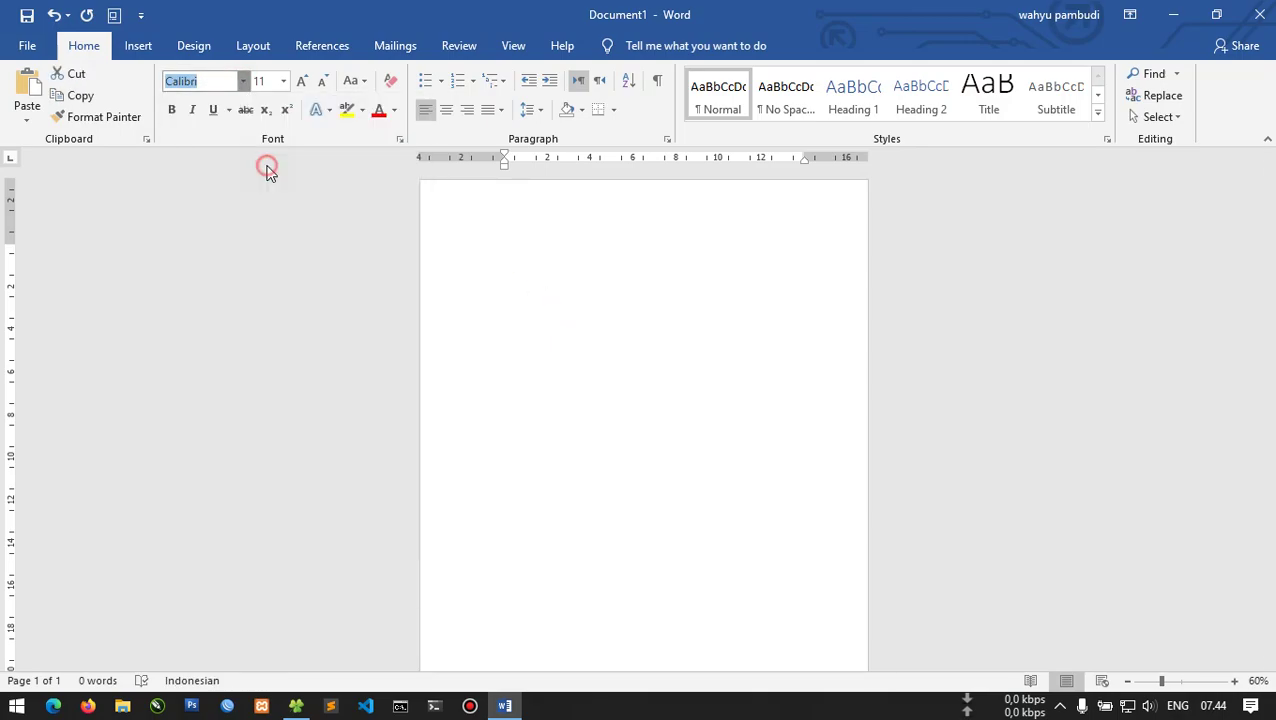
left_click(259, 81)
type("12")
key("Return")
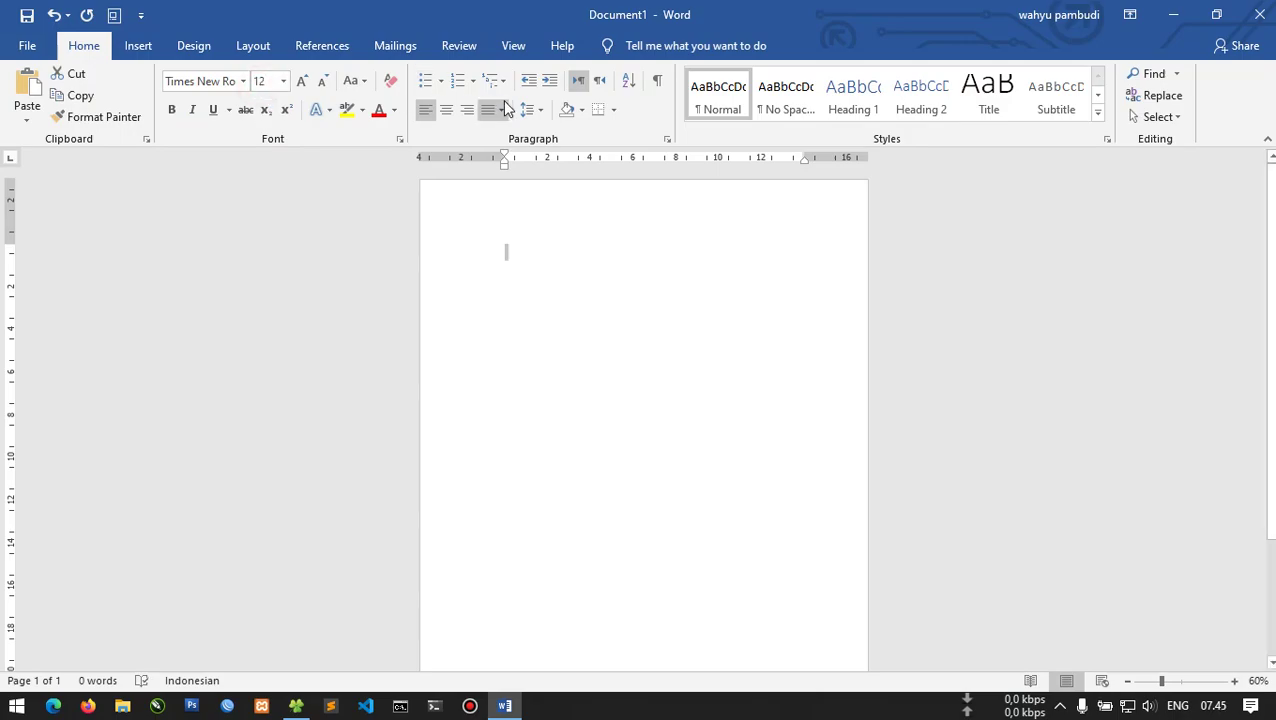
Set line spacing to 1,5 and remove the space after paragraphs.
left_click(528, 110)
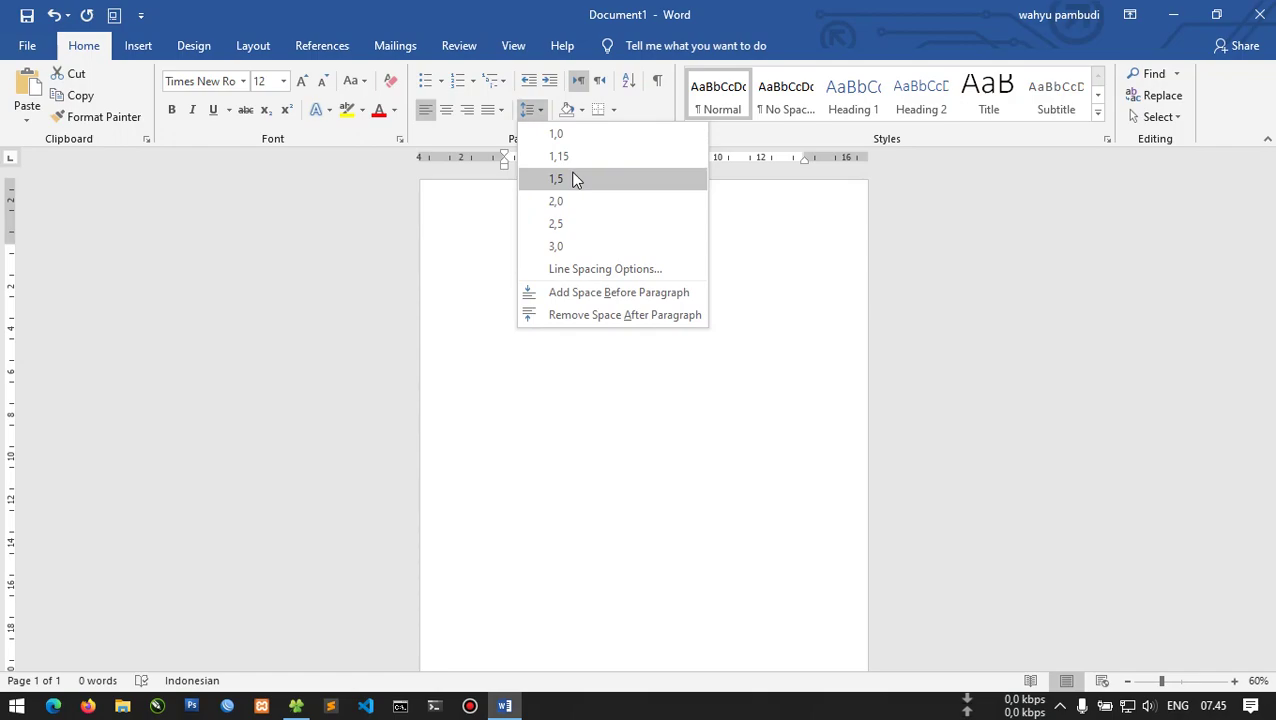
left_click(576, 179)
left_click(528, 110)
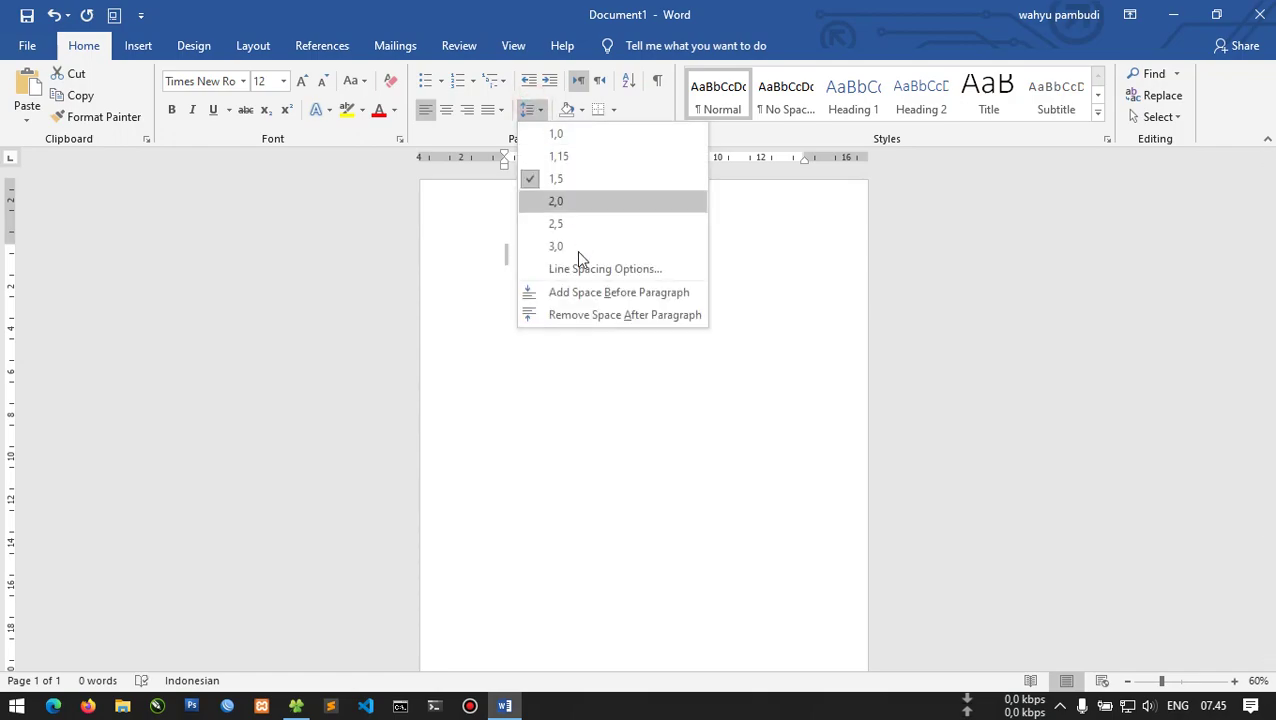
left_click(670, 314)
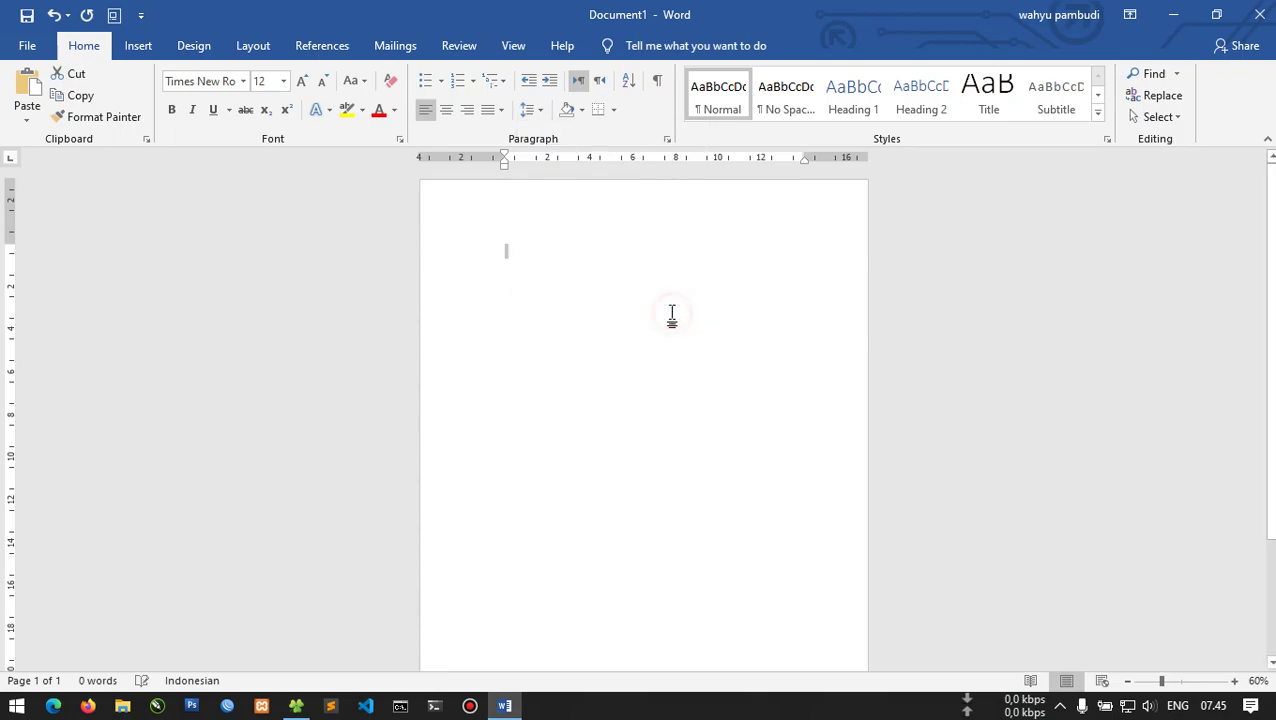
left_click(572, 265)
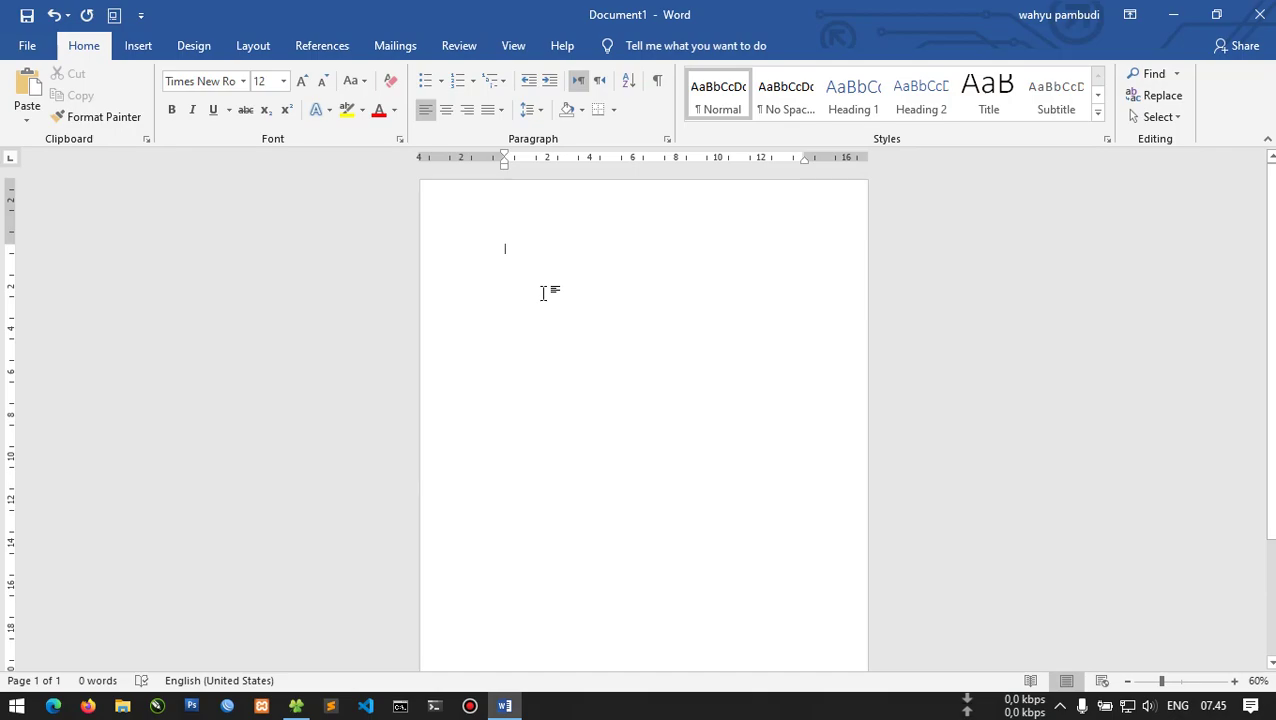
Type COVER at 90 pt on page 1 and break to a new page.
type("COVER")
key("ctrl+a")
key("ctrl+shift+period")
key("ctrl+shift+period")
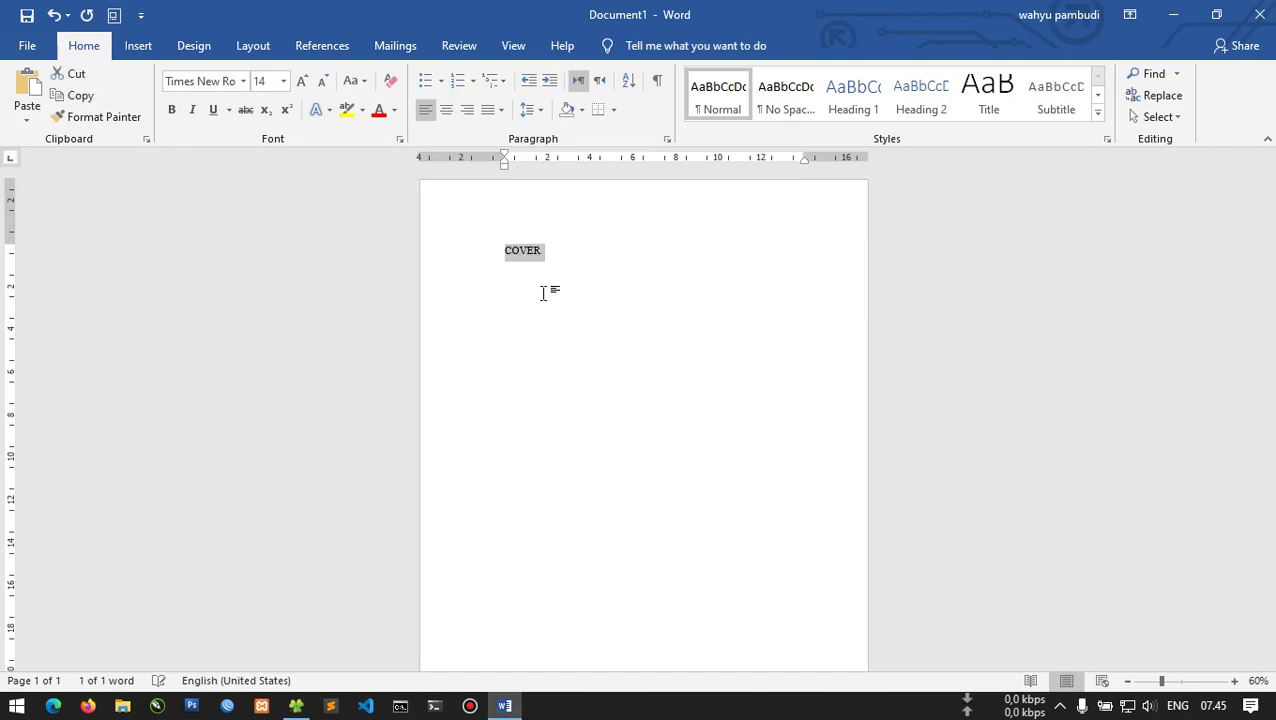
key("ctrl+shift+period")
key("ctrl+shift+period")
key("ctrl+shift+period")
key("ctrl+shift+period")
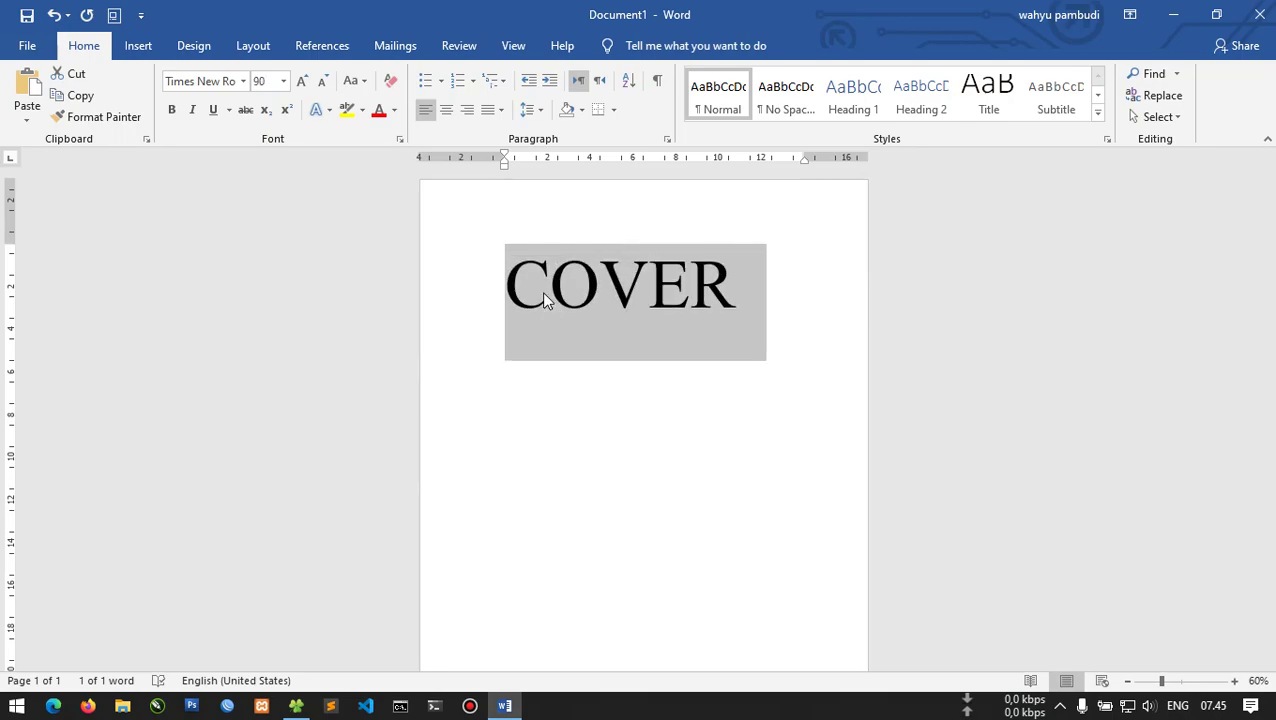
key("Right")
key("ctrl+Return")
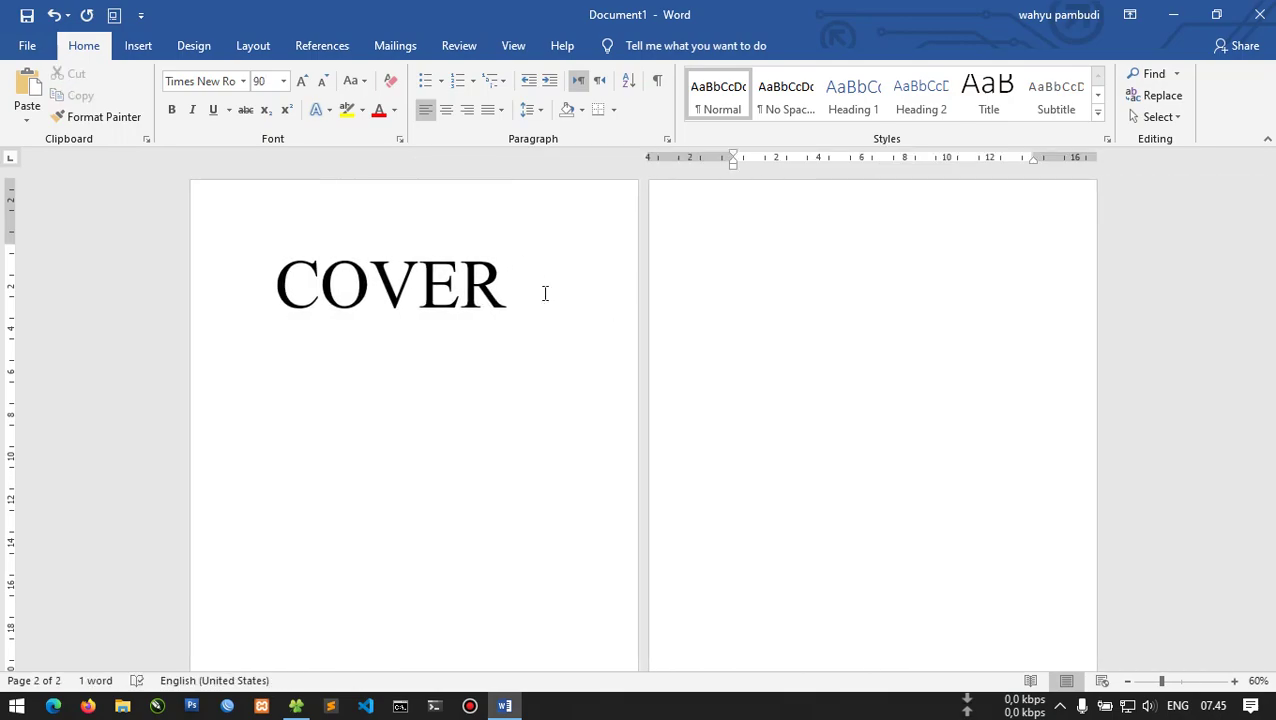
Add KATA PENGANTAR at 48 pt on page 2, then start a third page.
type("KATA PENGANTAR")
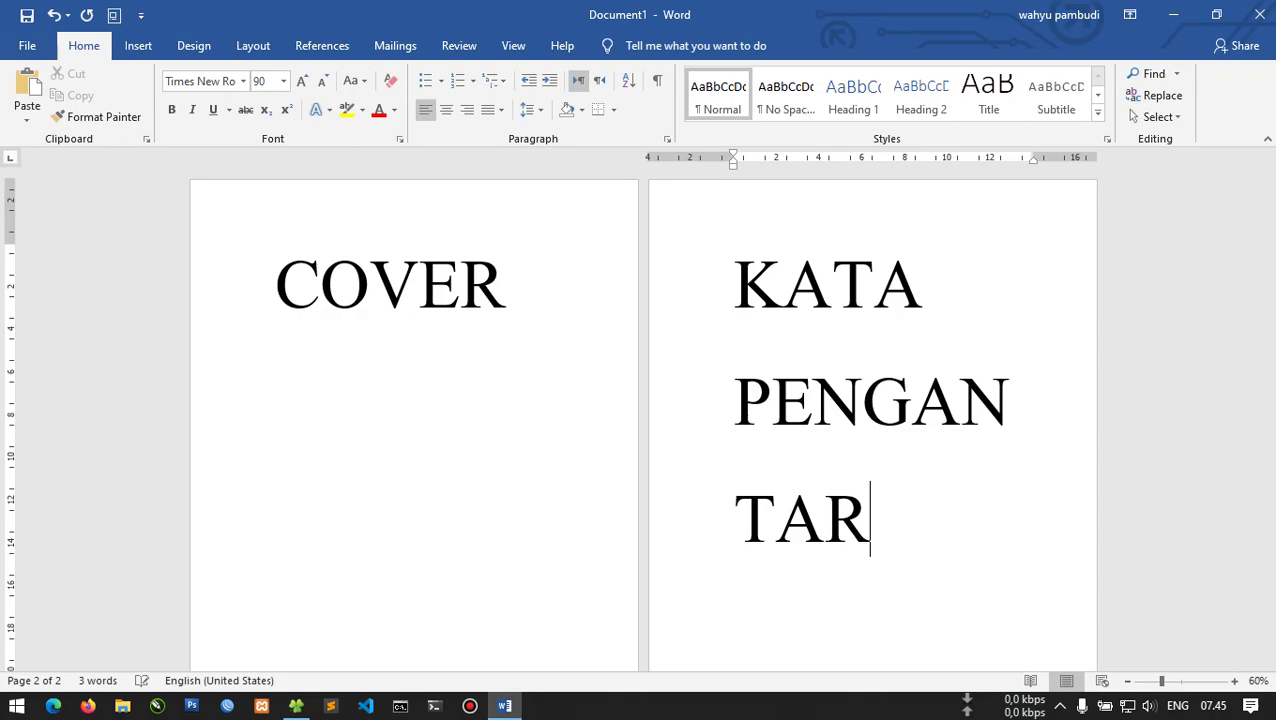
key("ctrl+a")
key("Left")
key("Right")
key("Right")
key("Right")
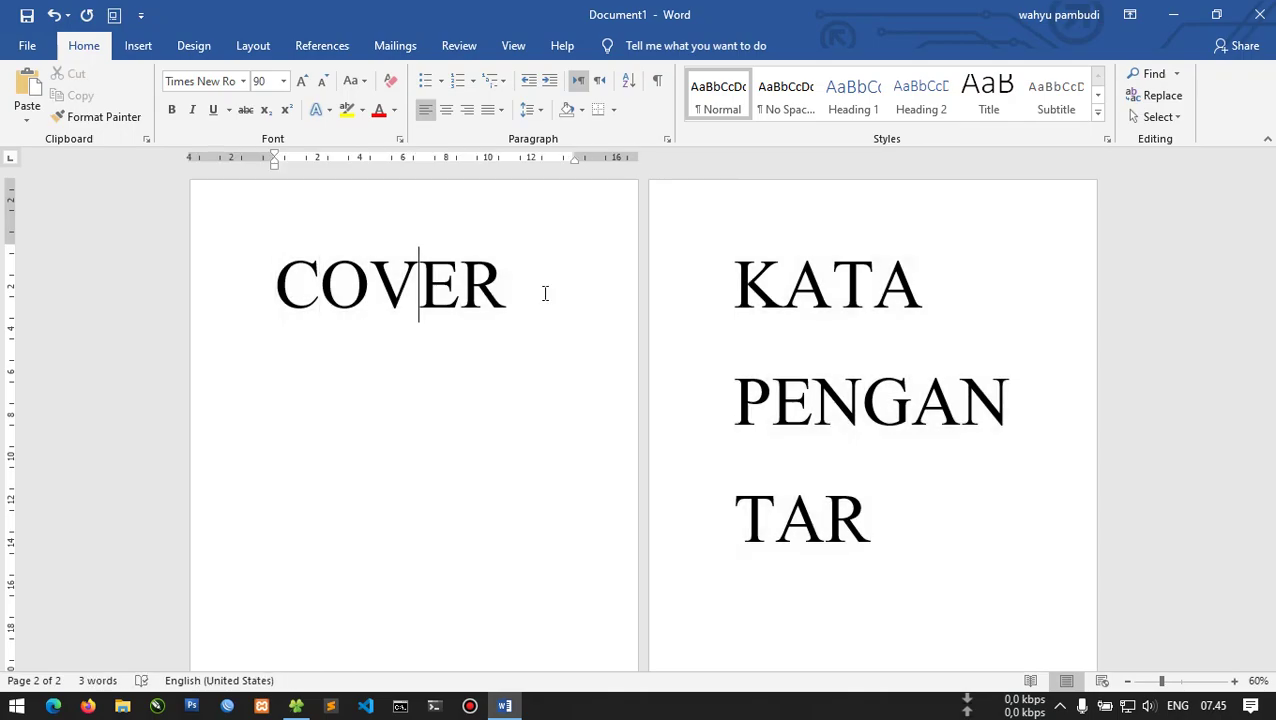
left_click_drag(732, 280, 893, 470)
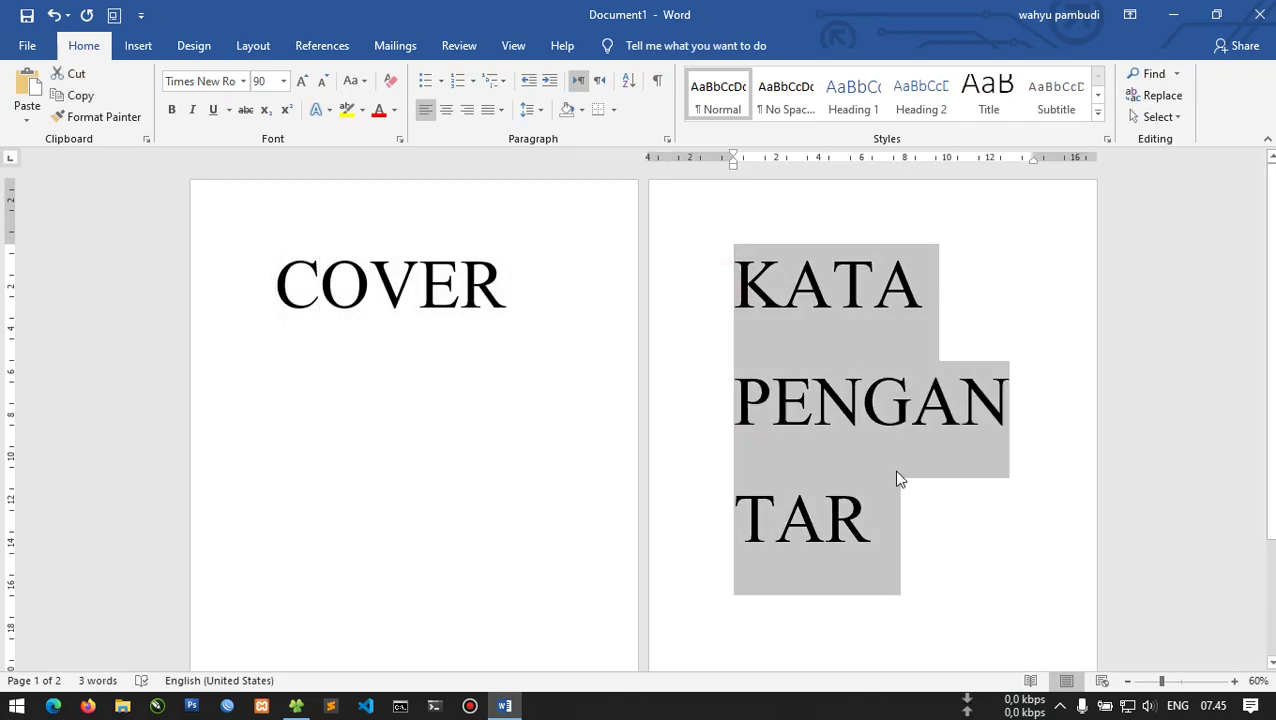
key("ctrl+shift+comma")
key("ctrl+shift+comma")
left_click(1002, 393)
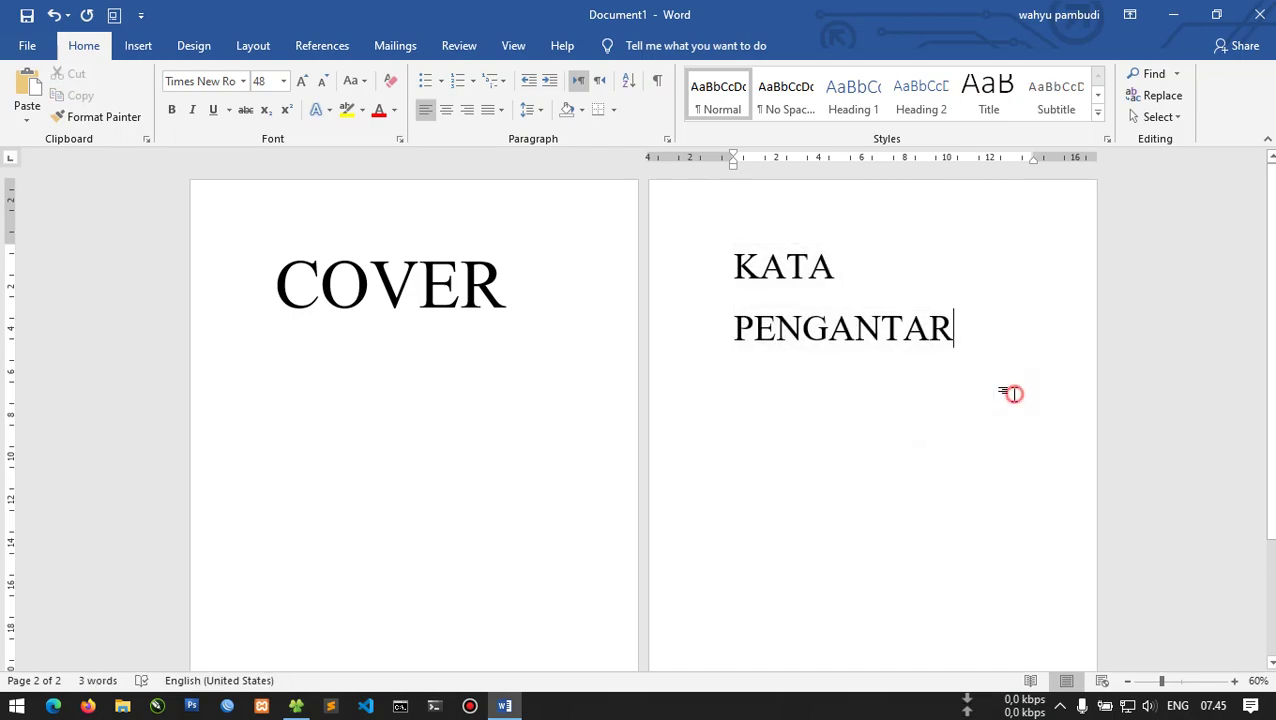
key("ctrl+Return")
Type DAFTAR ISI and BAB I, then ISI NYA, BAB II and ISI NYAA on separate pages.
scroll(626, 465, "down", 3)
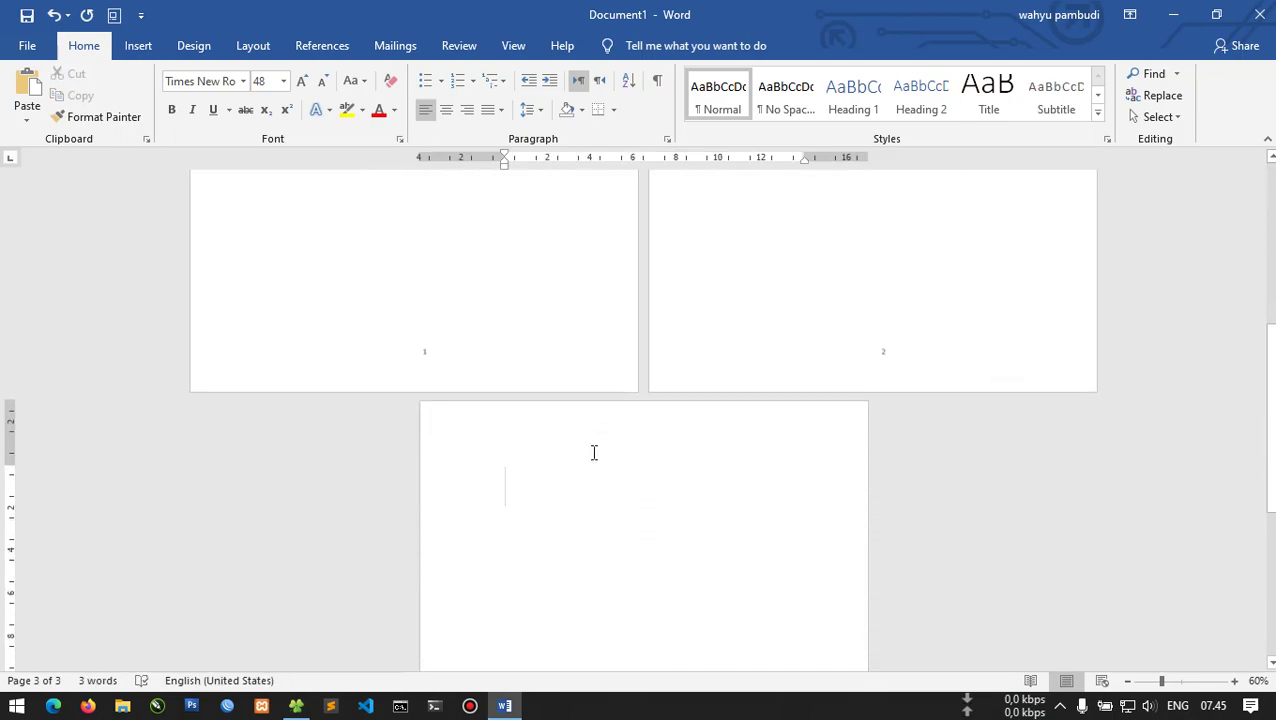
type("DAFTAR ISI ")
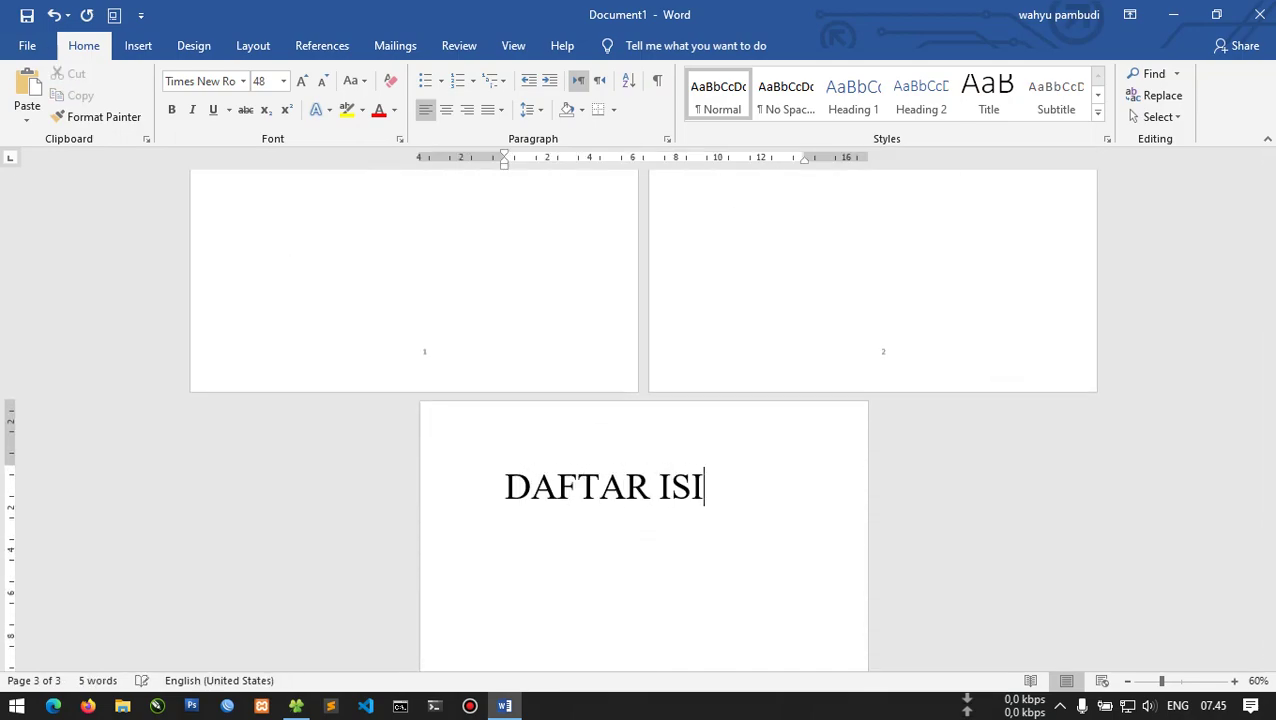
type("BAB I")
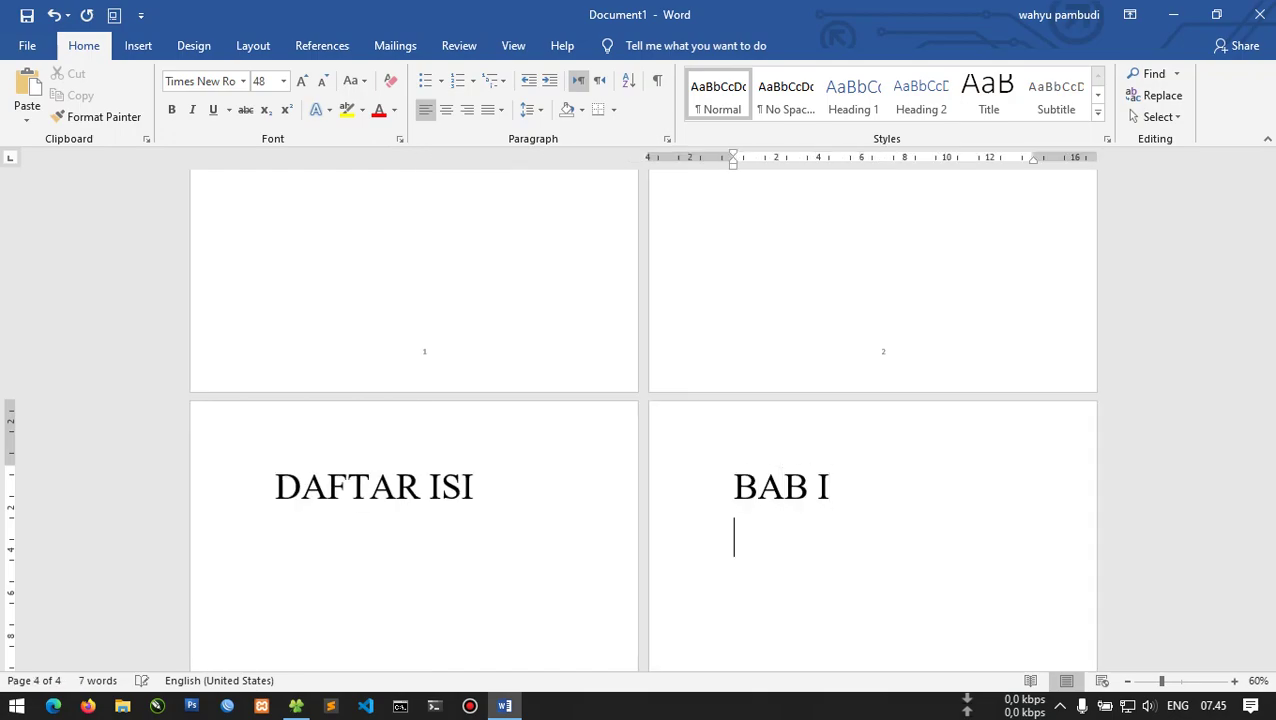
key("ctrl+Return")
type("ISI NYA")
key("ctrl+Return")
type("BAB ")
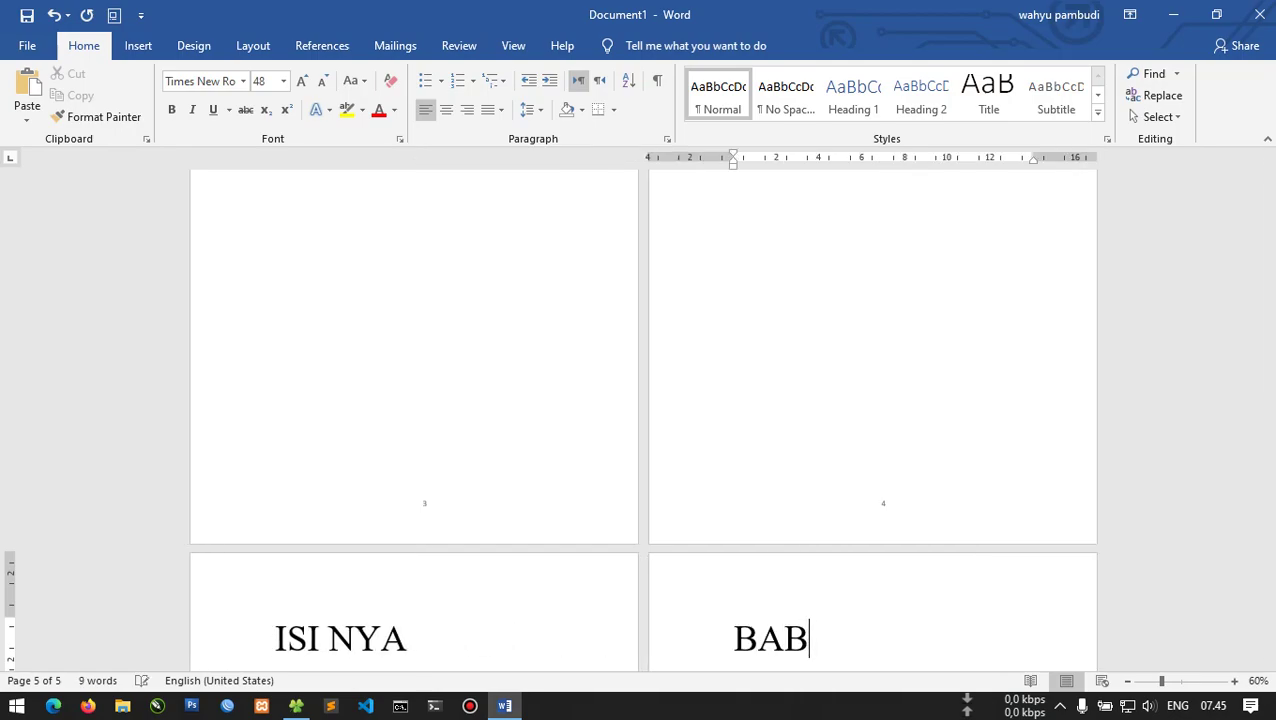
type("II")
key("ctrl+Return")
type("ISI NYAA")
key("ctrl+Return")
Add a BAB III page followed by an ISI NYA page.
type("NAN")
key("BackSpace")
key("BackSpace")
key("BackSpace")
type("BAB III")
key("Return")
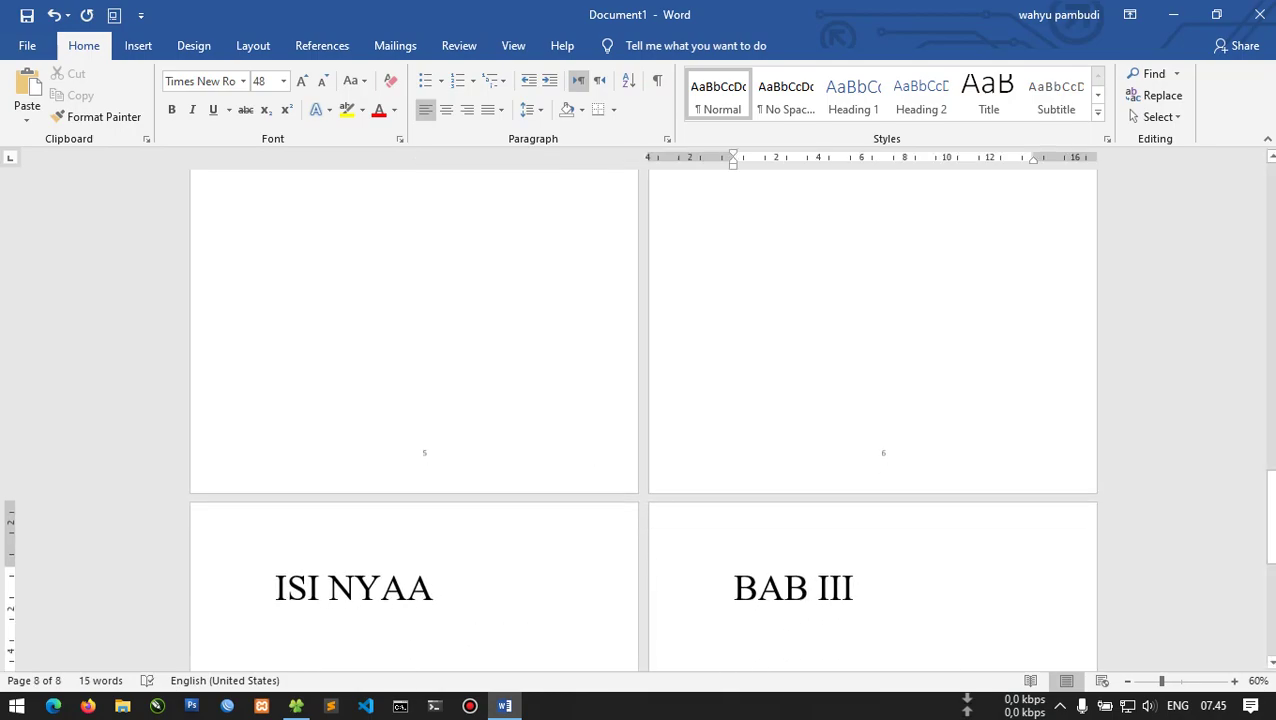
key("ctrl+Return")
type("ISI NYA")
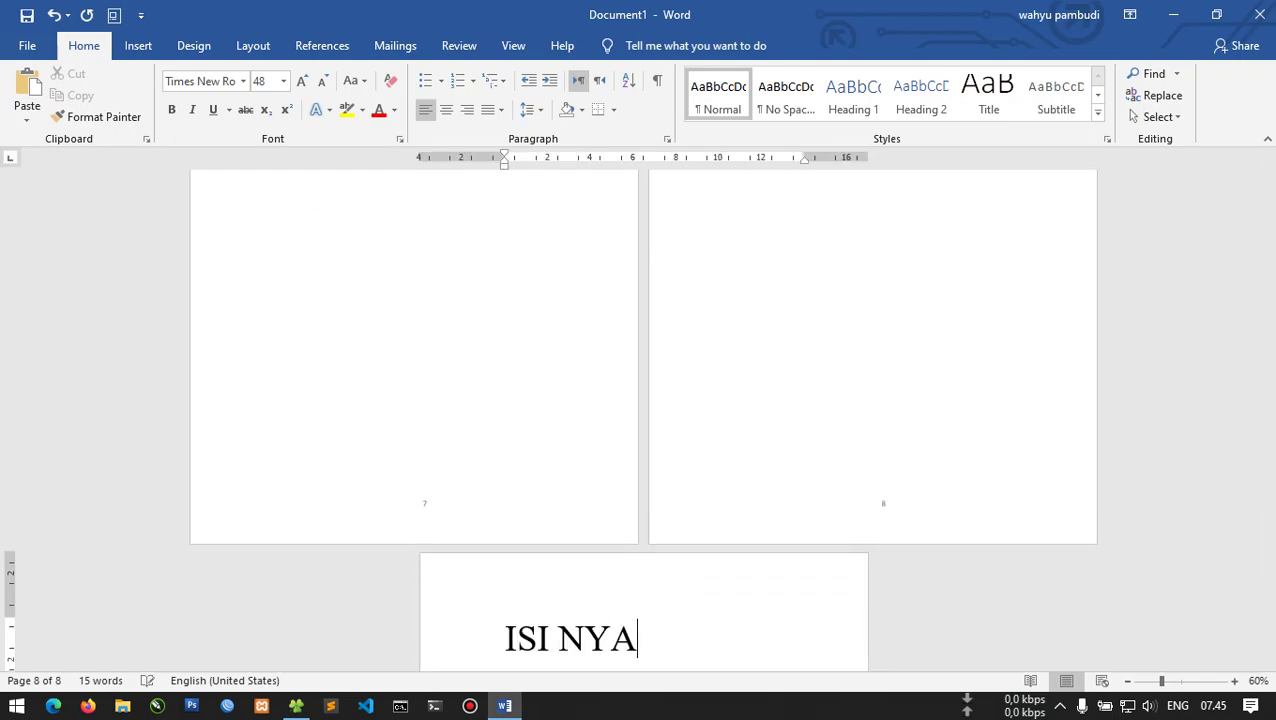
Open page 1's footer for editing, then return to the body text.
scroll(812, 430, "up", 15)
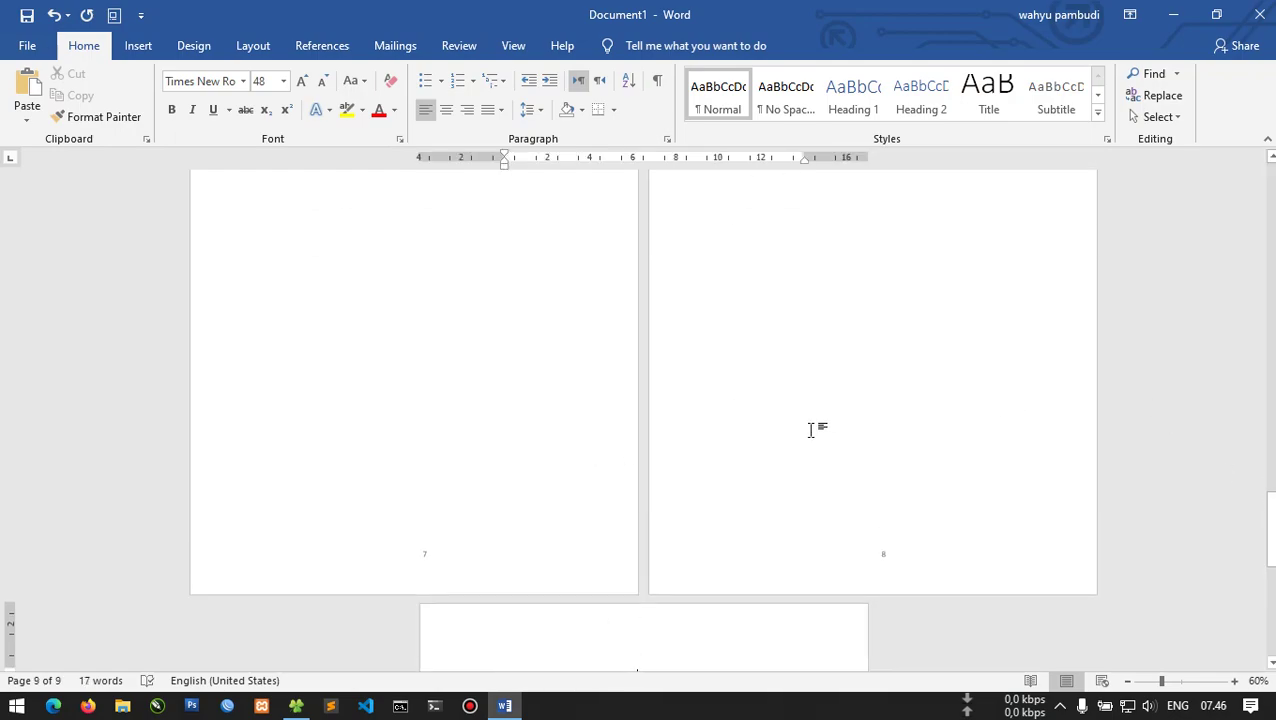
key("ctrl+Home")
scroll(456, 481, "down", 5)
left_click(451, 495)
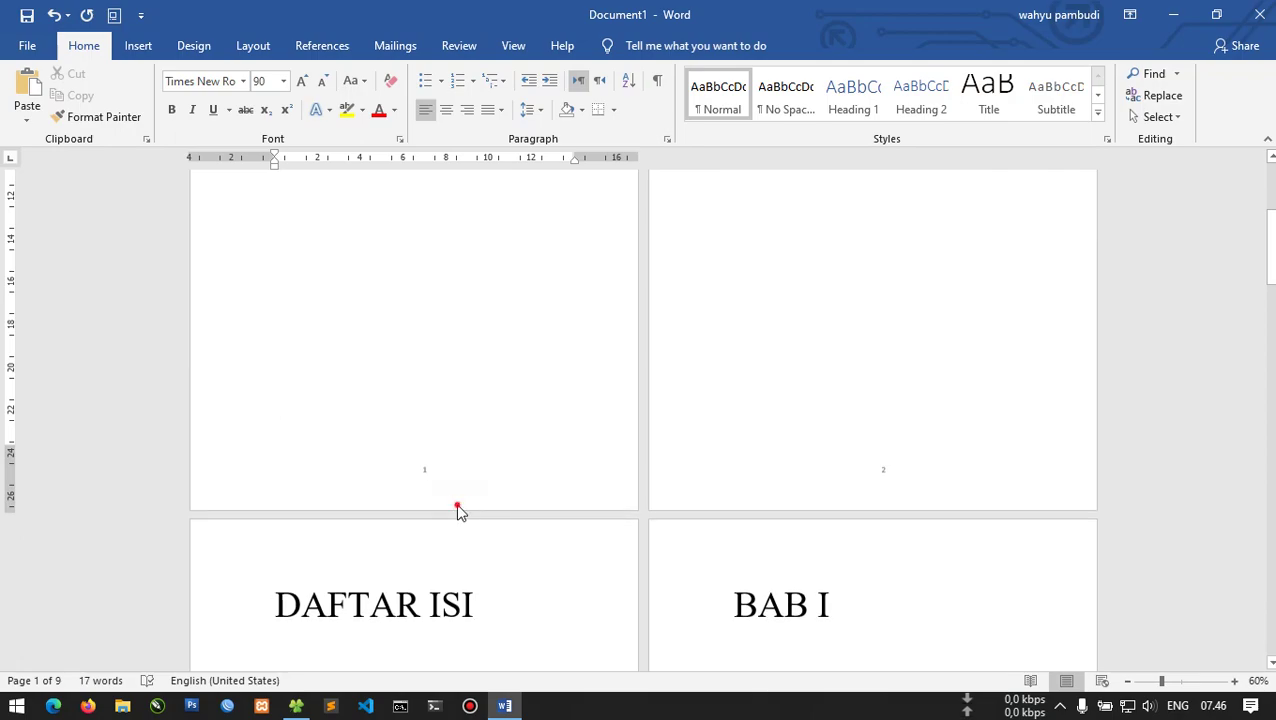
double_click(451, 495)
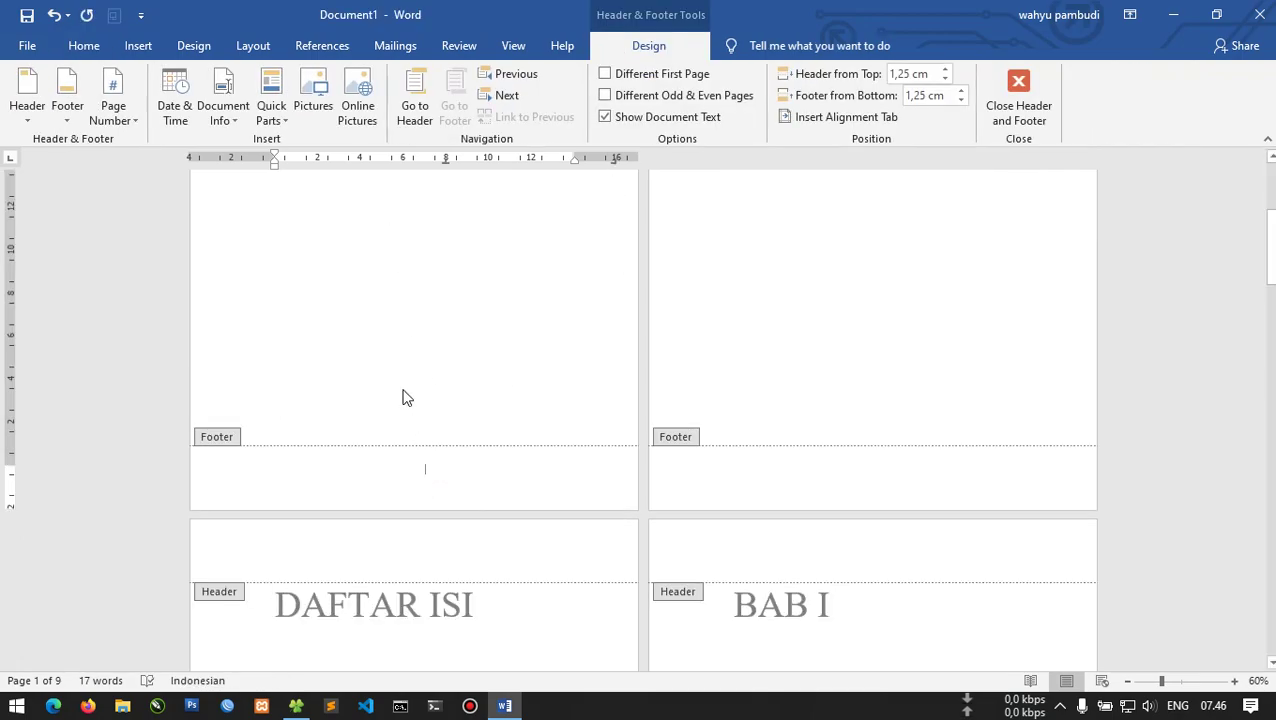
scroll(470, 351, "up", 3)
double_click(468, 350)
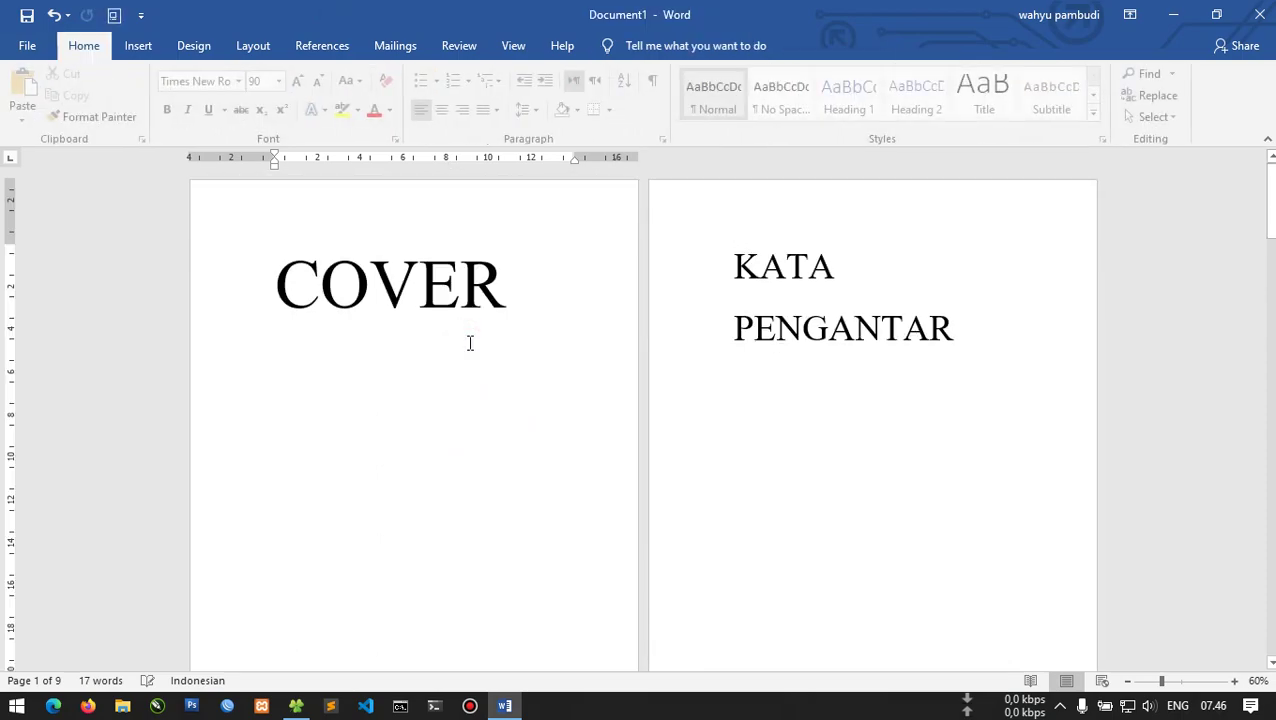
Add an empty line below the DAFTAR ISI heading.
scroll(472, 343, "down", 3)
scroll(510, 385, "down", 2)
left_click(516, 391)
key("Return")
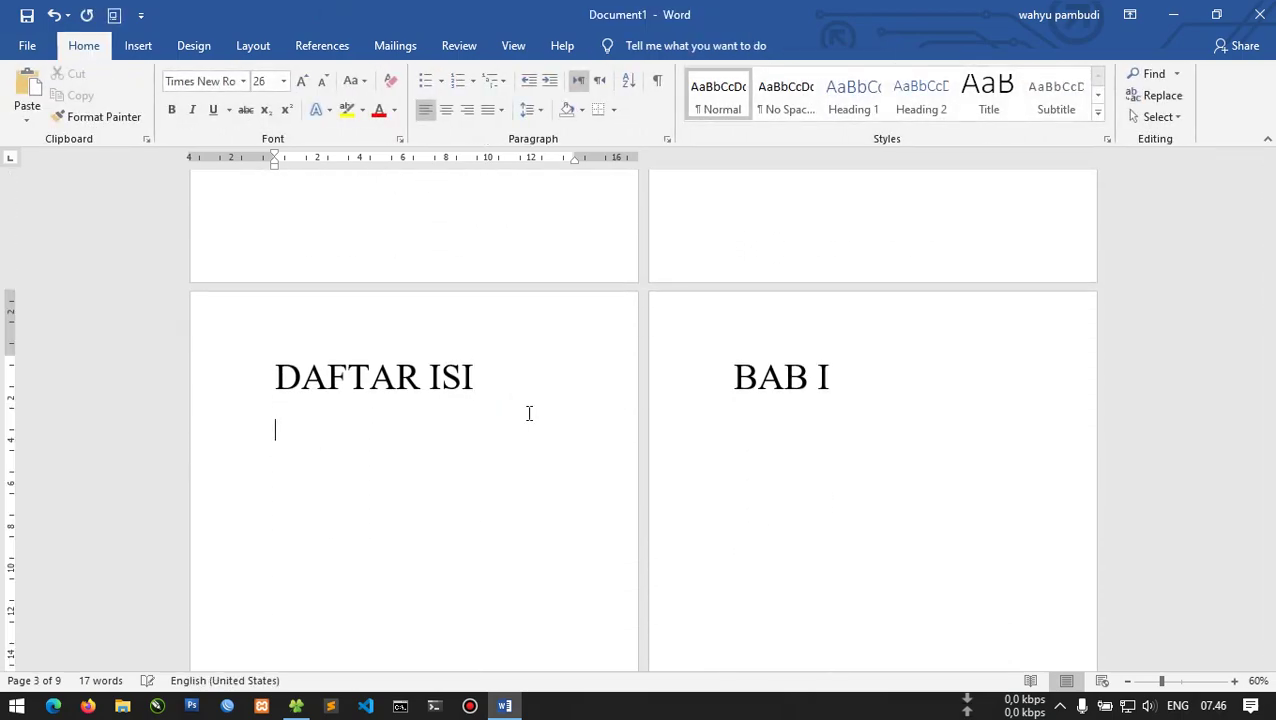
Type the contents entries Kata pengantar, Daftar isi, Bab I ....1, Isi and Bab ii ……. xxx.
type("KATA")
key("ctrl+BackSpace")
type("Kata pengantar ..")
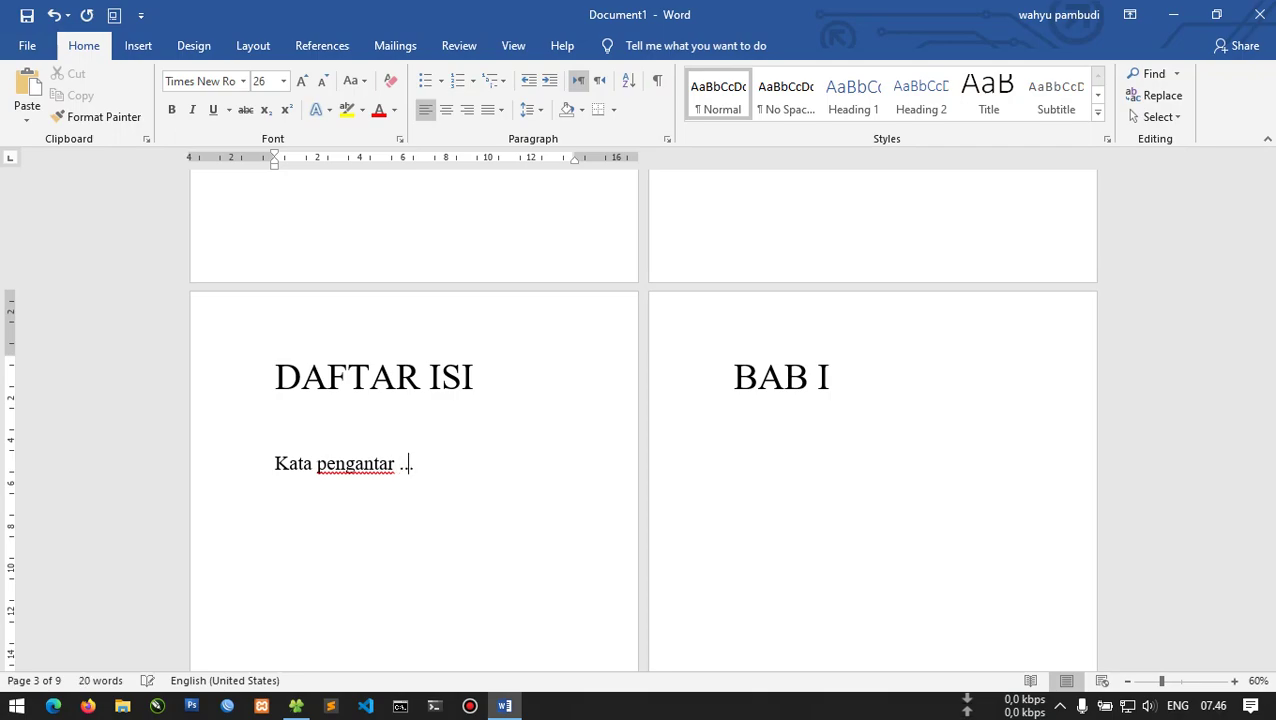
type("daftar isi")
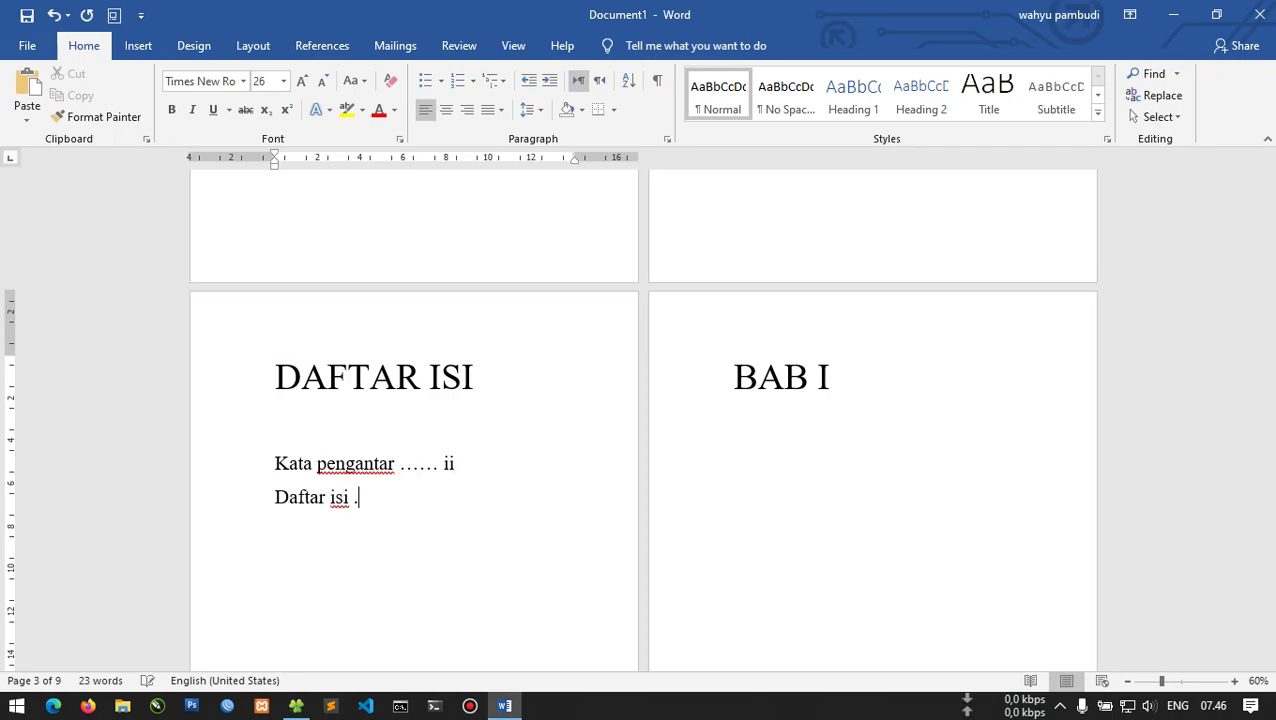
type("iii")
type("bab ii")
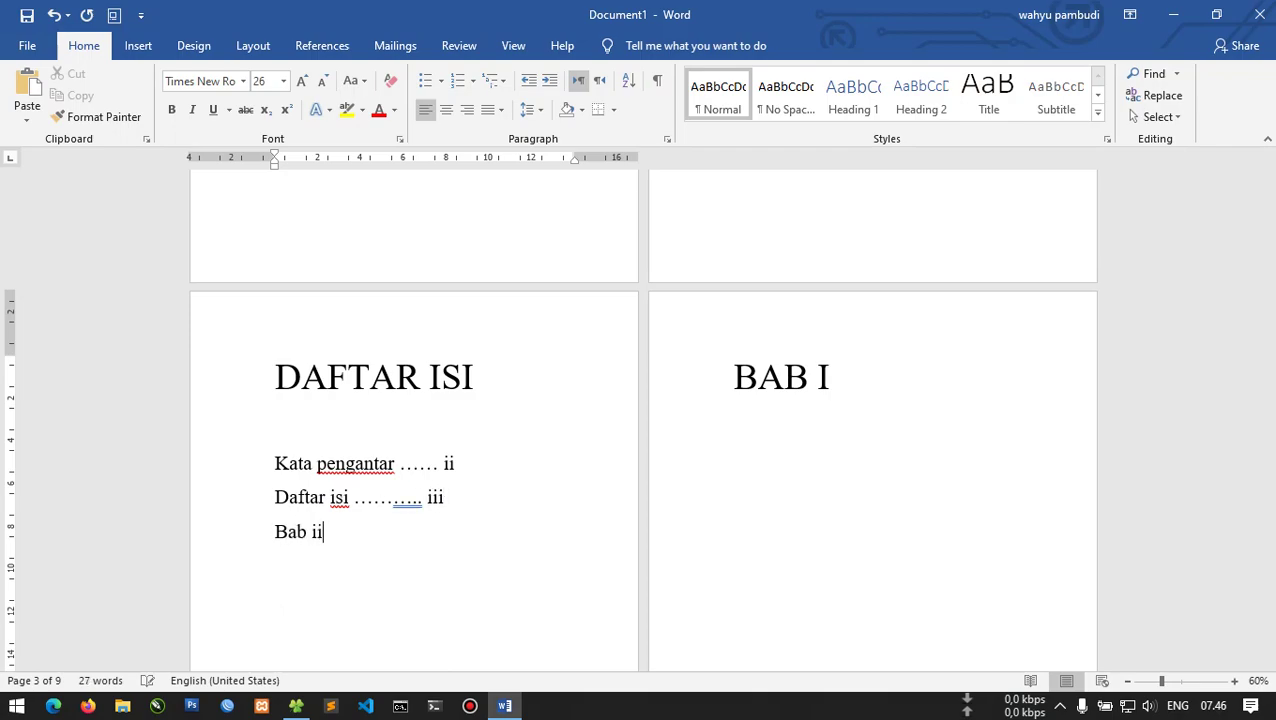
type(" i")
type(".....")
key("BackSpace")
key("BackSpace")
key("BackSpace")
type("....")
type("1")
key("Return")
type("si")
key("Return")
type("Bab ii ……. ")
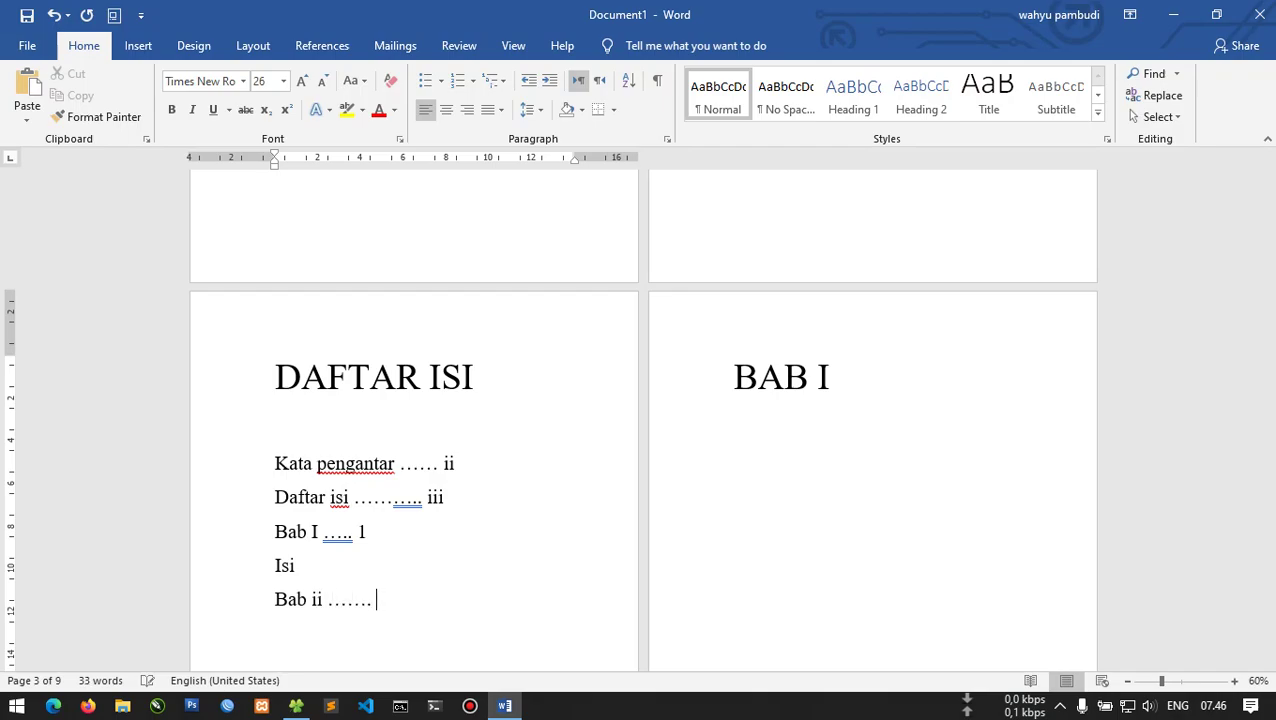
type("xxx")
Review the list, selecting the Kata pengantar and Daftar isi lines and the page number ii.
scroll(436, 413, "up", 3)
scroll(436, 413, "up", 3)
scroll(319, 341, "down", 4)
scroll(417, 555, "down", 2)
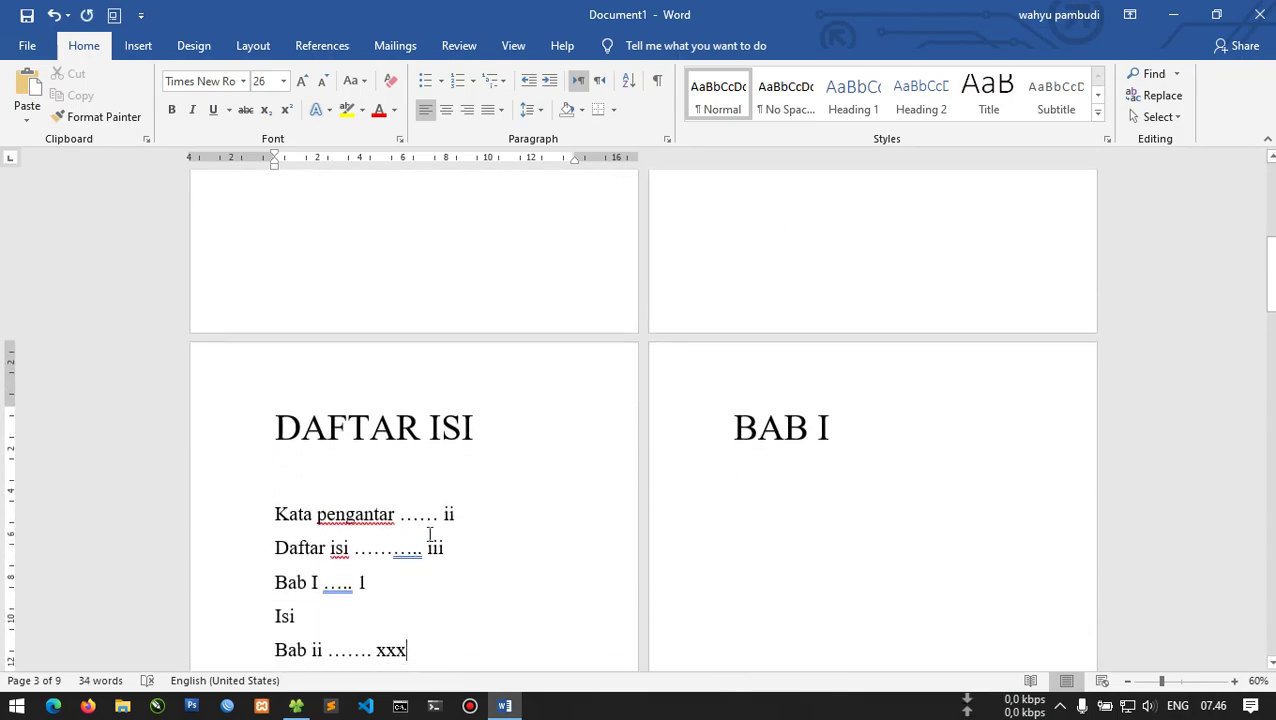
left_click_drag(273, 516, 498, 541)
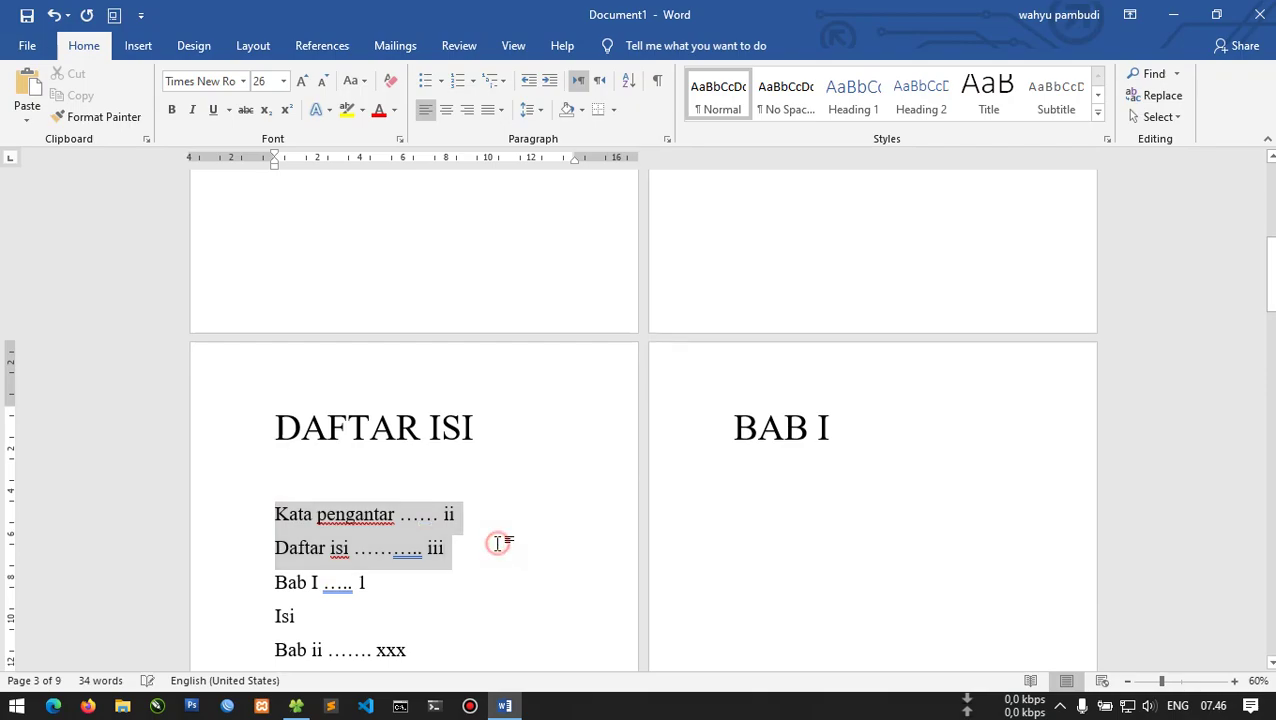
left_click(498, 541)
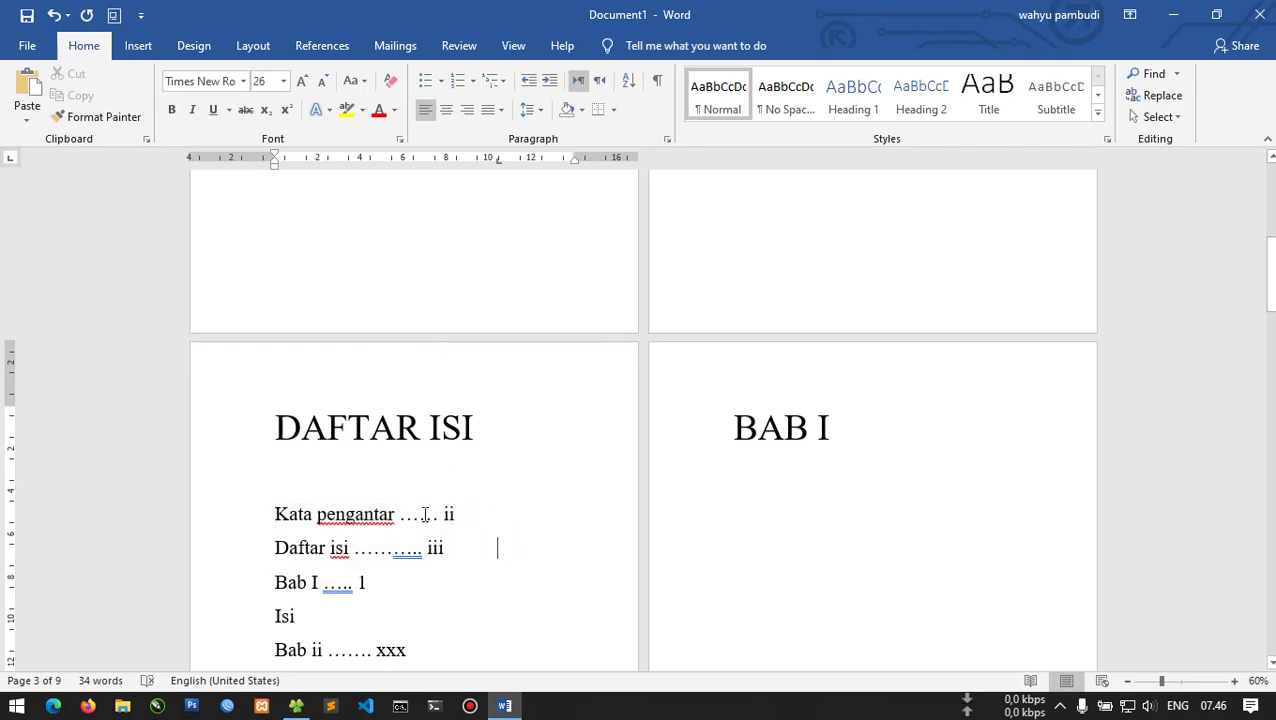
left_click_drag(443, 508, 463, 512)
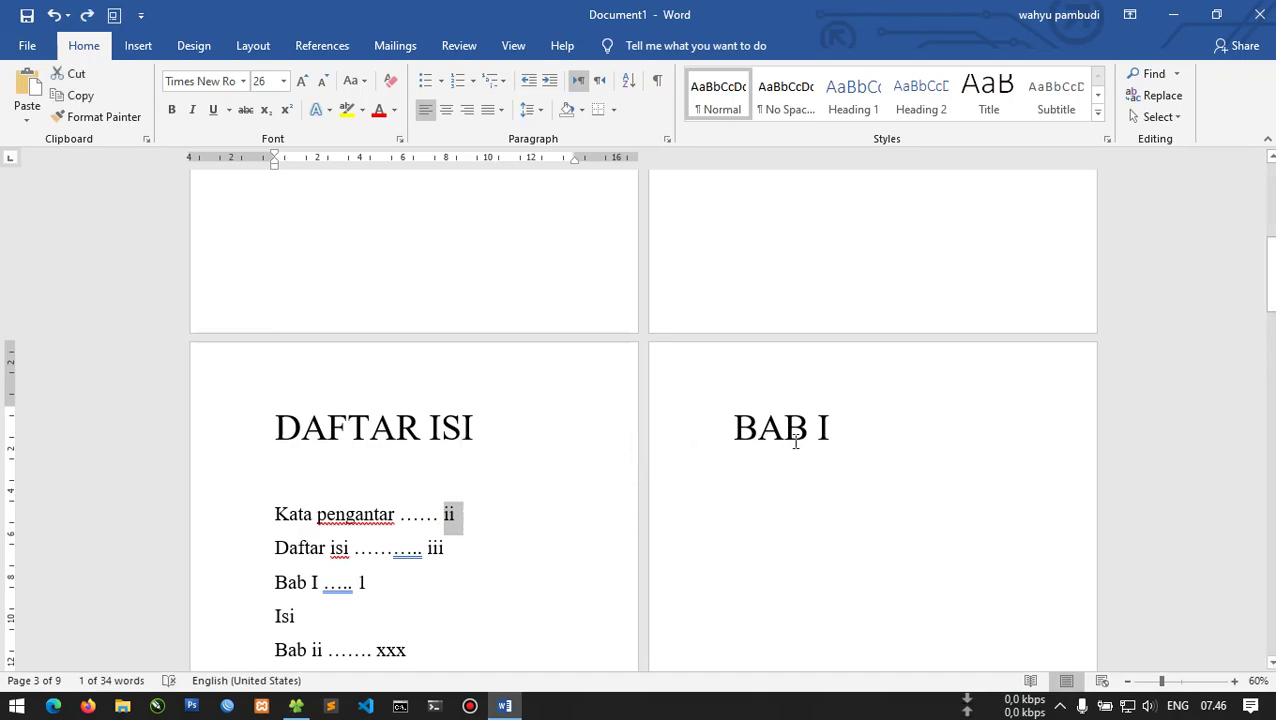
left_click(829, 430)
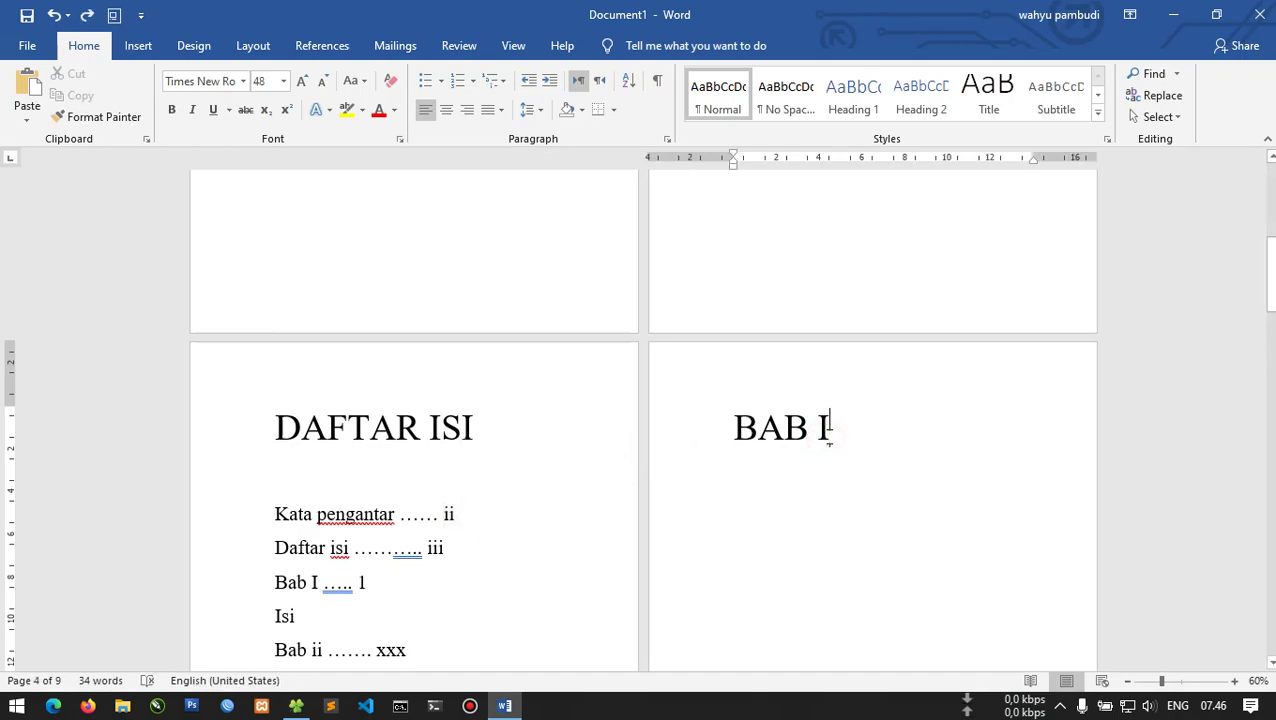
Edit page 1's footer and show the Page Number > Bottom of Page styles.
scroll(827, 445, "down", 2)
scroll(790, 350, "up", 5)
scroll(770, 305, "up", 5)
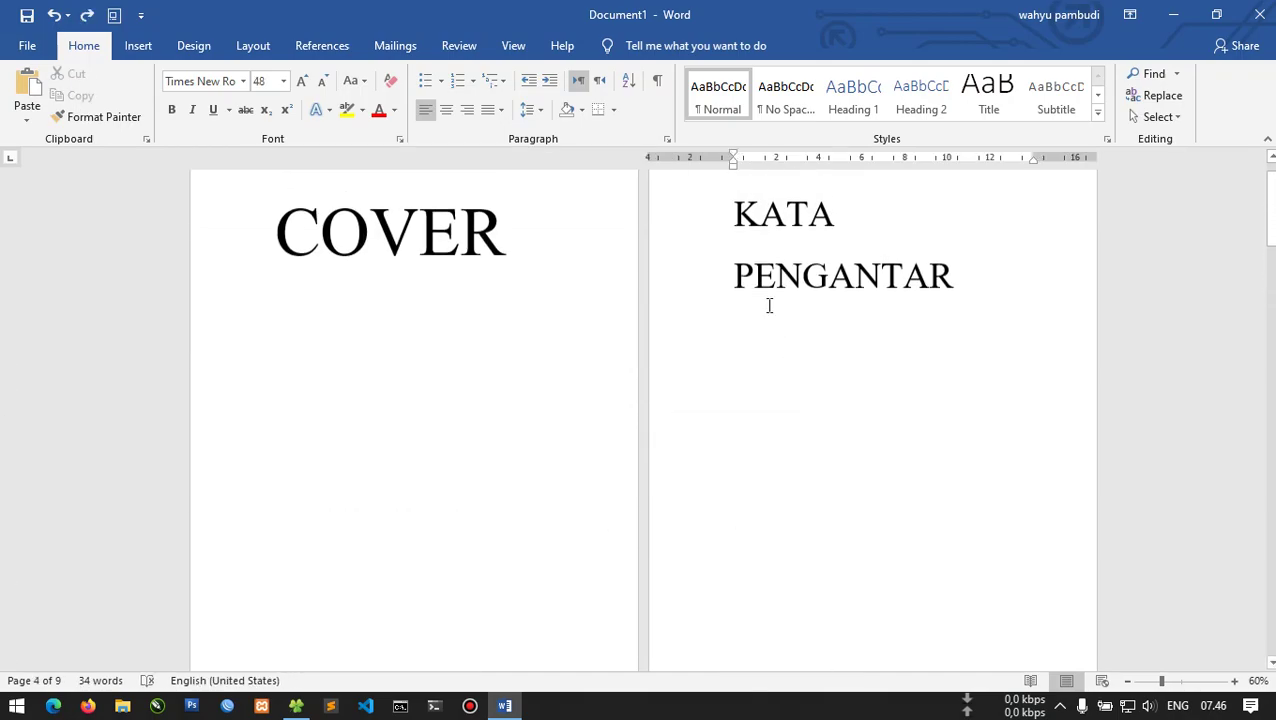
scroll(696, 341, "down", 5)
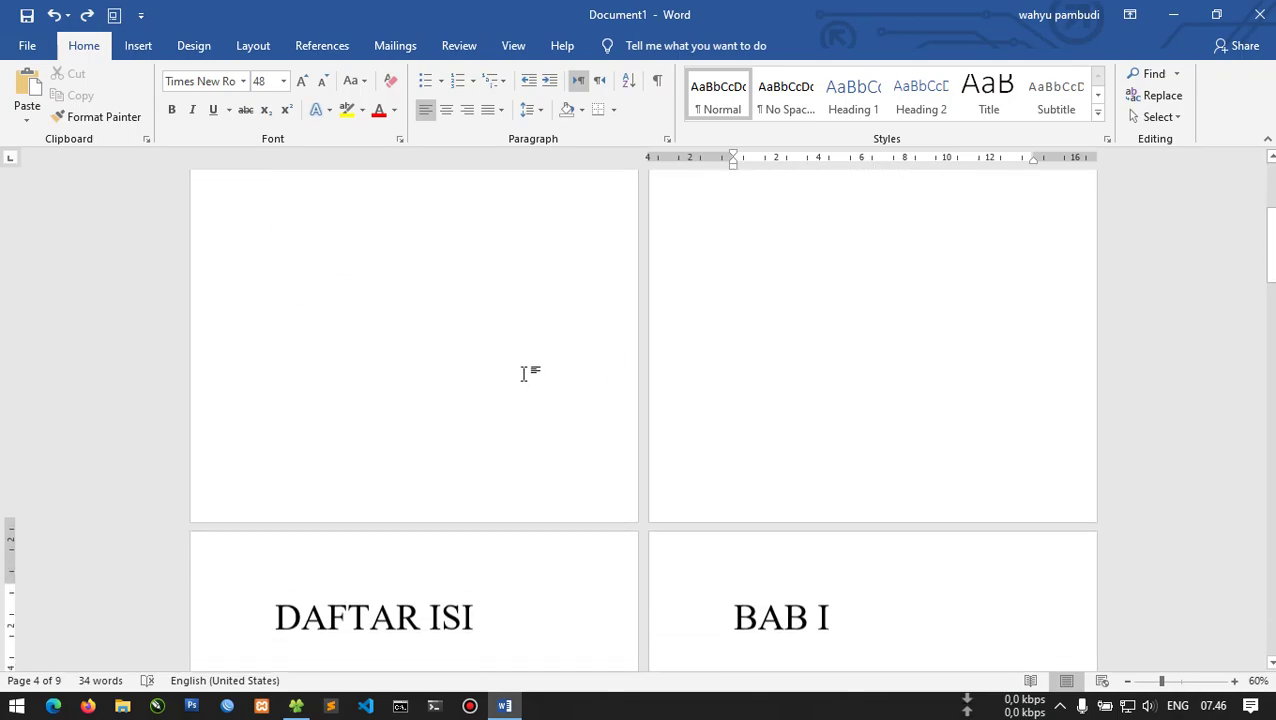
double_click(427, 490)
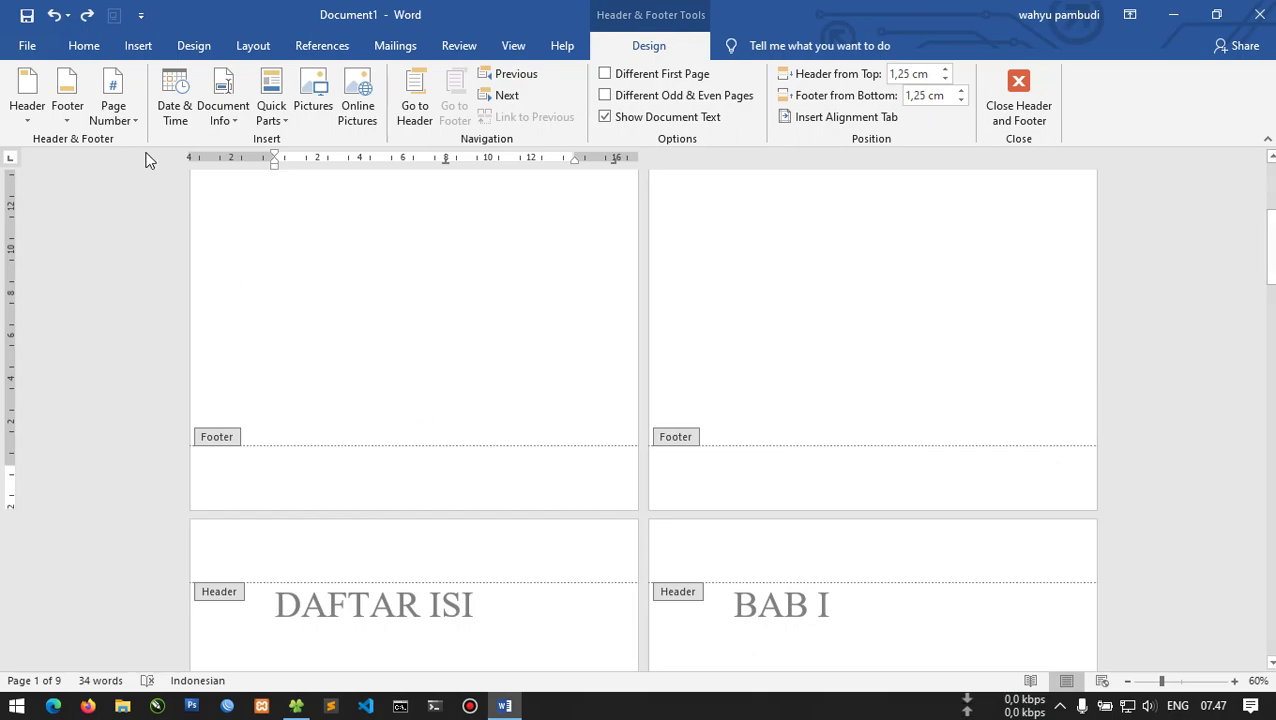
left_click(124, 121)
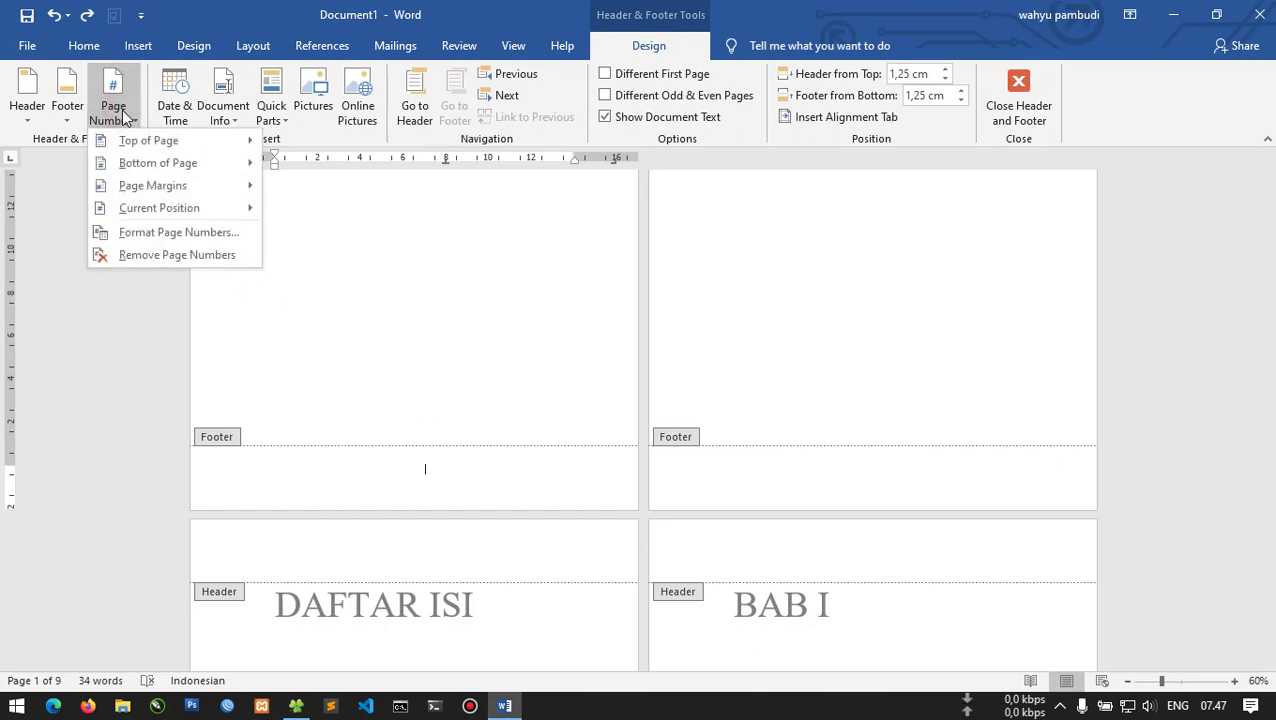
left_click(124, 118)
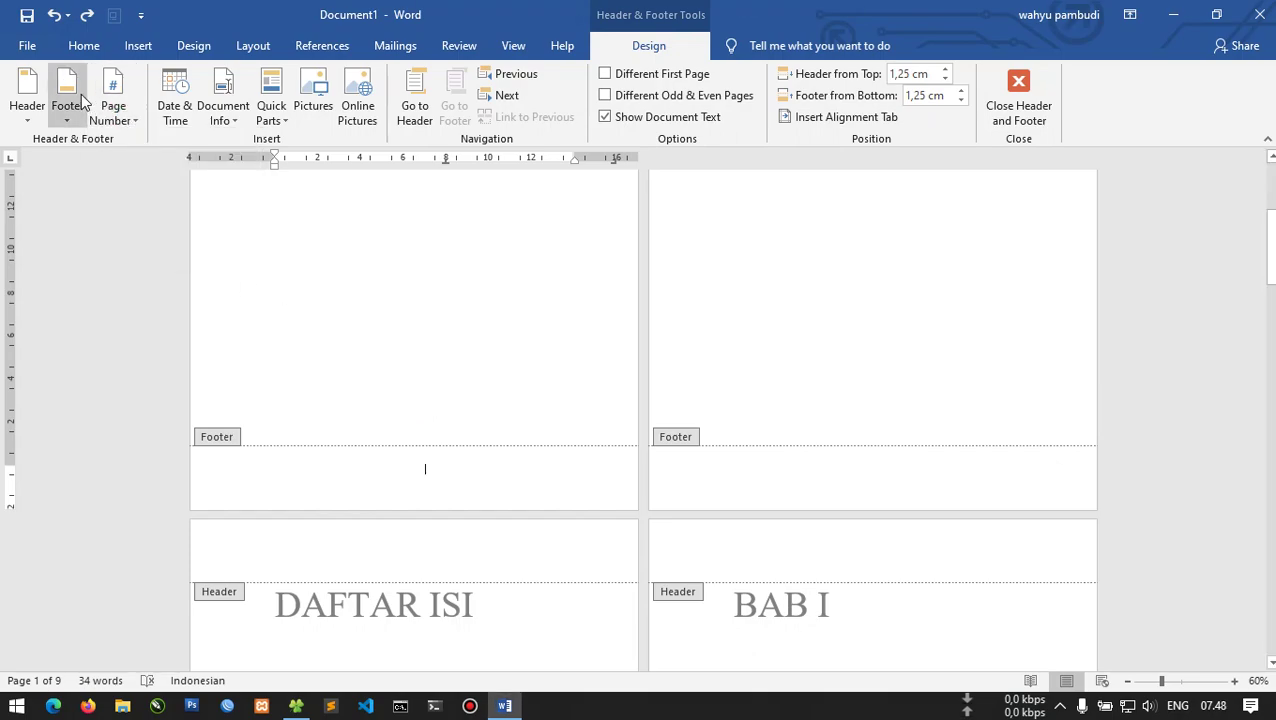
left_click(128, 124)
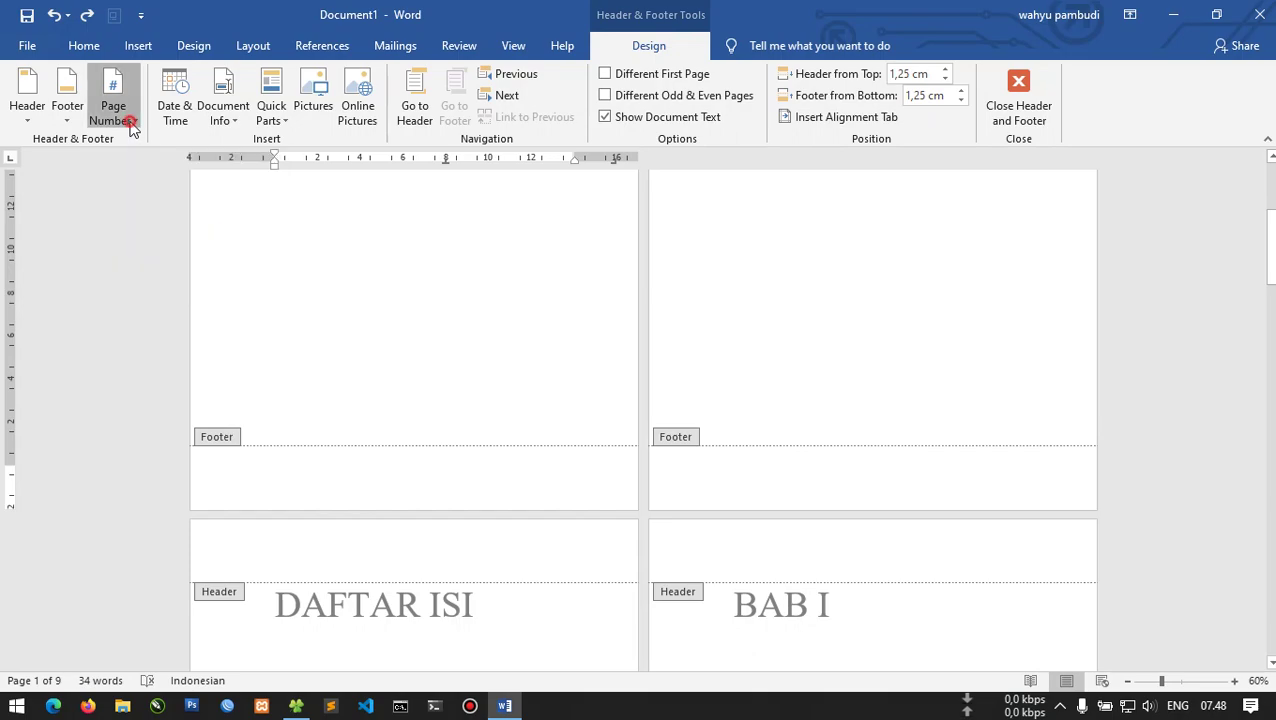
mouse_move(155, 172)
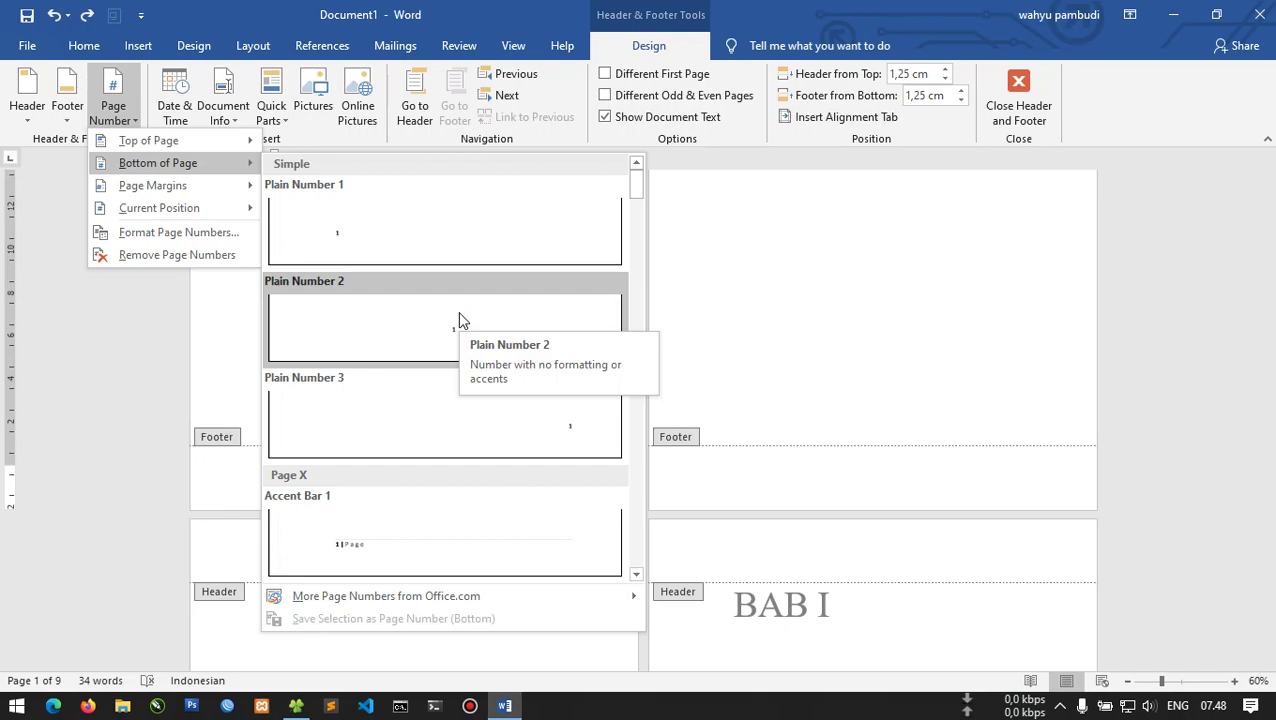
Insert Plain Number 2 centred page numbers into the footer.
left_click(458, 318)
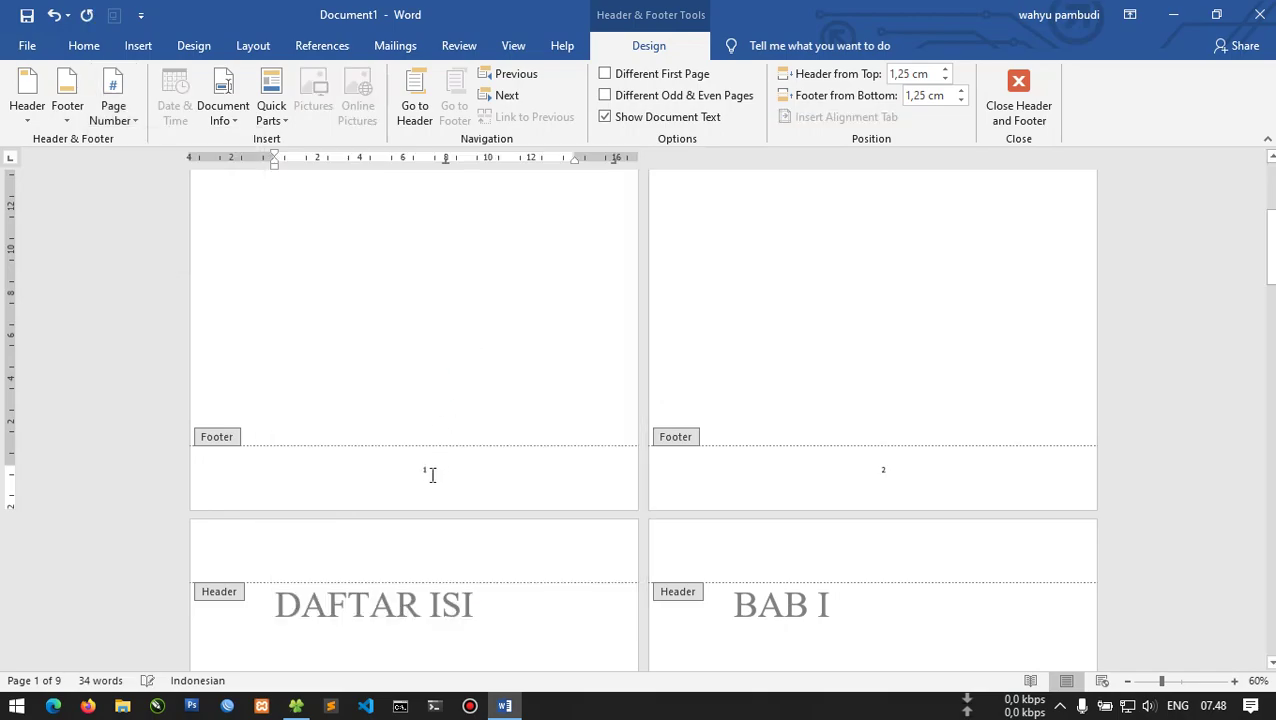
double_click(452, 470)
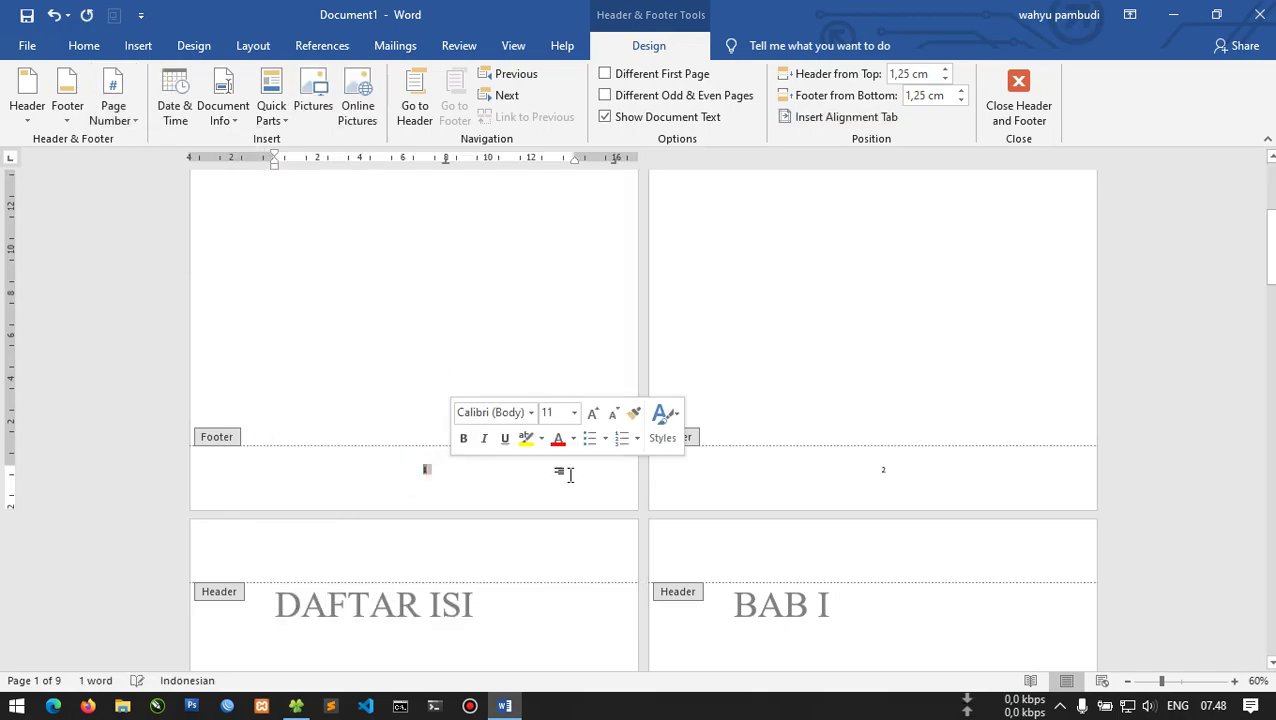
scroll(534, 480, "up", 1)
left_click(524, 518)
Check the numbering across the pages and select all the footer content.
scroll(524, 520, "up", 7, "ctrl")
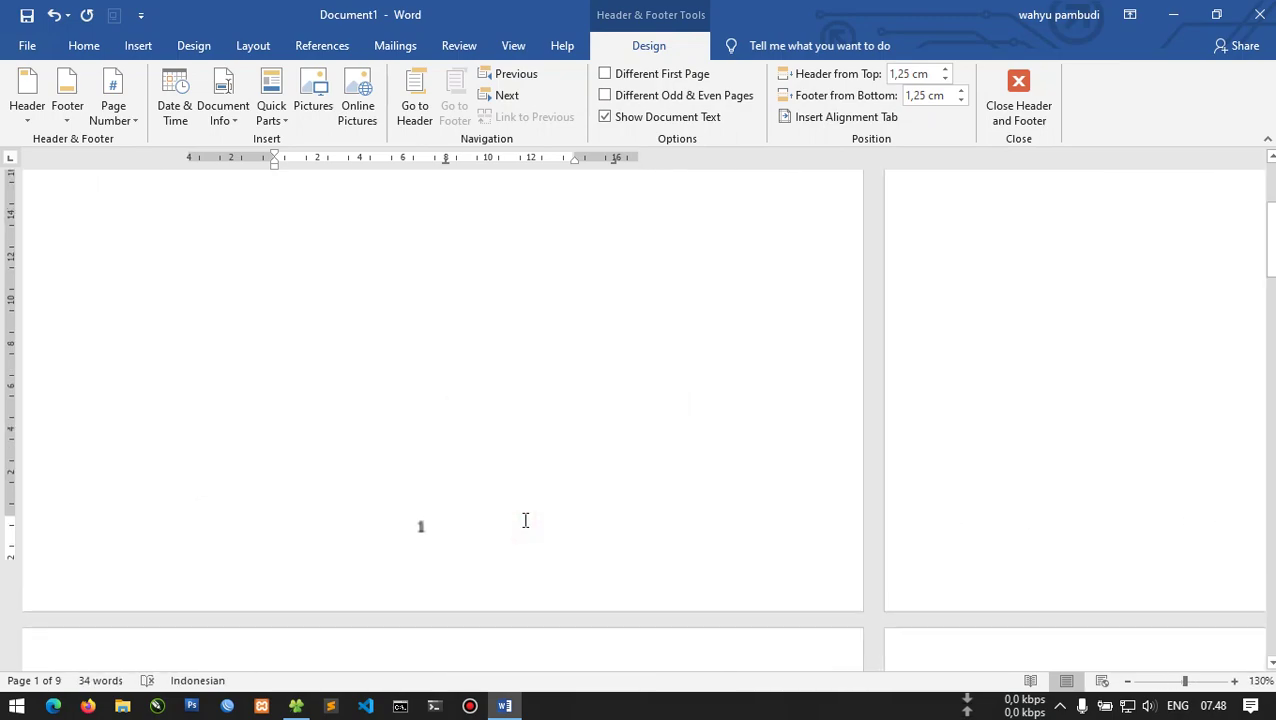
scroll(666, 302, "down", 2)
scroll(666, 378, "down", 5)
scroll(672, 370, "down", 10)
scroll(672, 365, "down", 5)
scroll(668, 364, "up", 3)
scroll(668, 364, "down", 4, "ctrl")
scroll(668, 378, "down", 1, "ctrl")
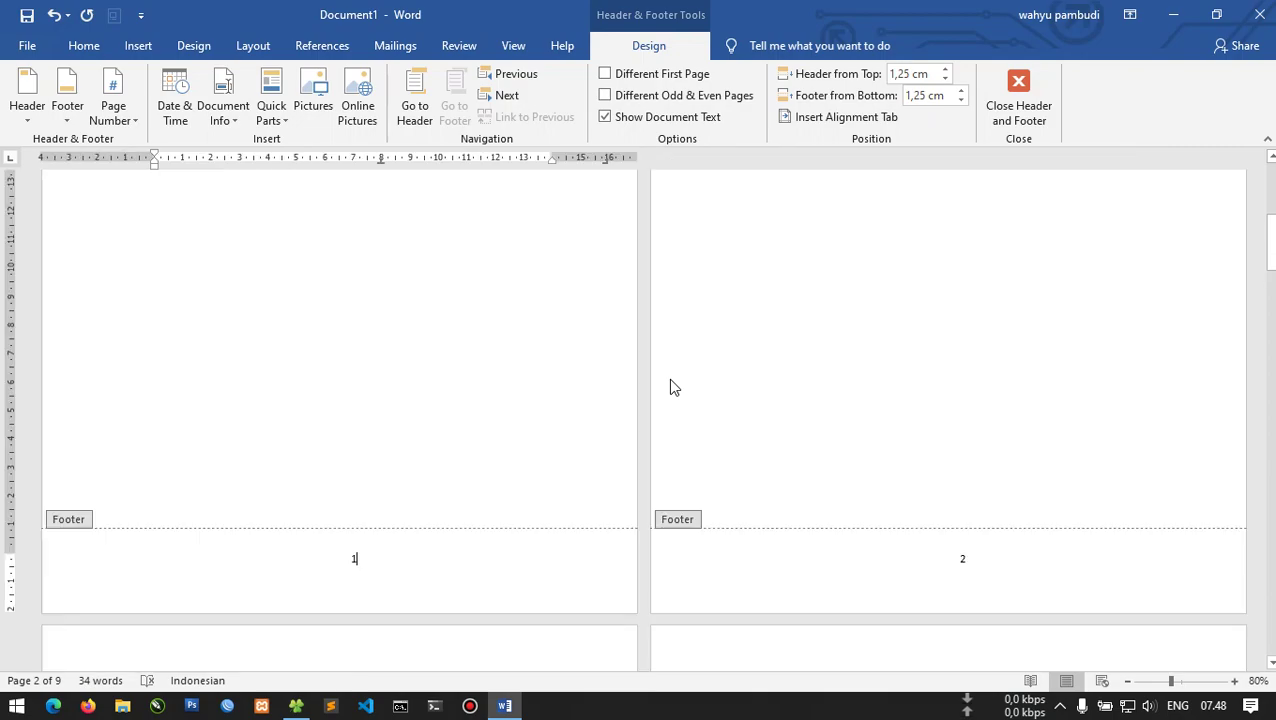
key("ctrl+a")
left_click(84, 46)
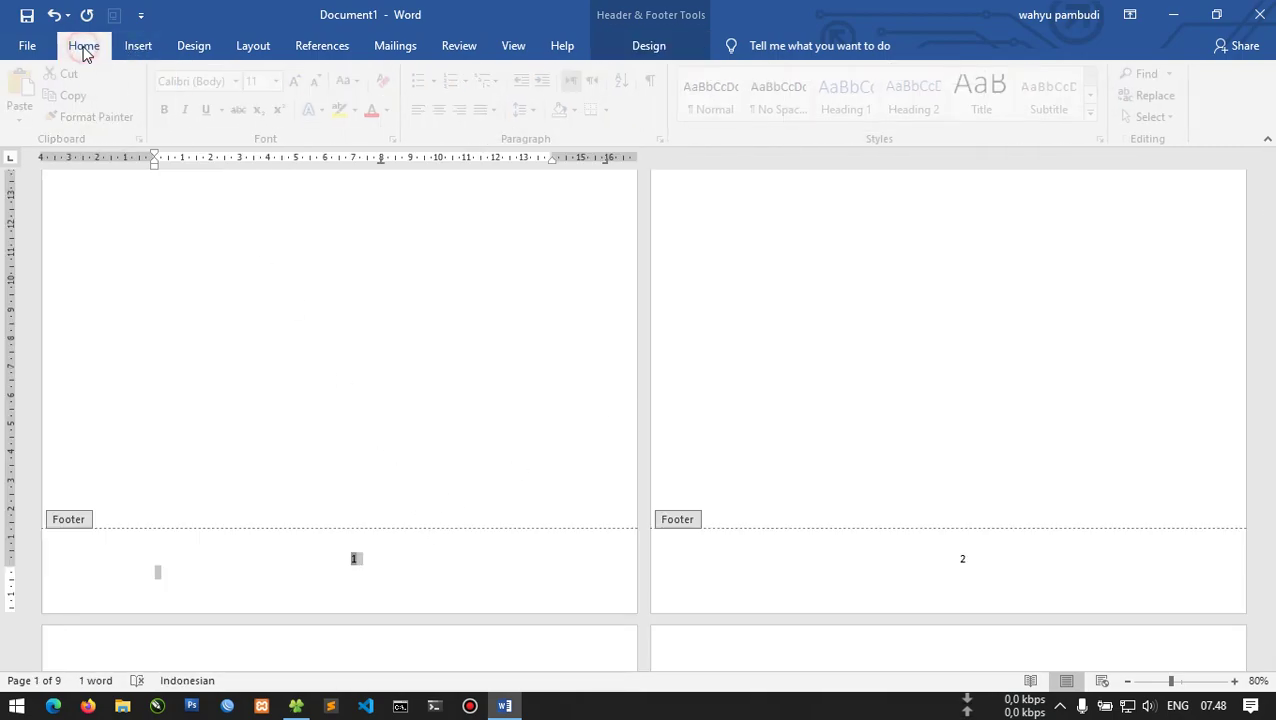
Enlarge the footer page numbers to 18 pt and make them bold.
left_click(218, 82)
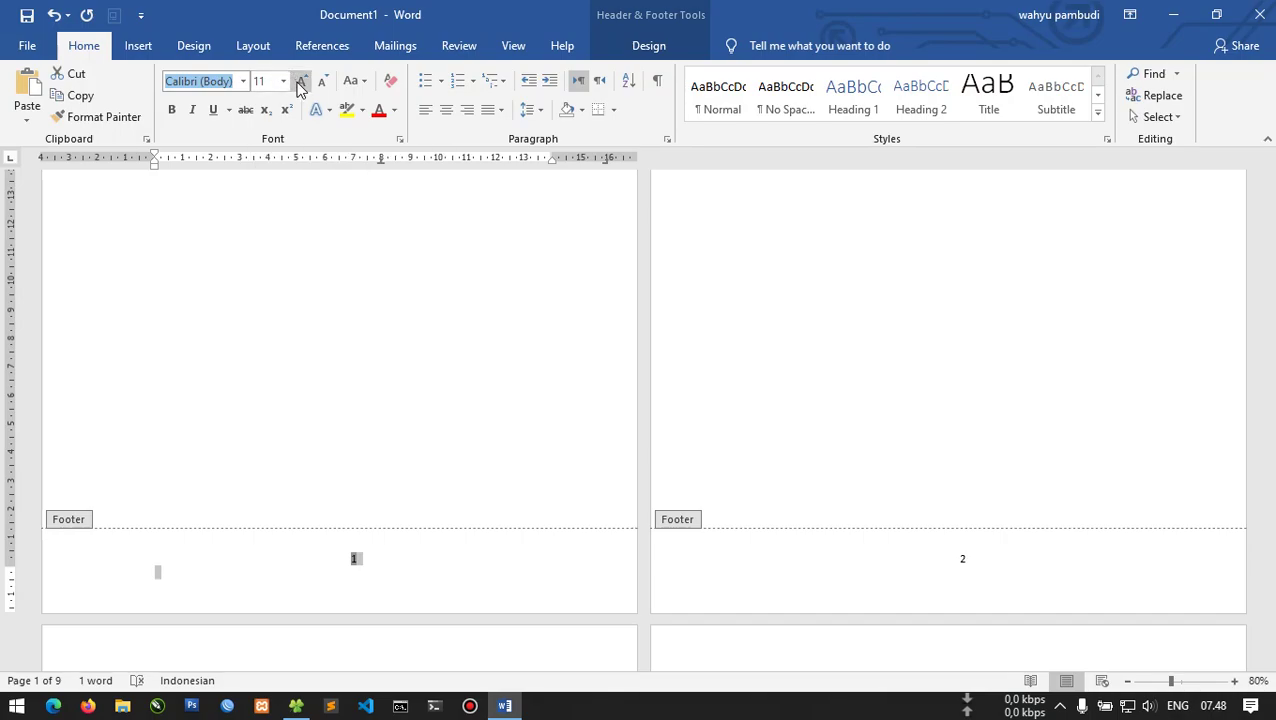
left_click(299, 84)
left_click(299, 84)
left_click(299, 84)
left_click(299, 84)
key("ctrl+b")
left_click(455, 588)
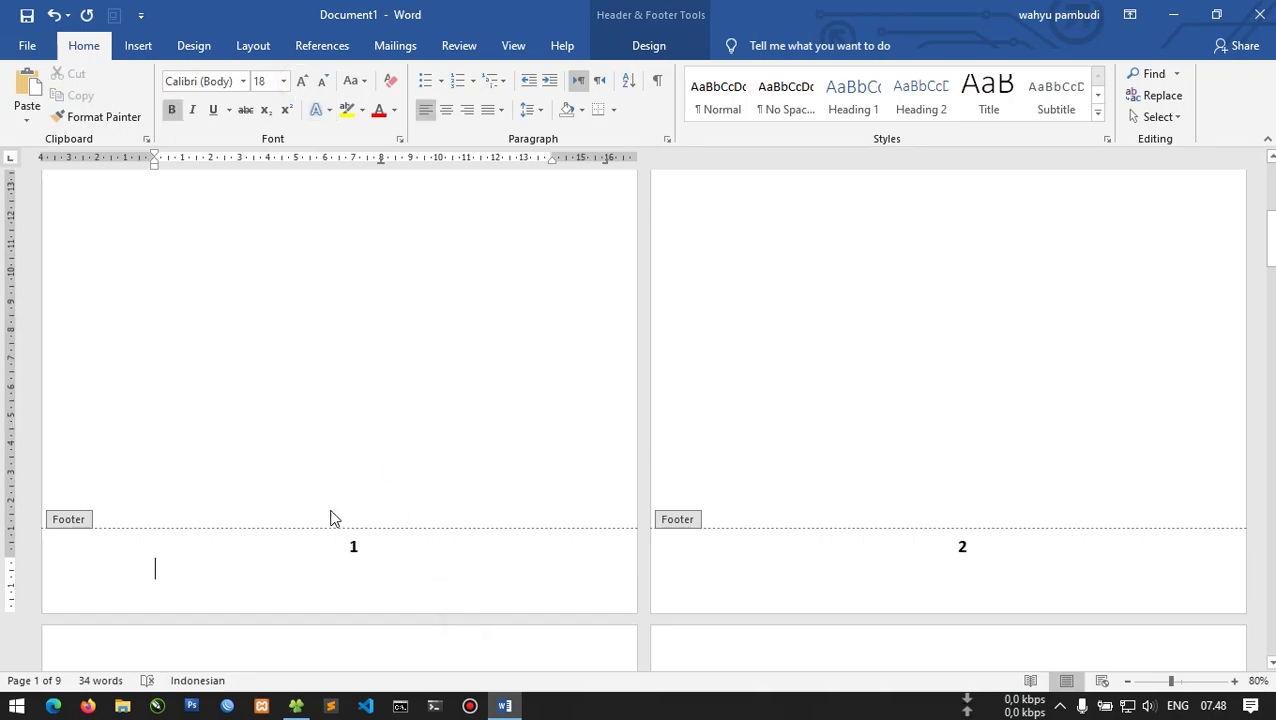
scroll(332, 512, "down", 2)
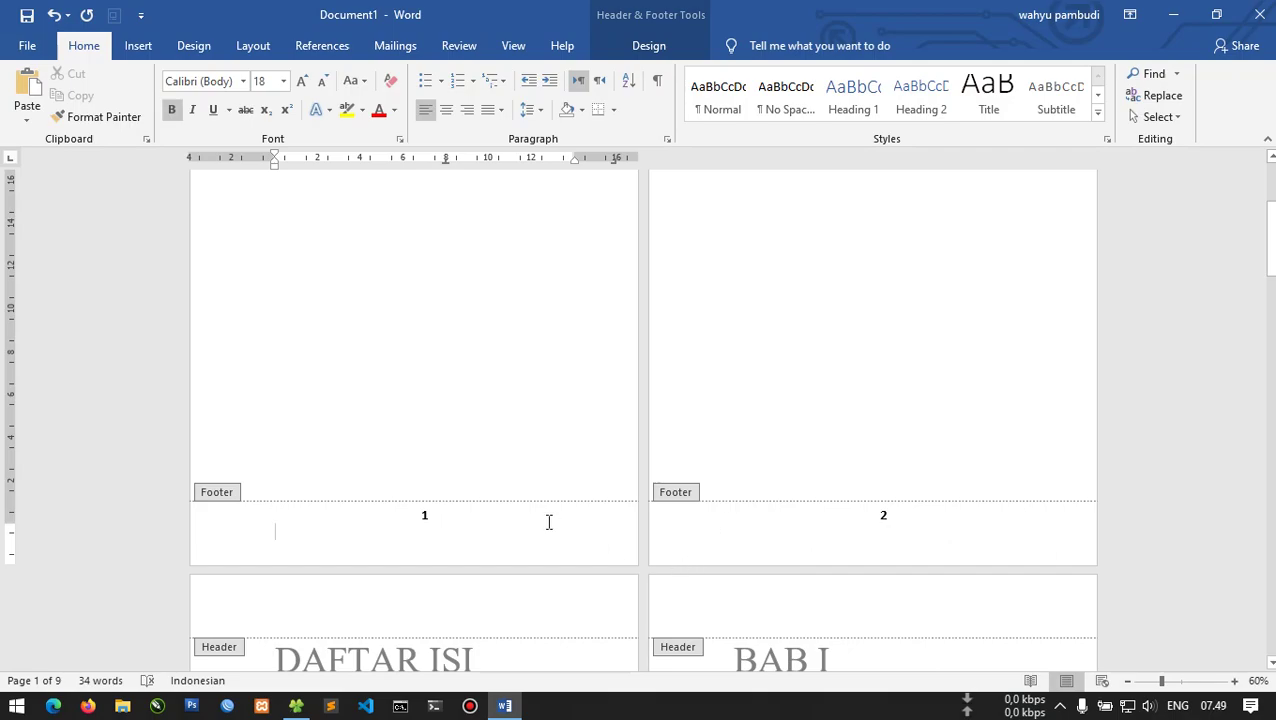
scroll(447, 514, "up", 5)
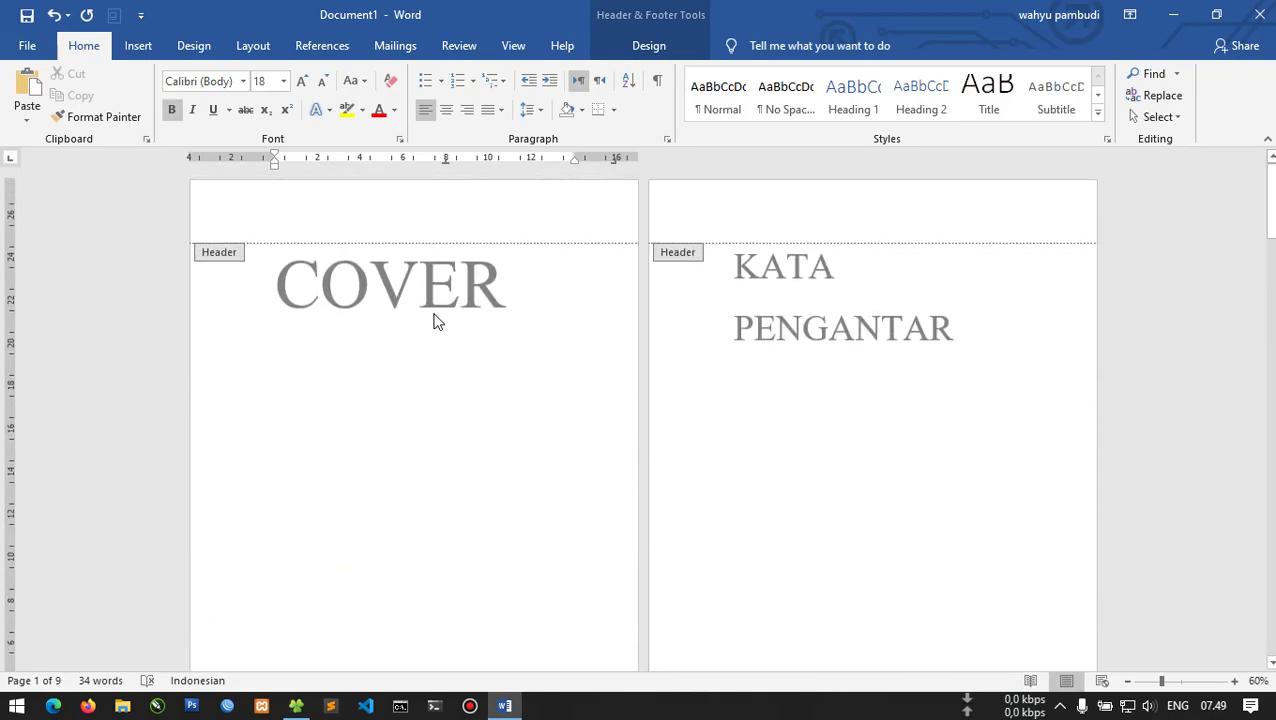
scroll(641, 360, "down", 3)
scroll(644, 353, "down", 4)
scroll(348, 357, "down", 2)
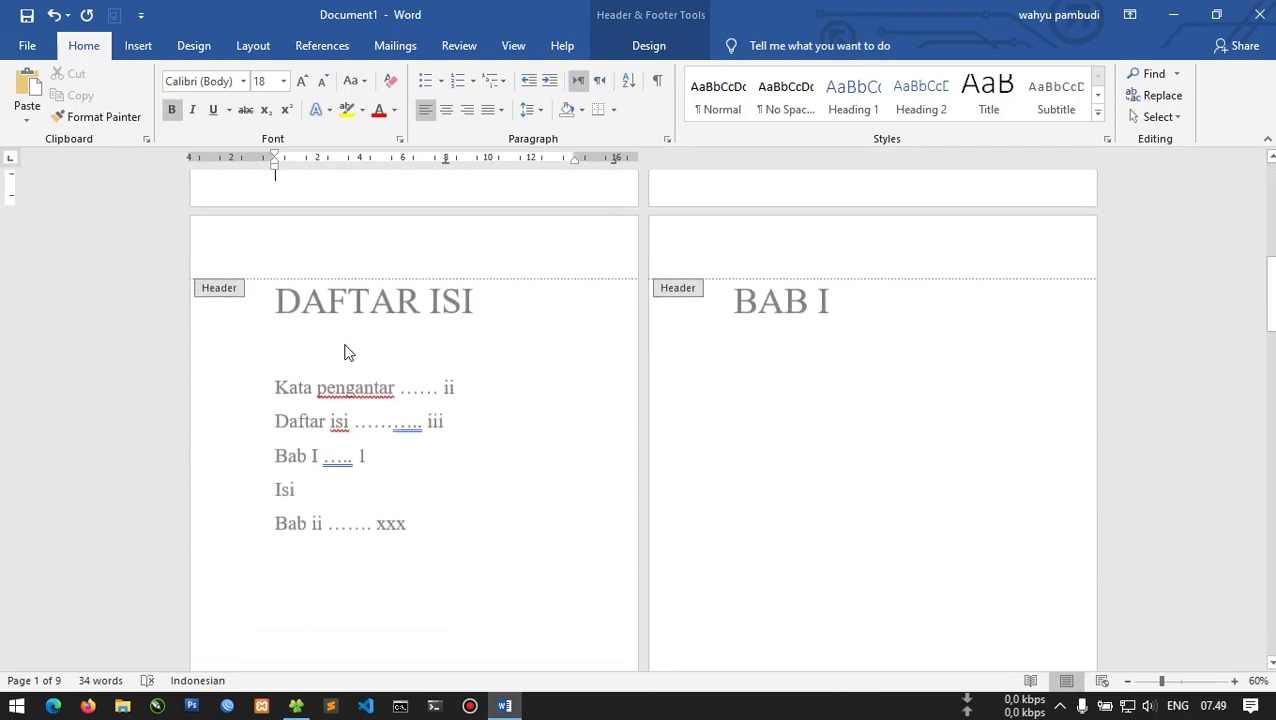
Leave footer editing, then reopen page 1's footer and its Page Number menu.
double_click(478, 442)
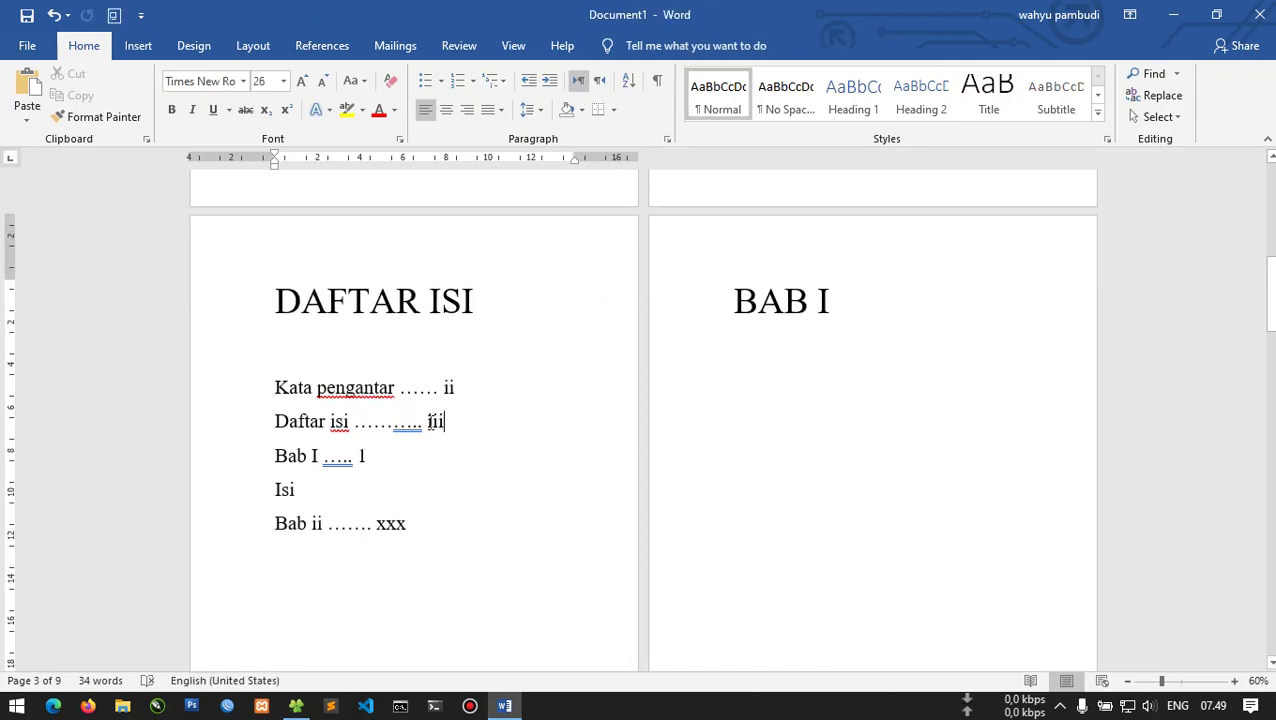
scroll(476, 432, "up", 1)
scroll(476, 420, "up", 2)
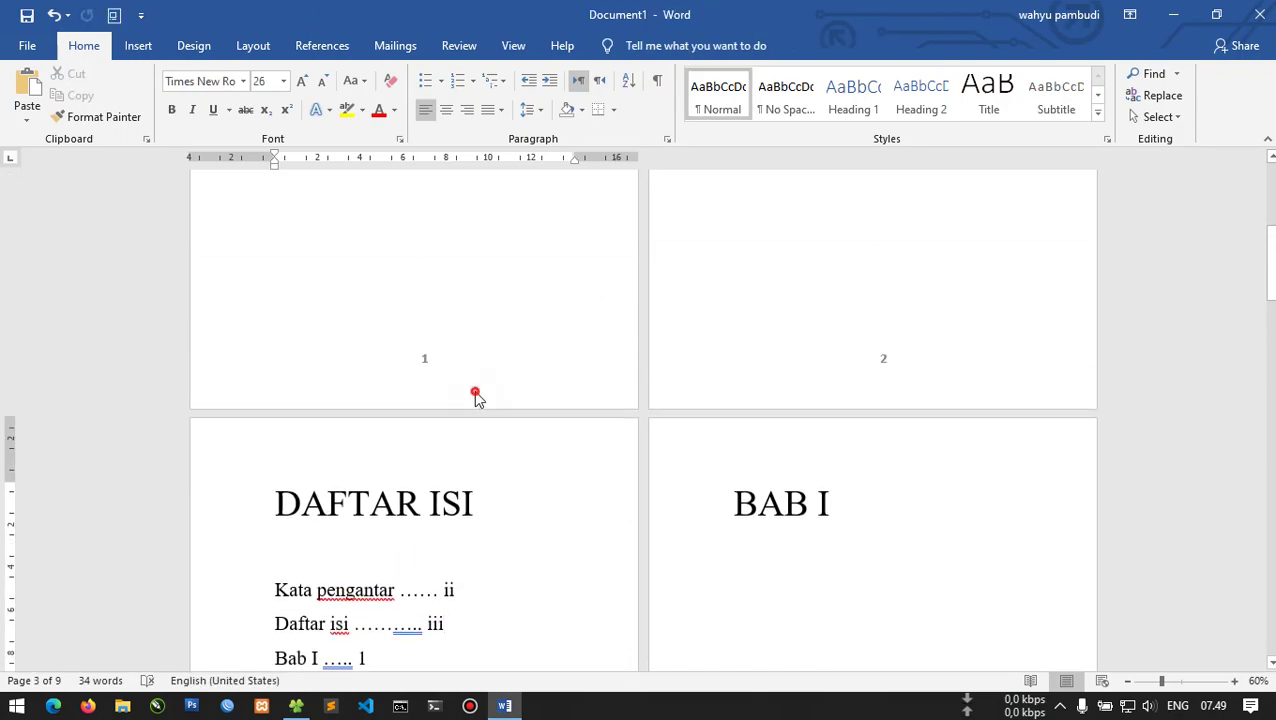
double_click(477, 395)
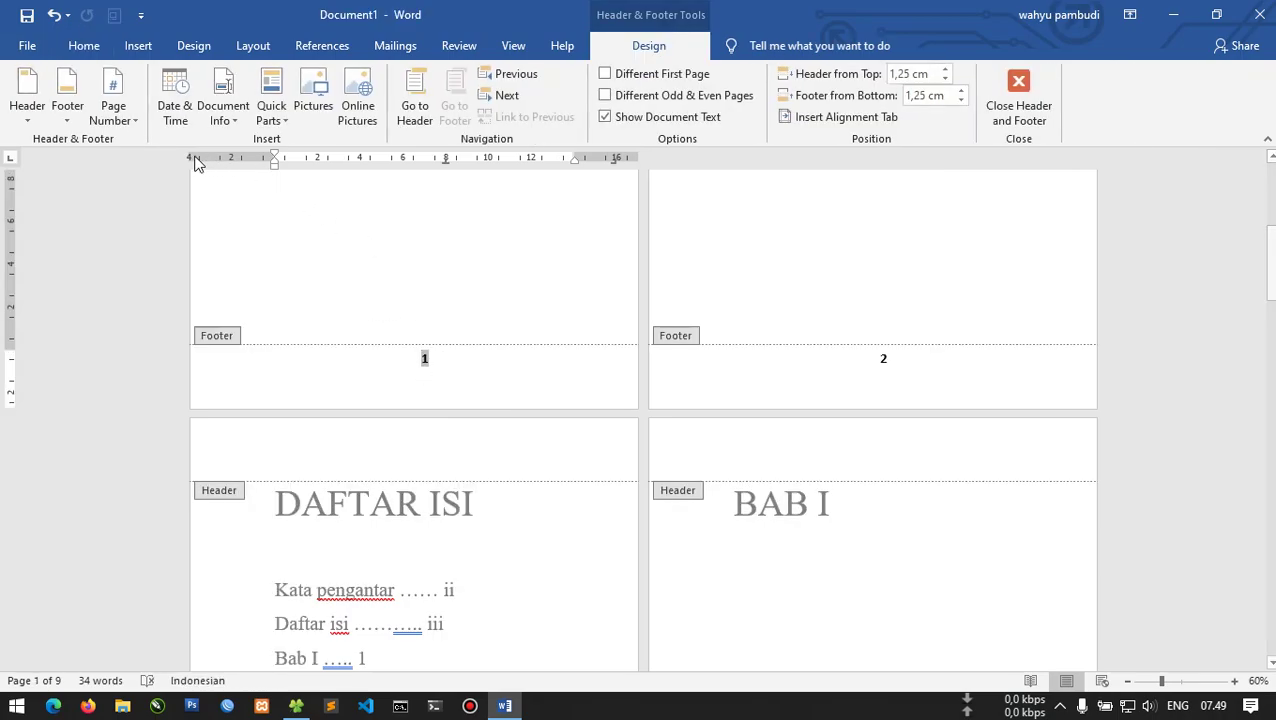
left_click(113, 108)
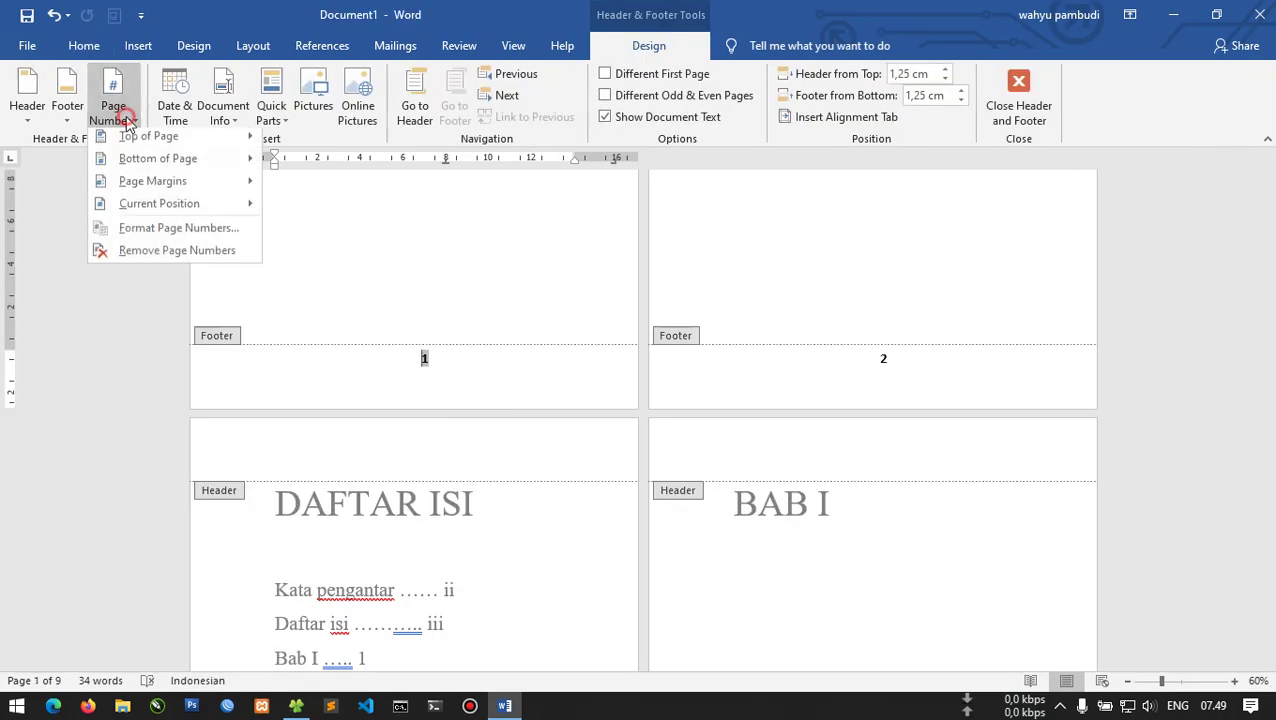
Format page numbers as lowercase roman i, ii, iii, continuing from the previous section.
left_click(183, 232)
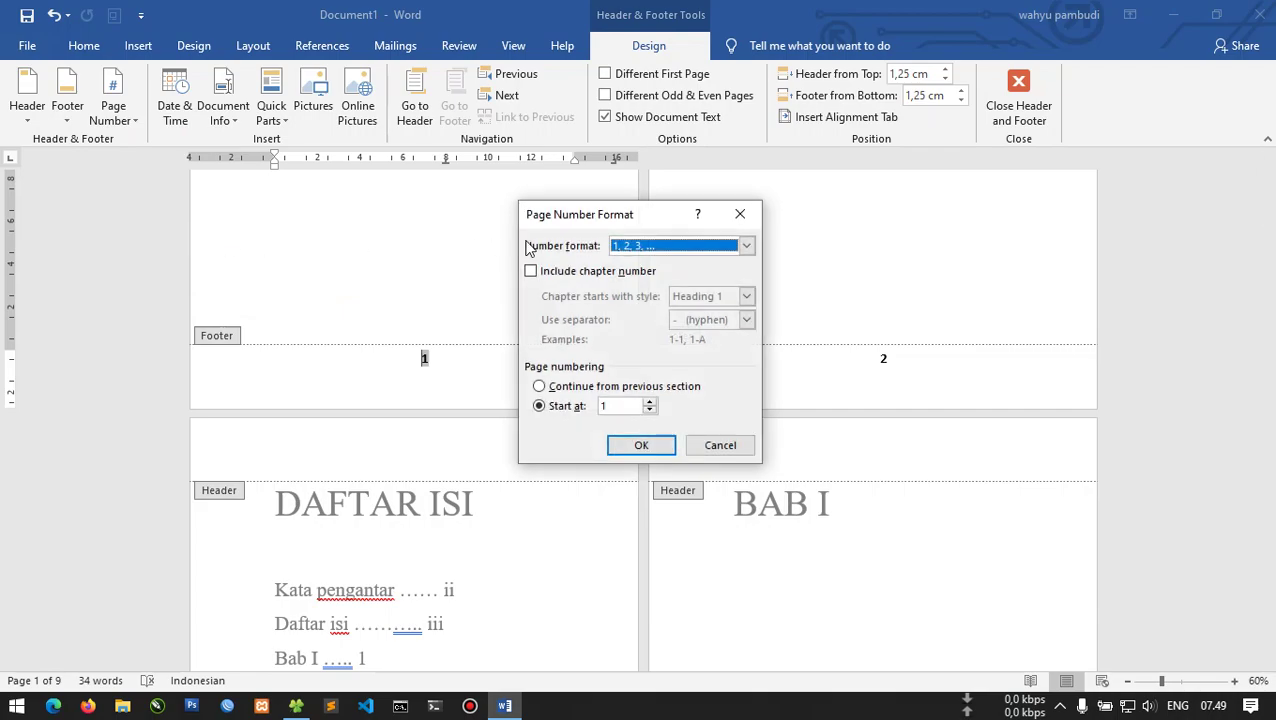
left_click(632, 246)
scroll(668, 283, "down", 1)
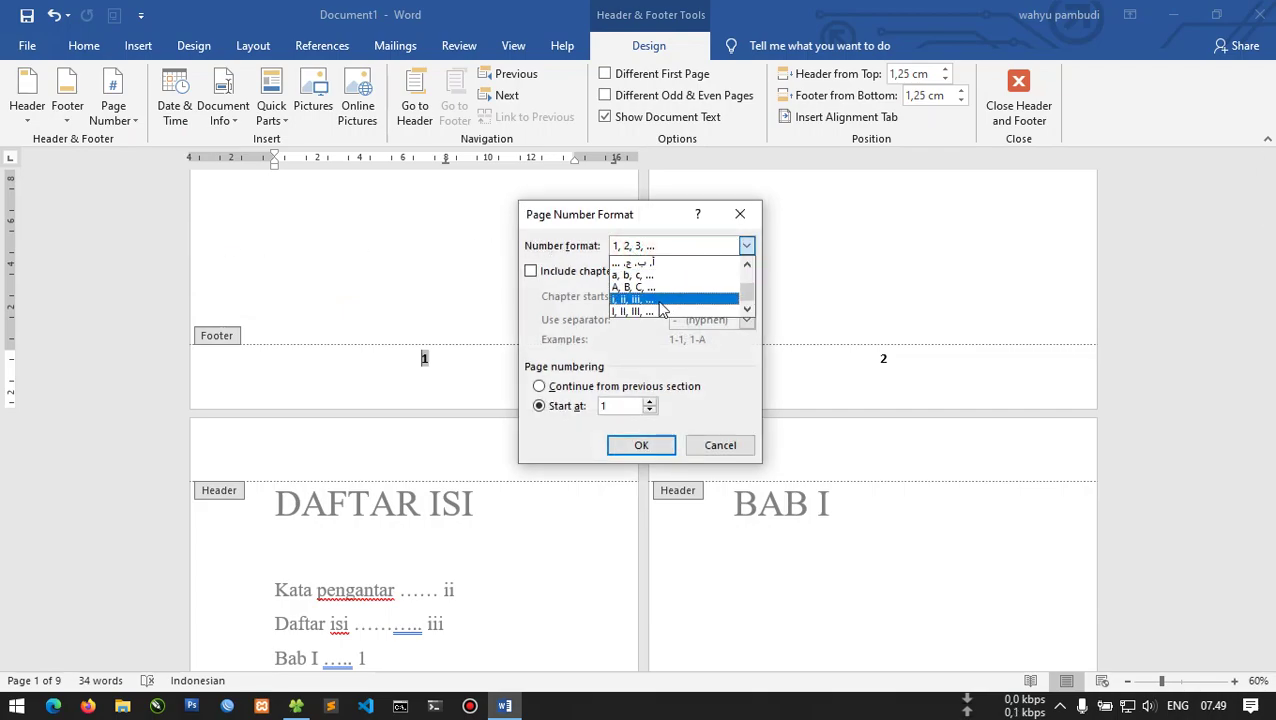
left_click(660, 300)
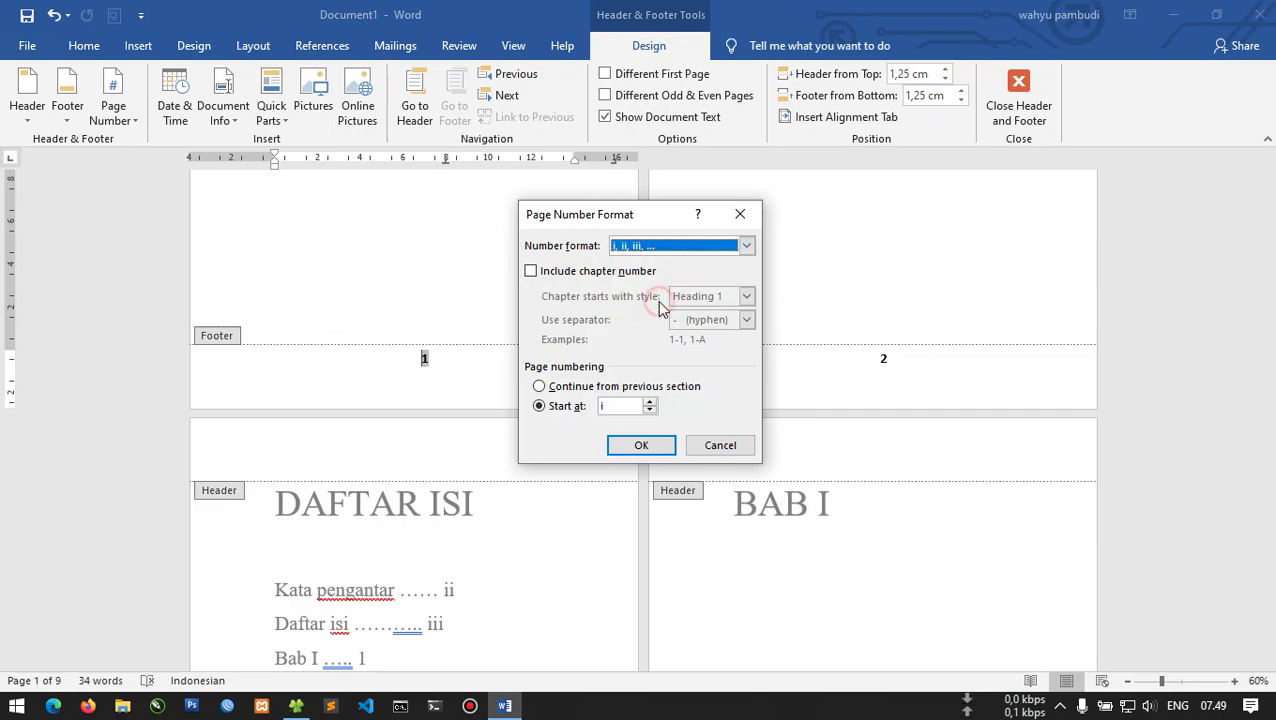
left_click(562, 389)
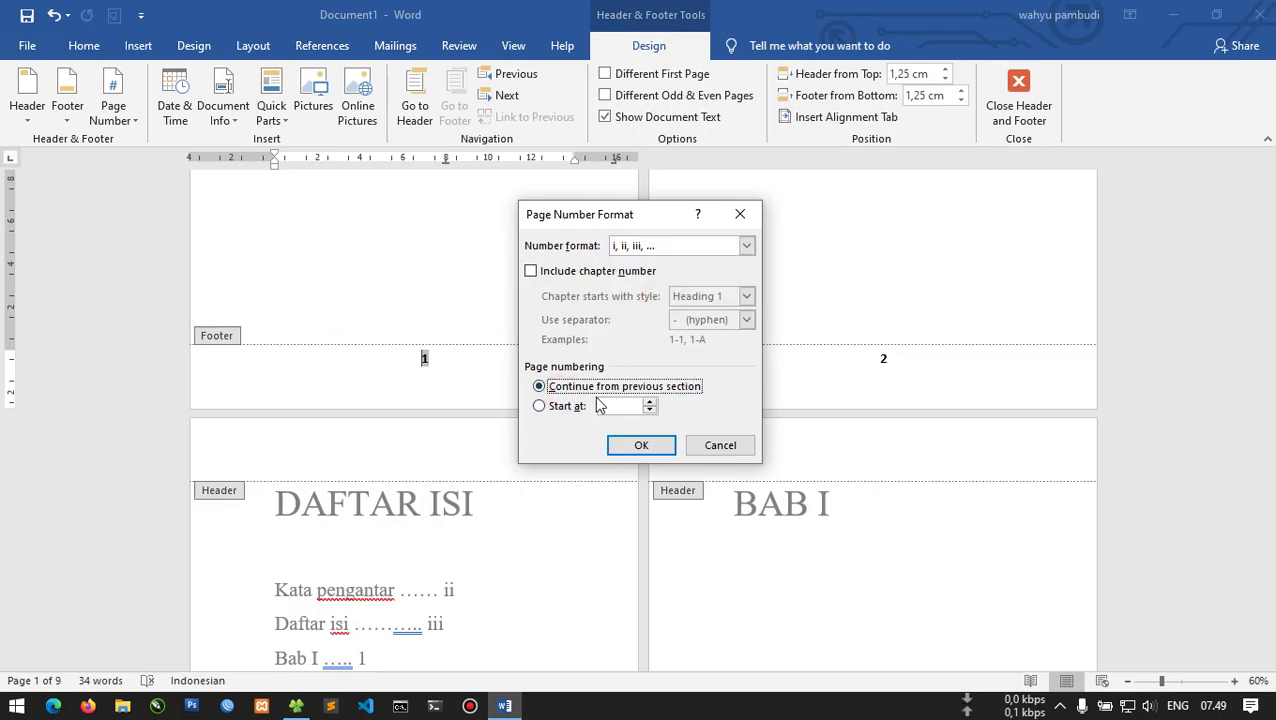
left_click(641, 441)
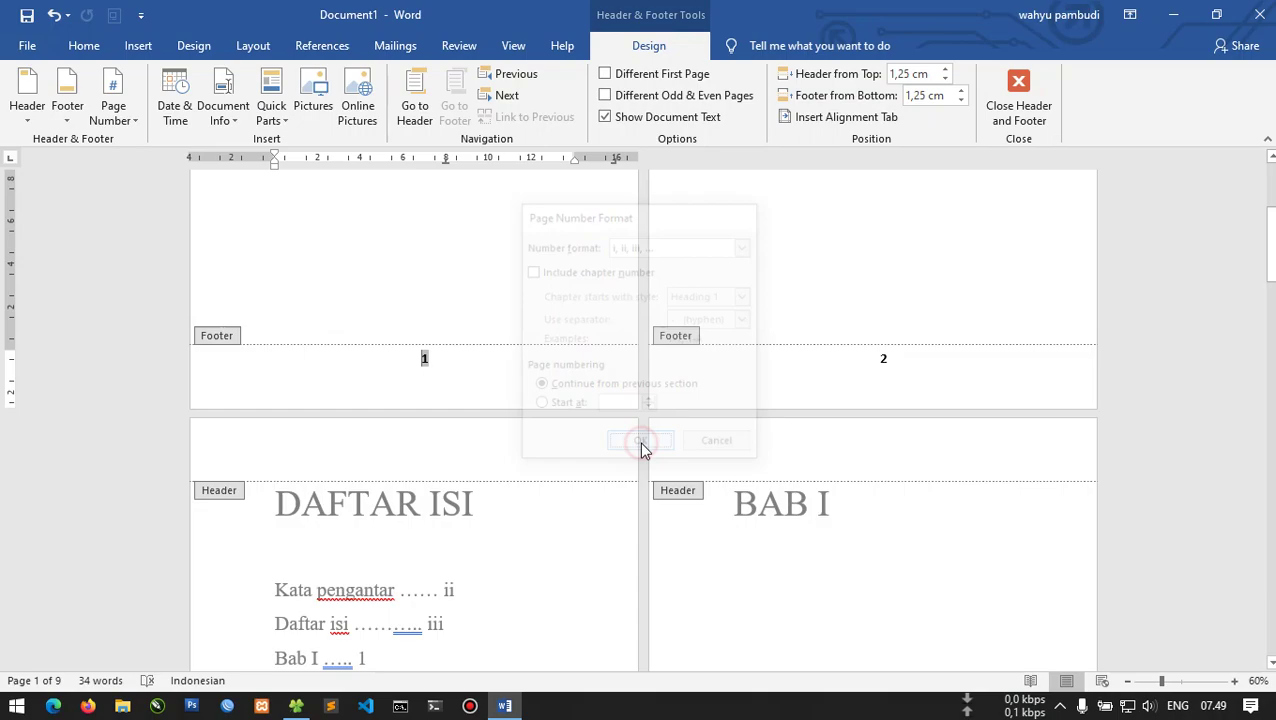
Leave footer editing and add an empty line after the last DAFTAR ISI entry.
left_click(1051, 407)
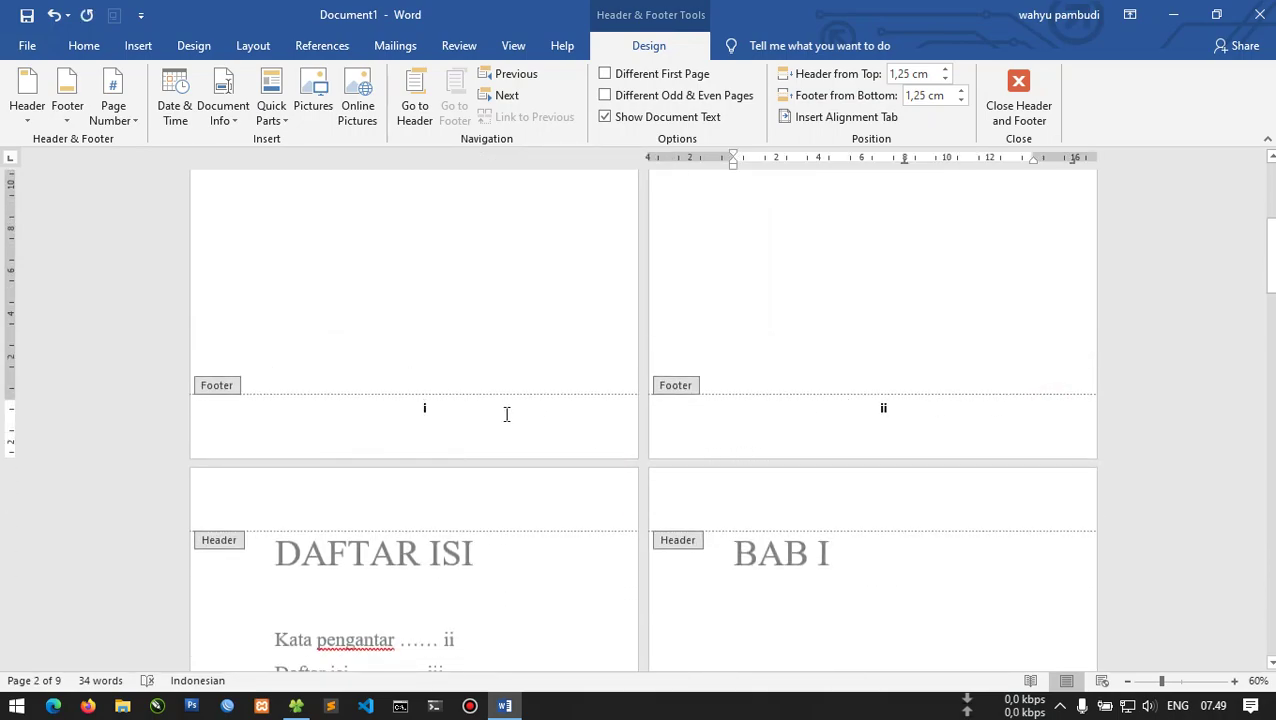
scroll(487, 417, "down", 3)
scroll(487, 417, "down", 4)
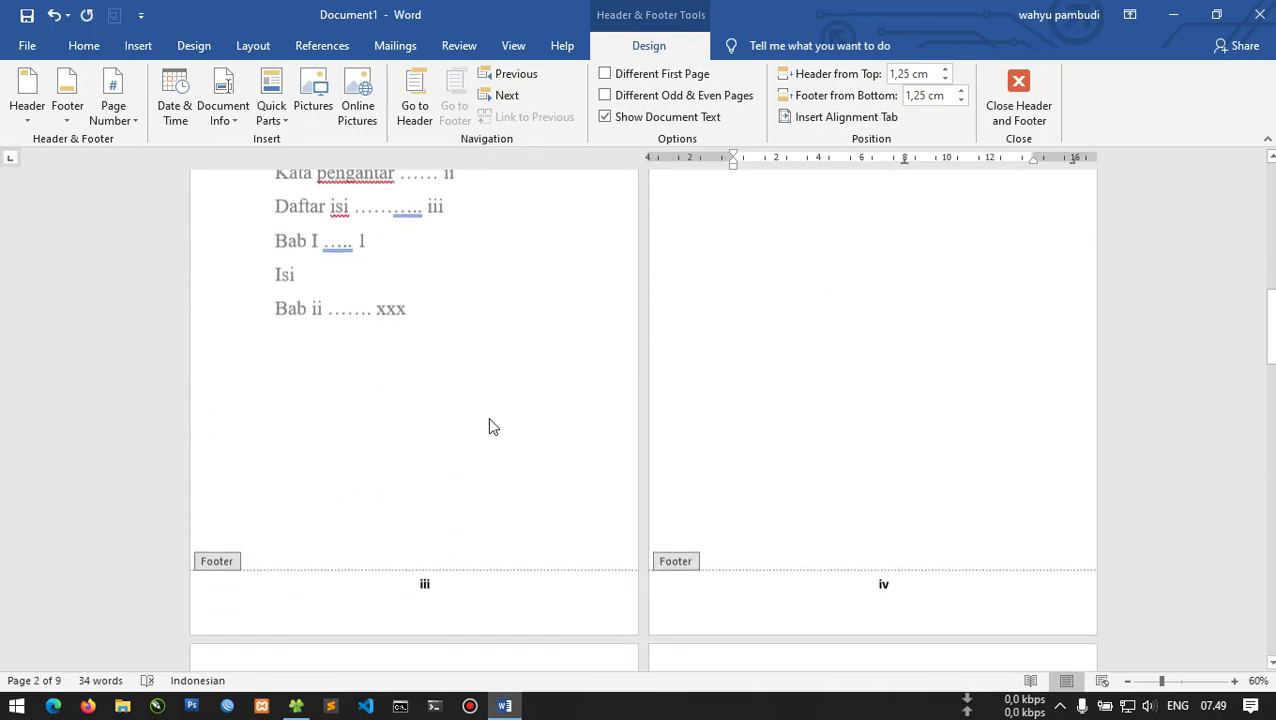
scroll(487, 417, "down", 3)
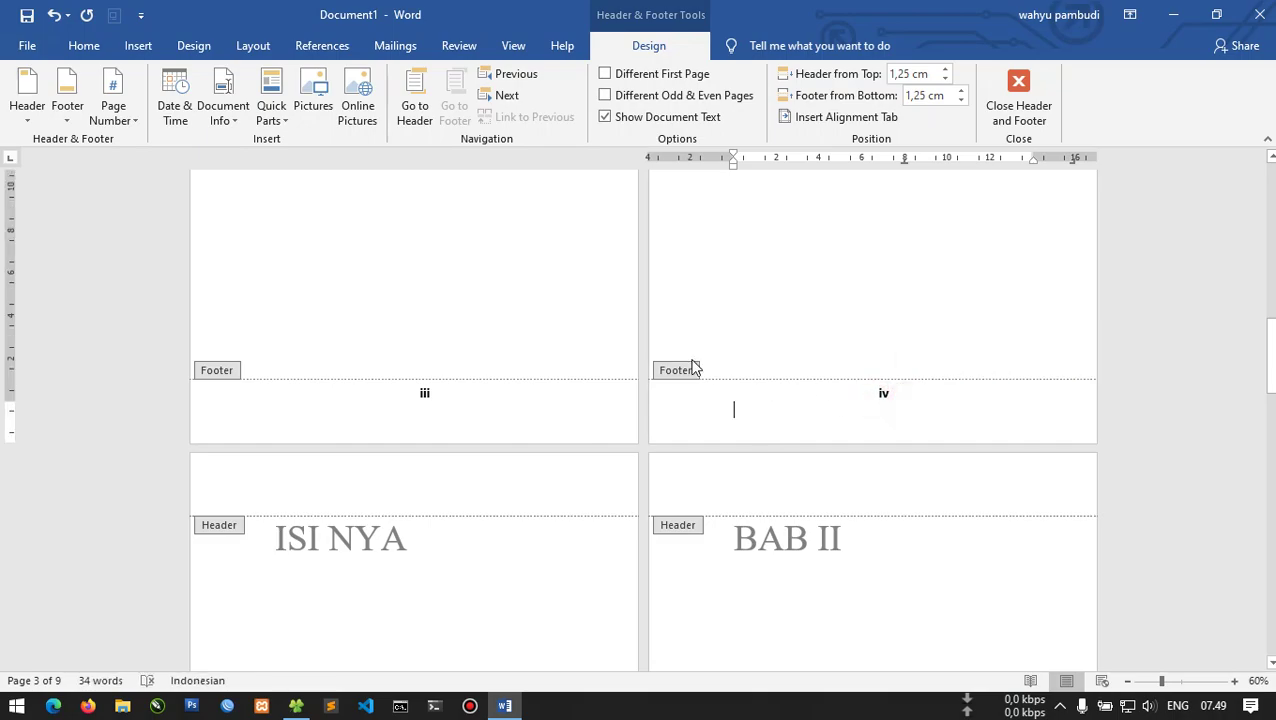
scroll(692, 365, "up", 5)
double_click(597, 441)
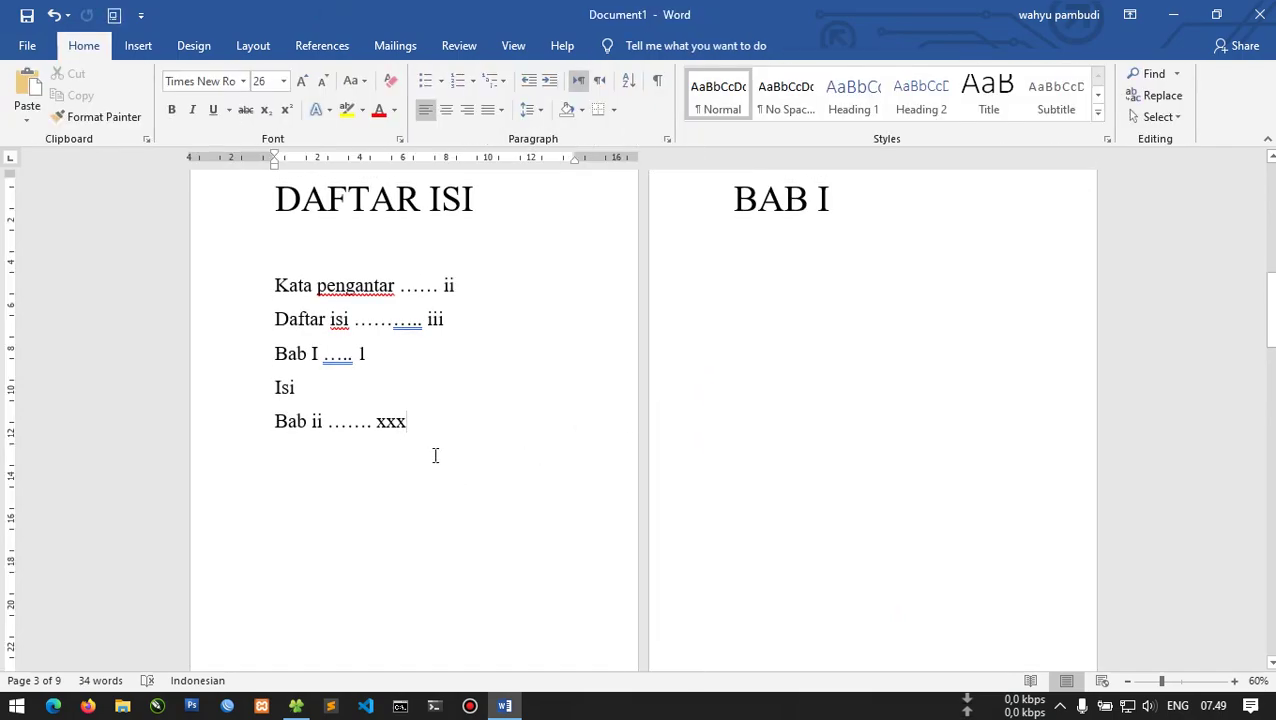
key("Return")
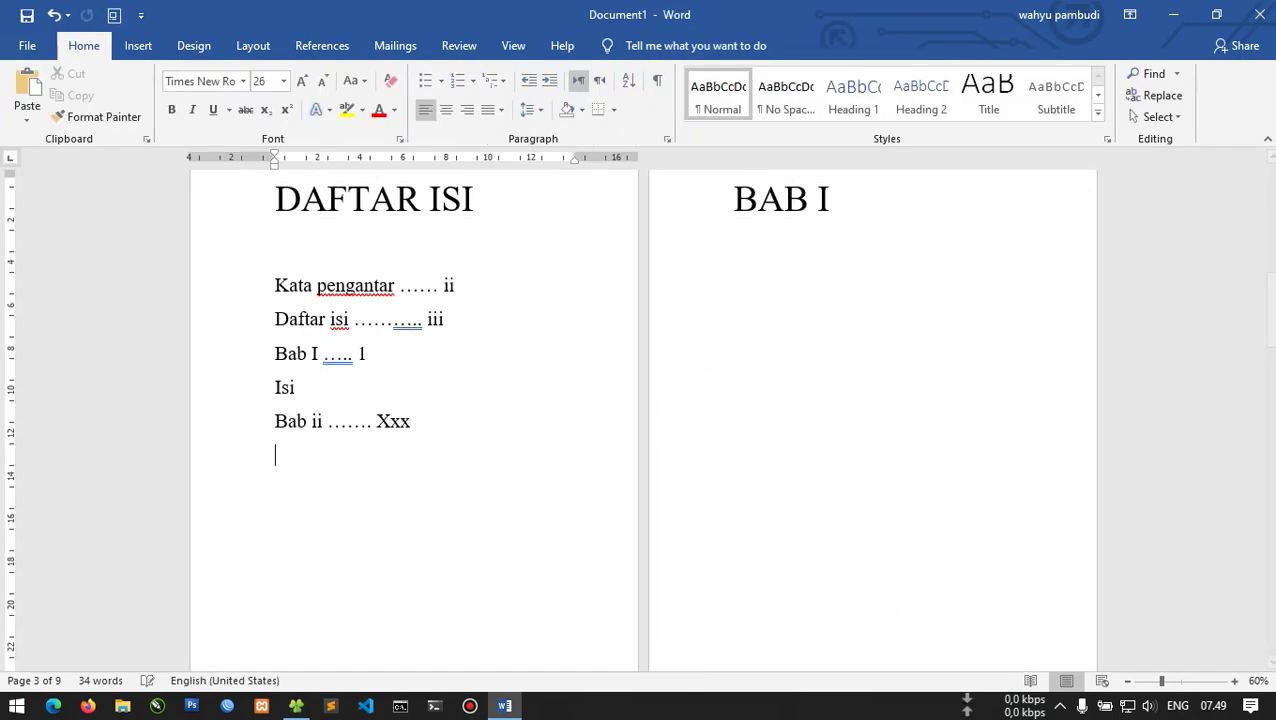
left_click(250, 46)
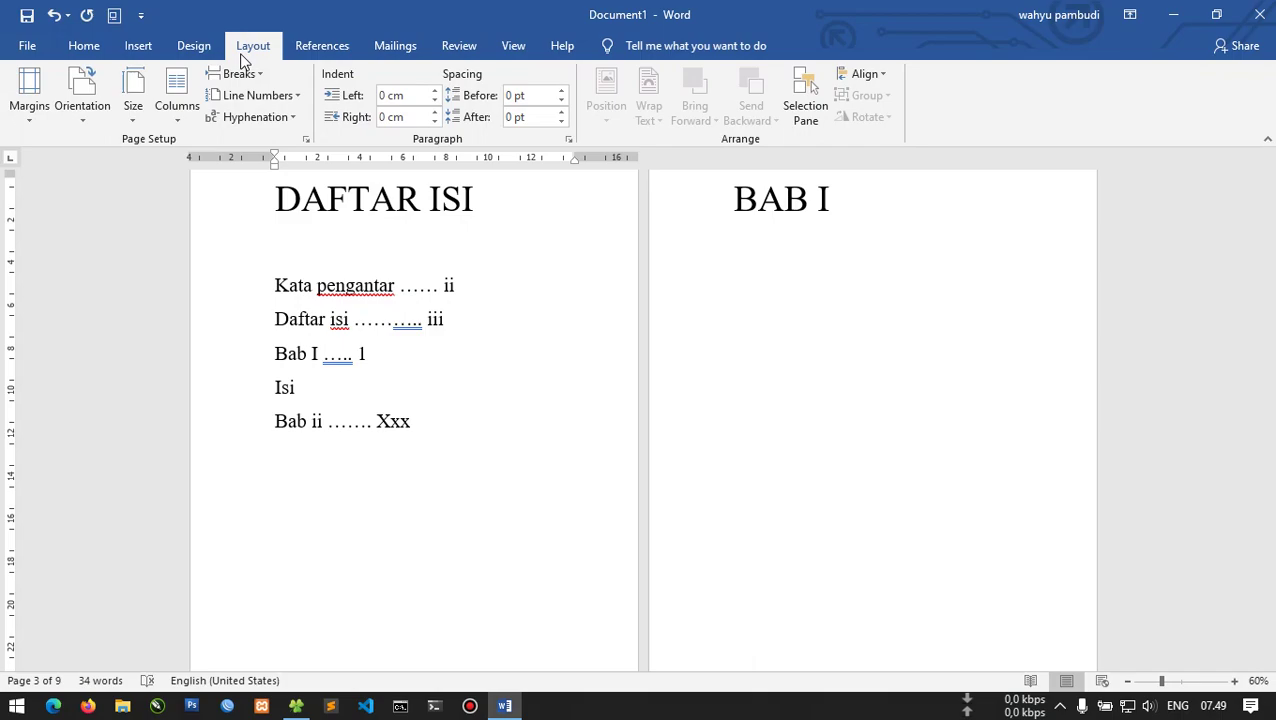
Insert a Next Page section break after the DAFTAR ISI list.
left_click(249, 77)
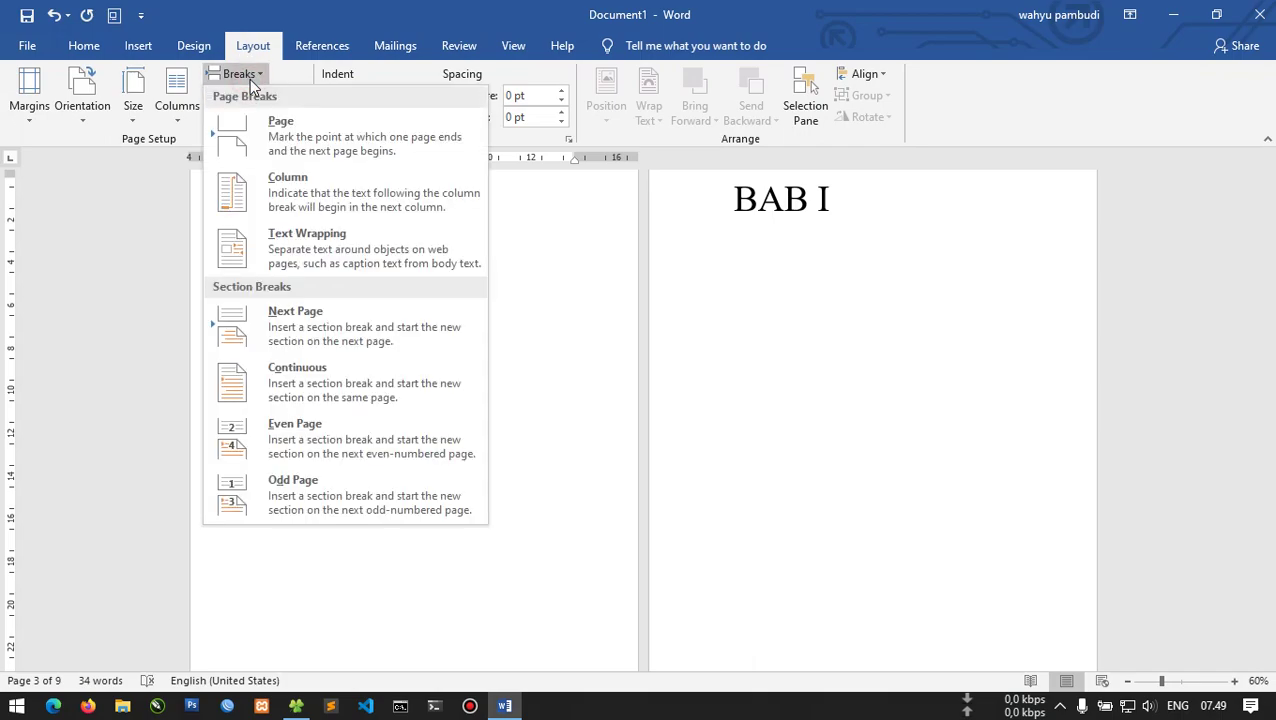
left_click(330, 330)
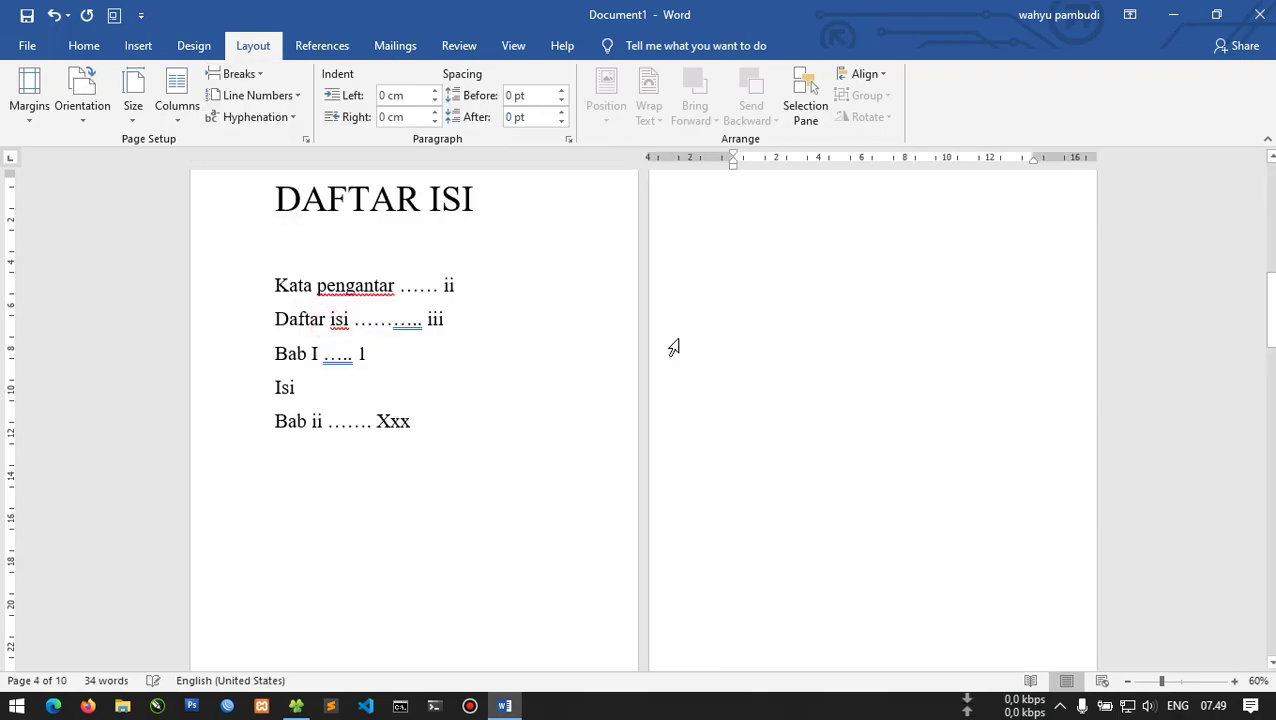
scroll(742, 317, "down", 5)
scroll(742, 320, "down", 2)
scroll(854, 327, "up", 2)
scroll(649, 330, "up", 3)
scroll(350, 441, "down", 7)
Edit the page v footer under BAB I and bring up the Page Number options.
left_click(344, 480)
scroll(342, 470, "down", 2)
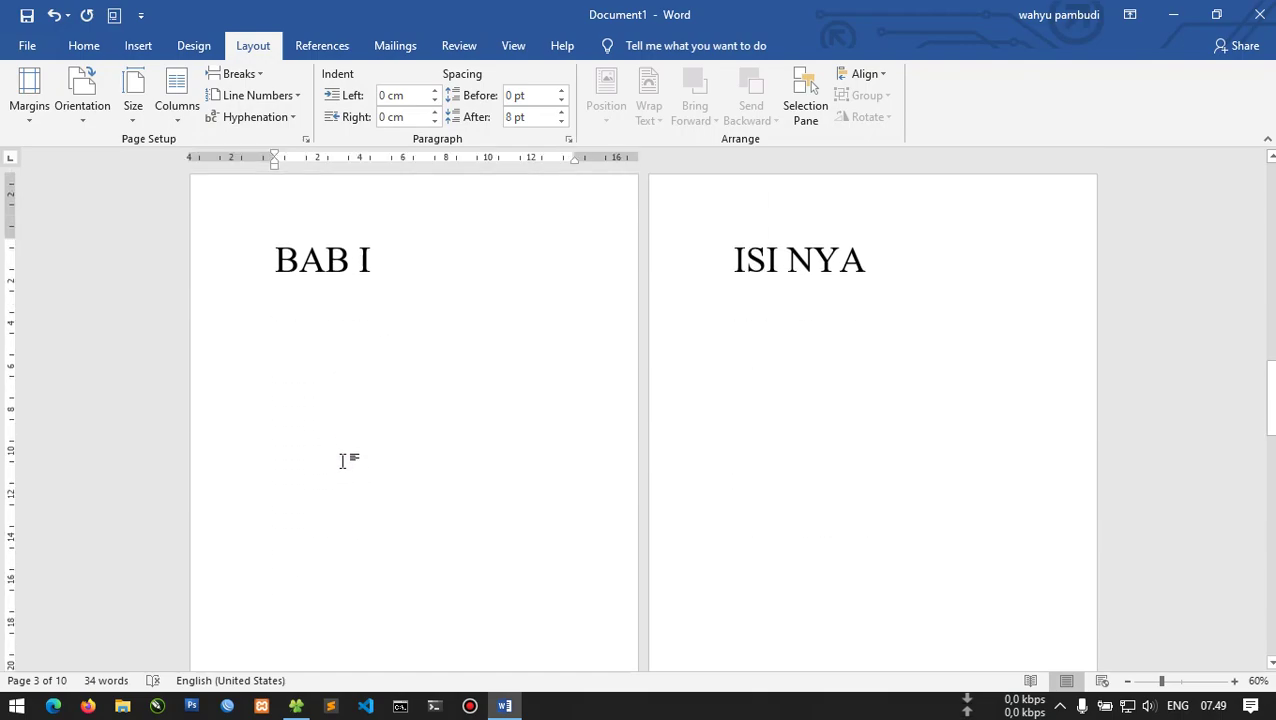
scroll(478, 484, "down", 5)
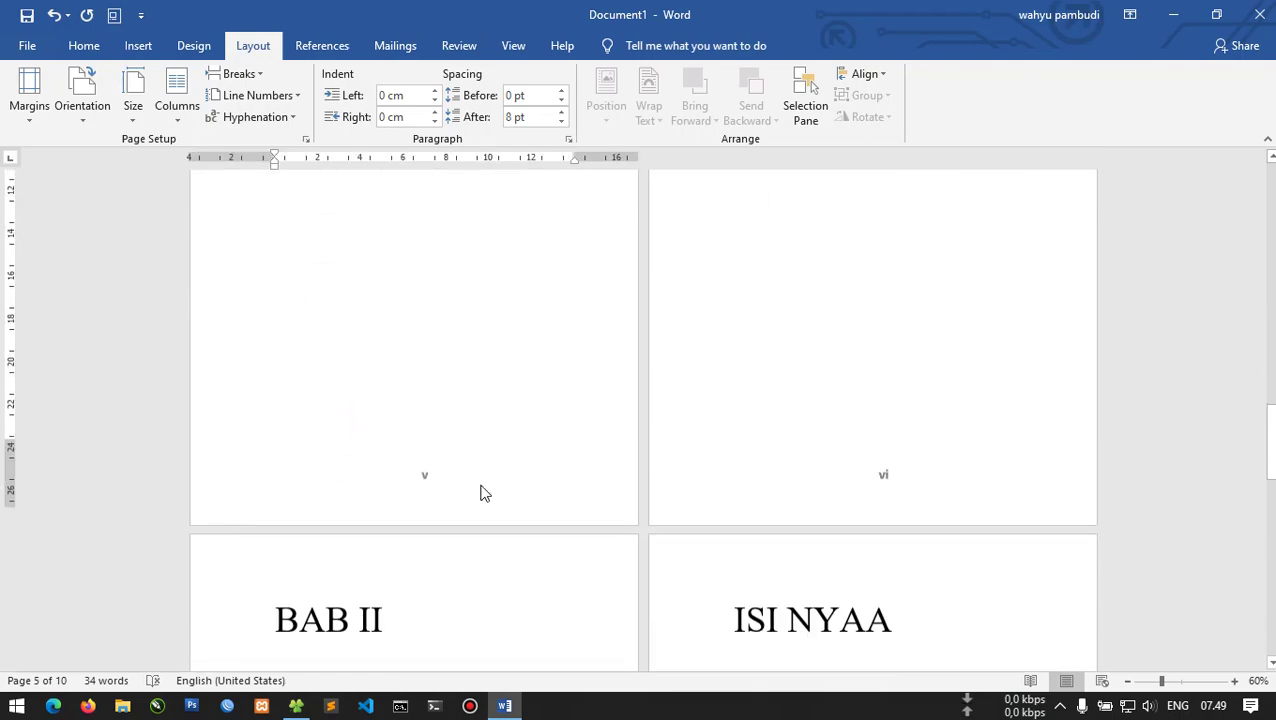
scroll(470, 474, "down", 1)
double_click(466, 465)
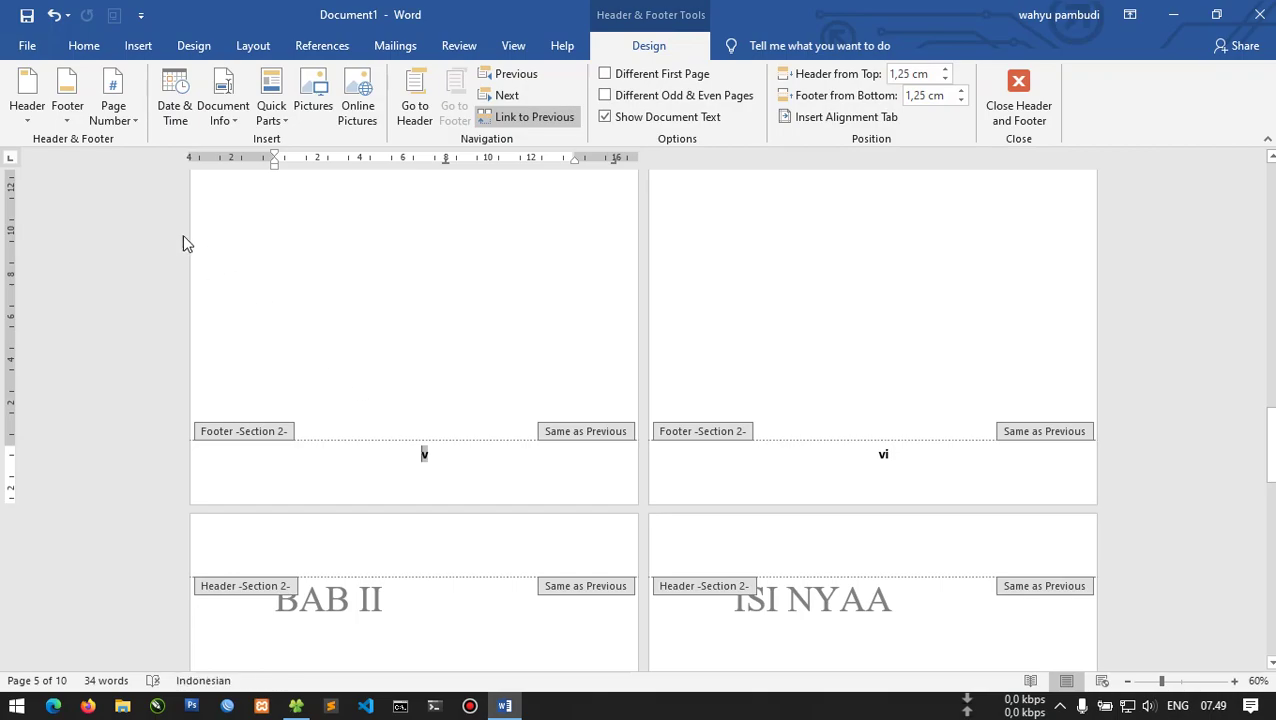
scroll(459, 410, "up", 5)
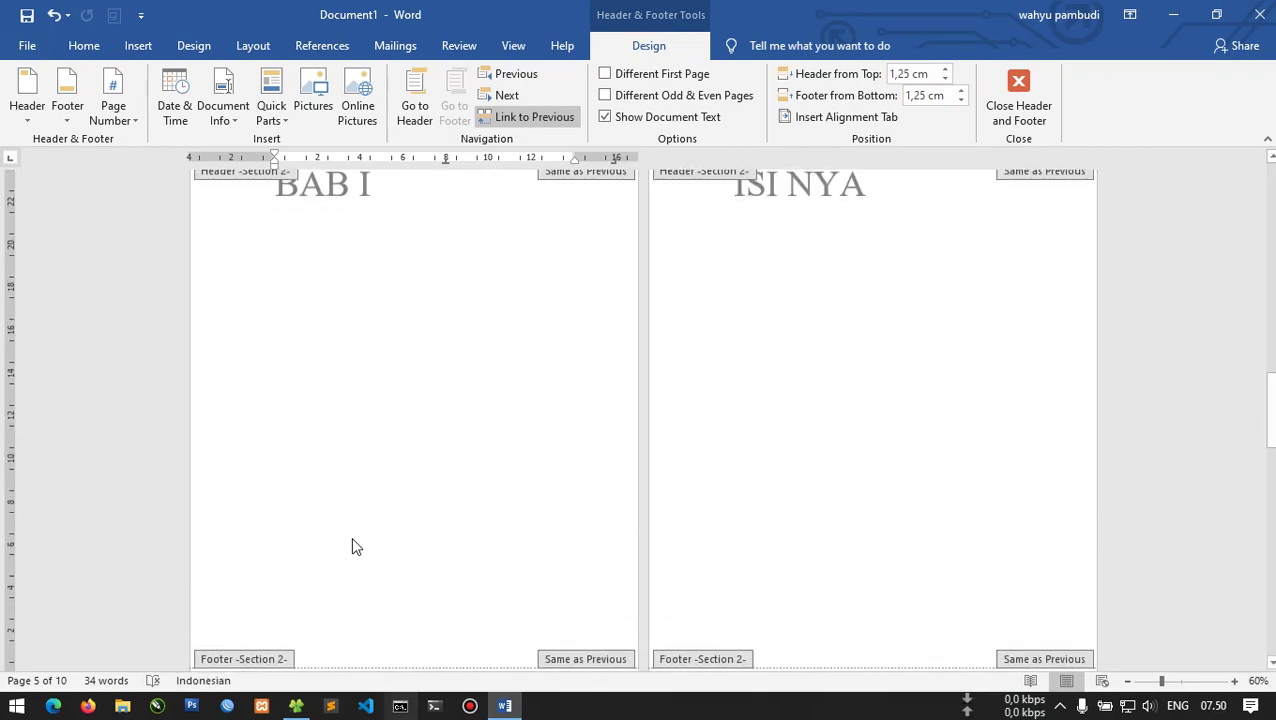
scroll(351, 547, "down", 2)
left_click(113, 110)
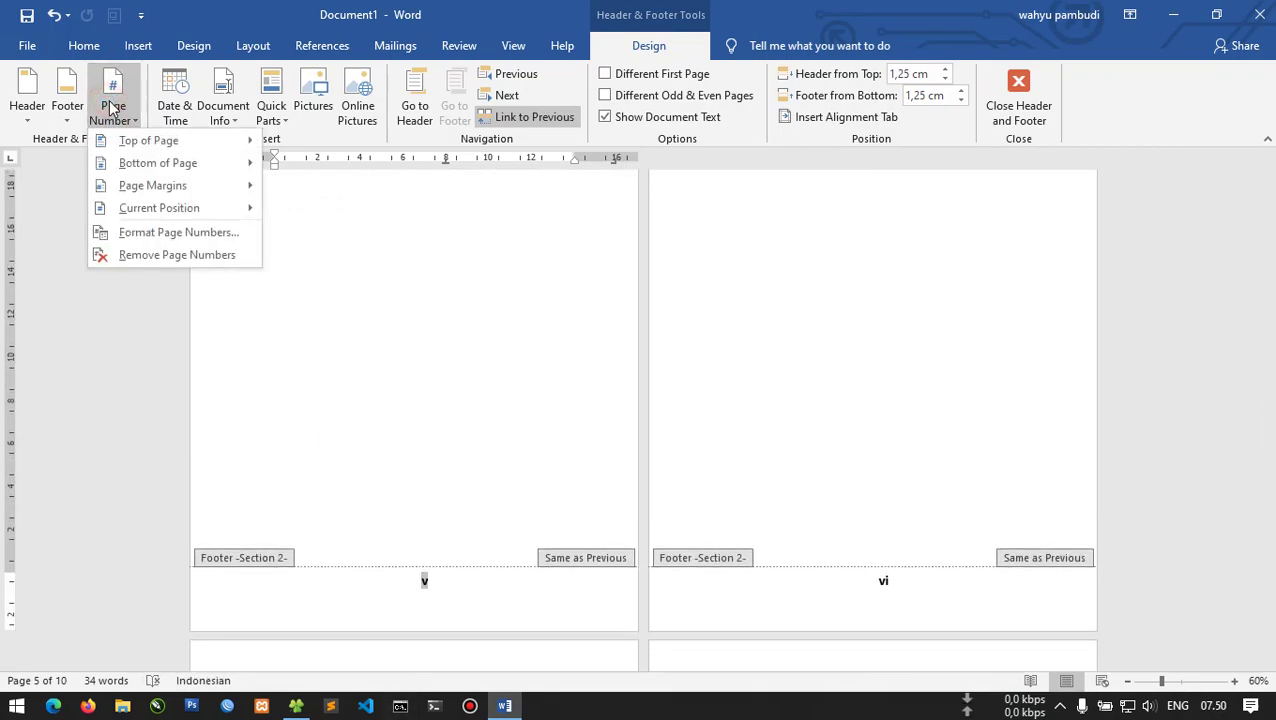
Format section 2's page numbers as 1, 2, 3, starting at 1.
left_click(174, 236)
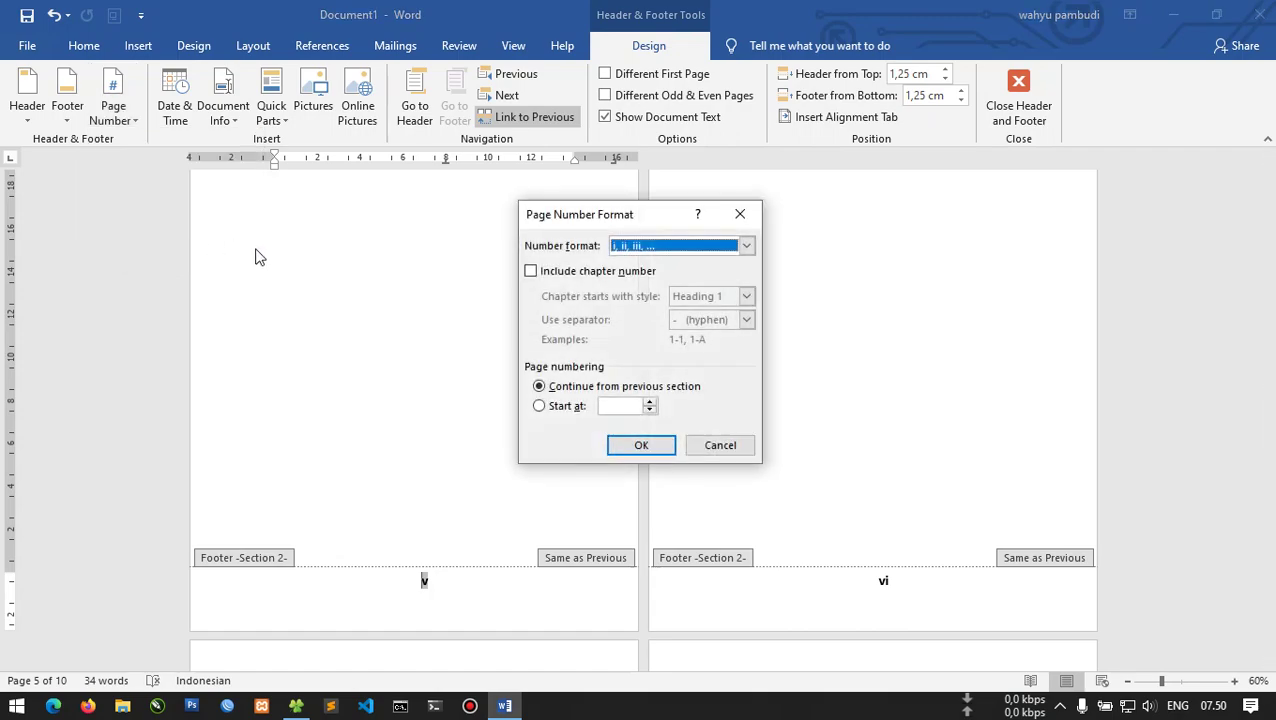
left_click(746, 245)
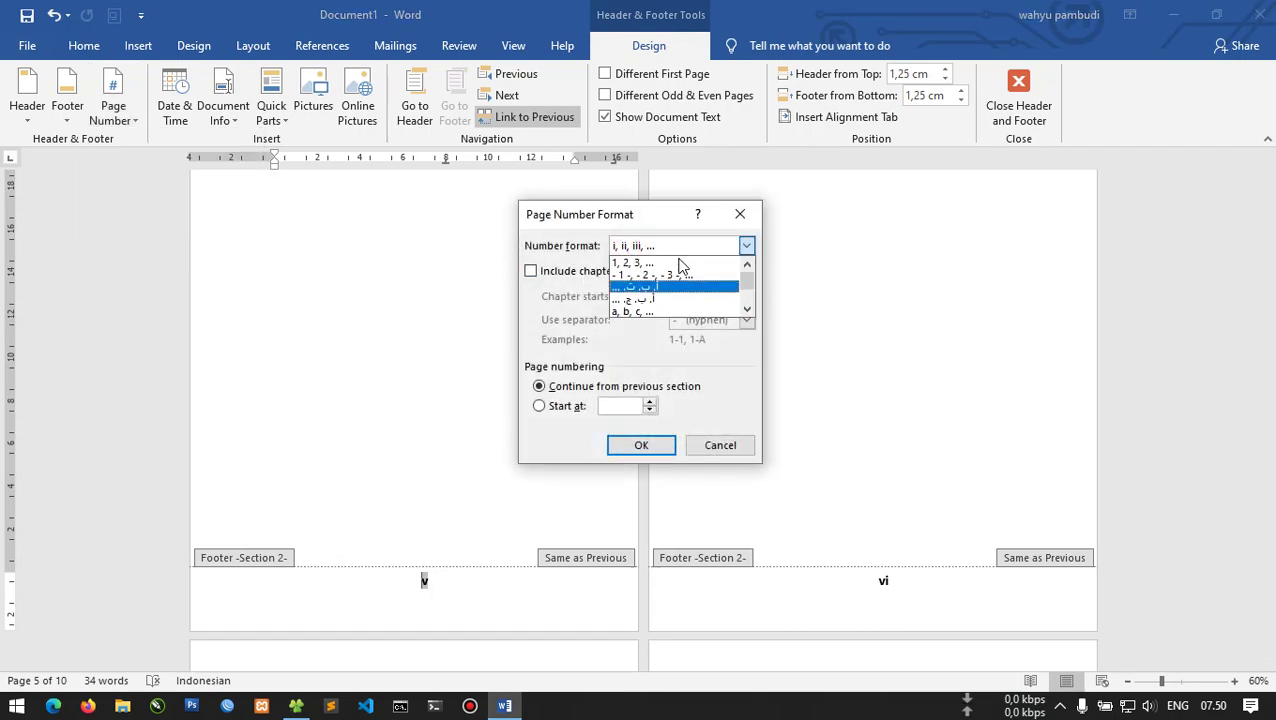
left_click(680, 263)
left_click(669, 247)
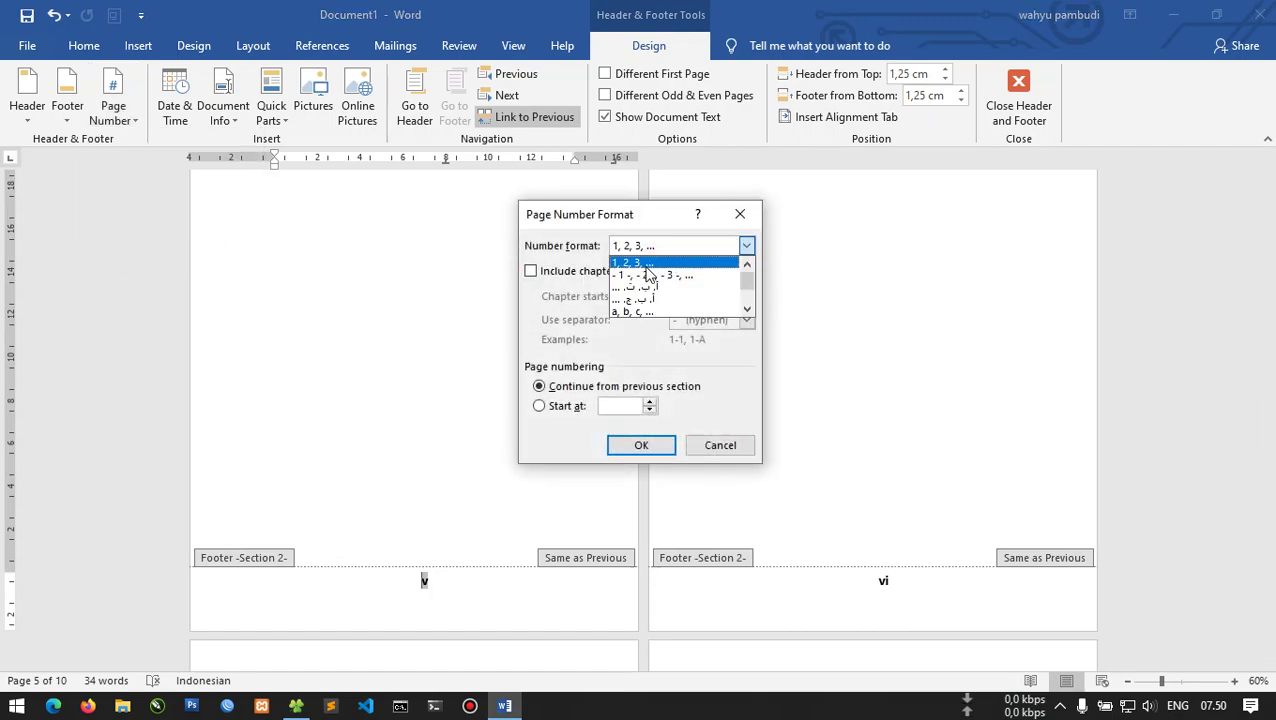
left_click(646, 264)
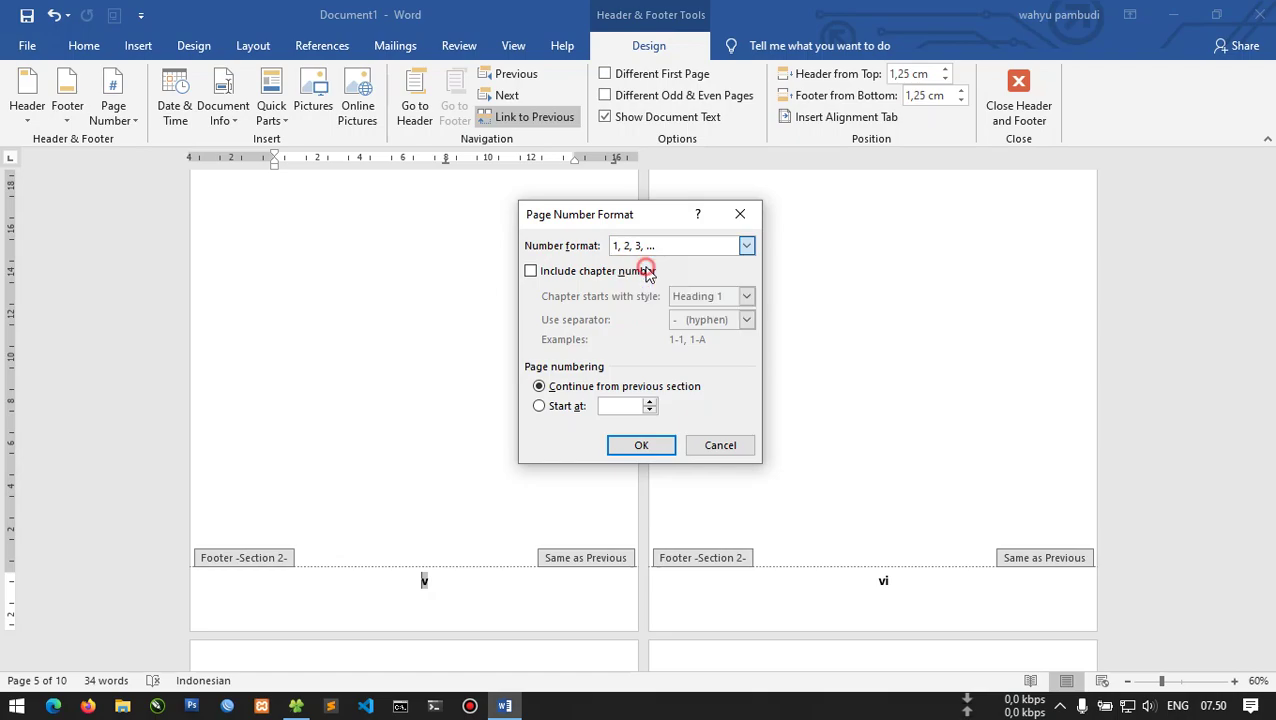
left_click(568, 406)
left_click(650, 445)
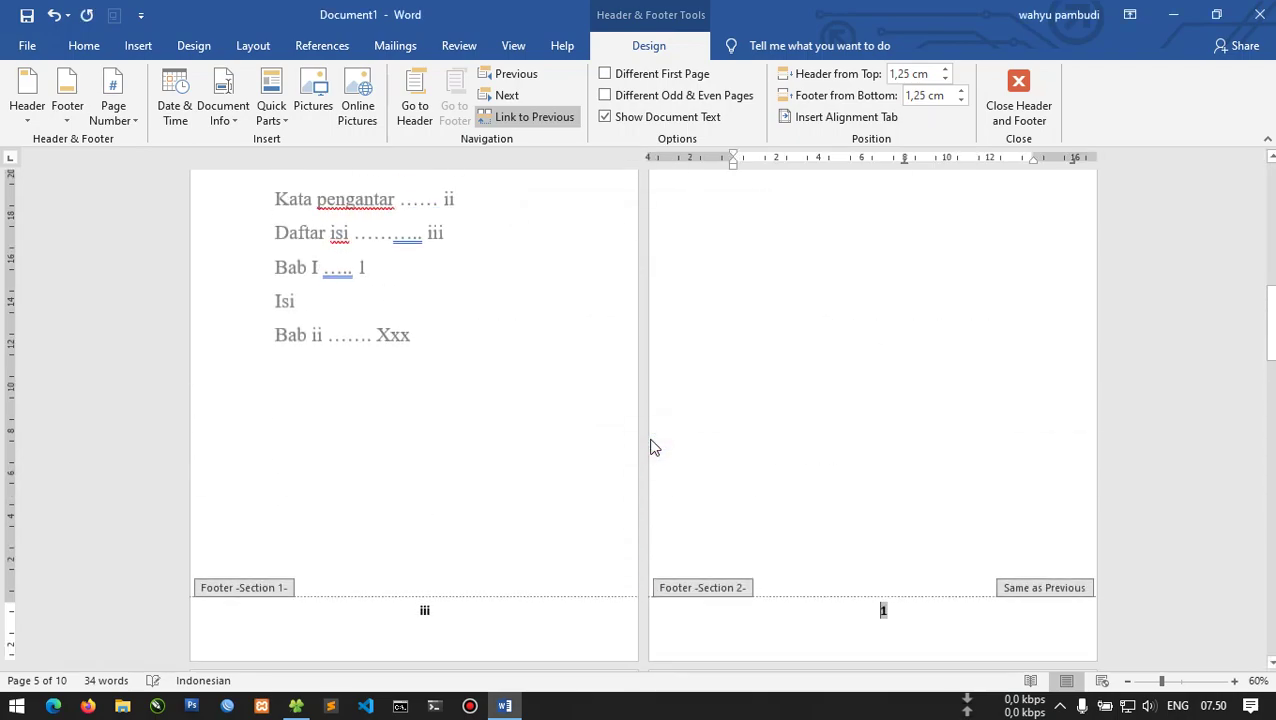
scroll(650, 445, "down", 3)
Close footer editing and delete the blank line so BAB I starts at the page top.
scroll(658, 436, "down", 1)
scroll(658, 436, "up", 1)
double_click(948, 267)
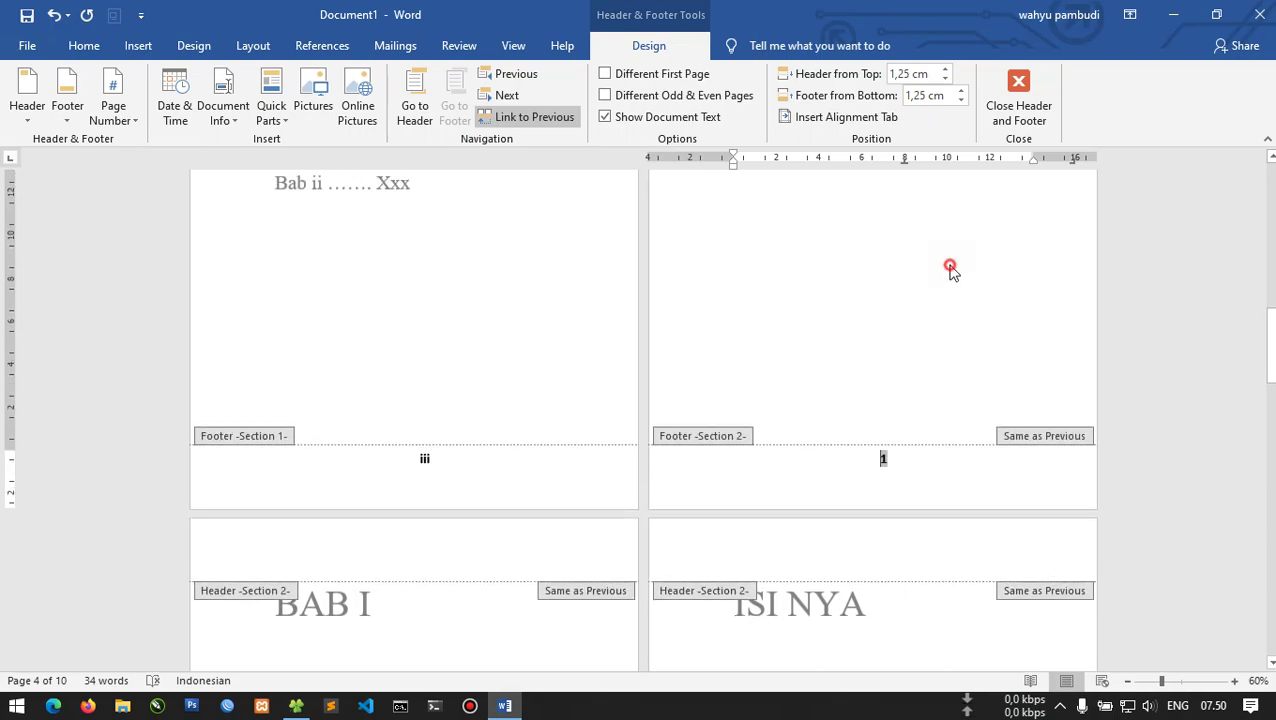
key("Delete")
key("Delete")
Check the page 3 footer's number, then return to the body.
scroll(928, 285, "down", 4)
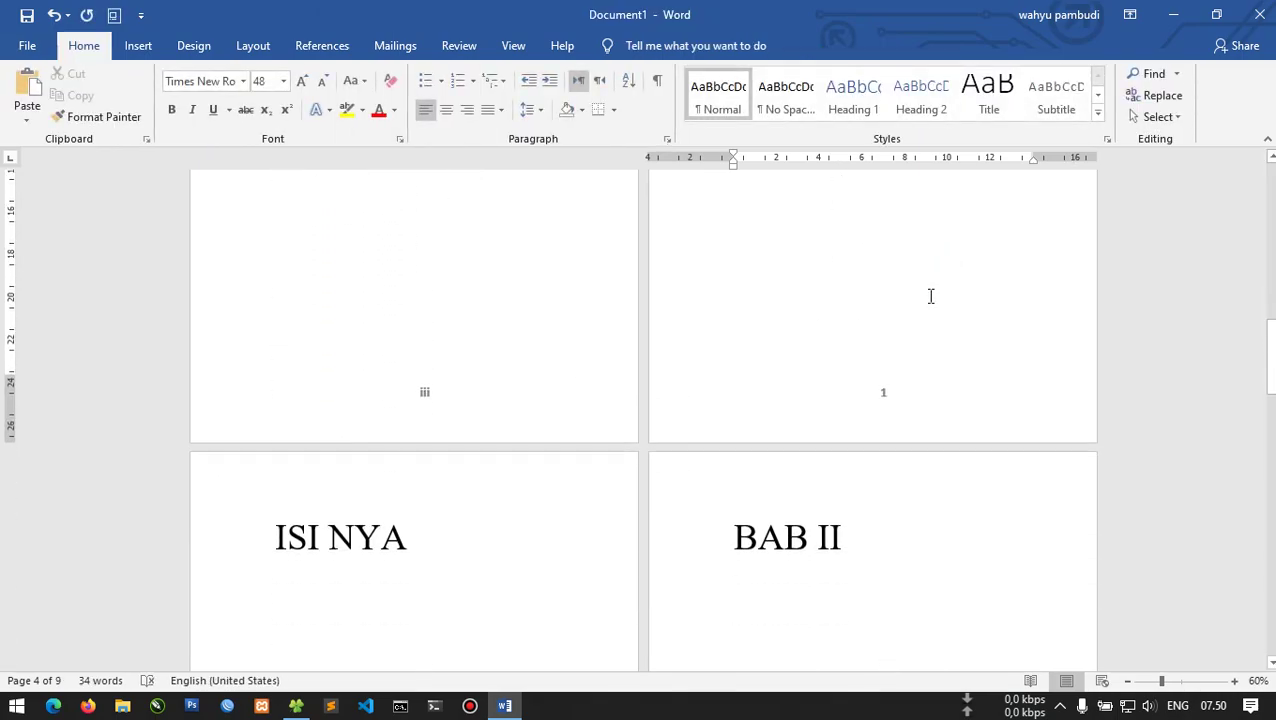
double_click(480, 400)
scroll(459, 398, "up", 1)
scroll(457, 392, "up", 5)
scroll(423, 385, "up", 4)
scroll(578, 302, "down", 2)
scroll(578, 302, "down", 4)
scroll(578, 302, "down", 4)
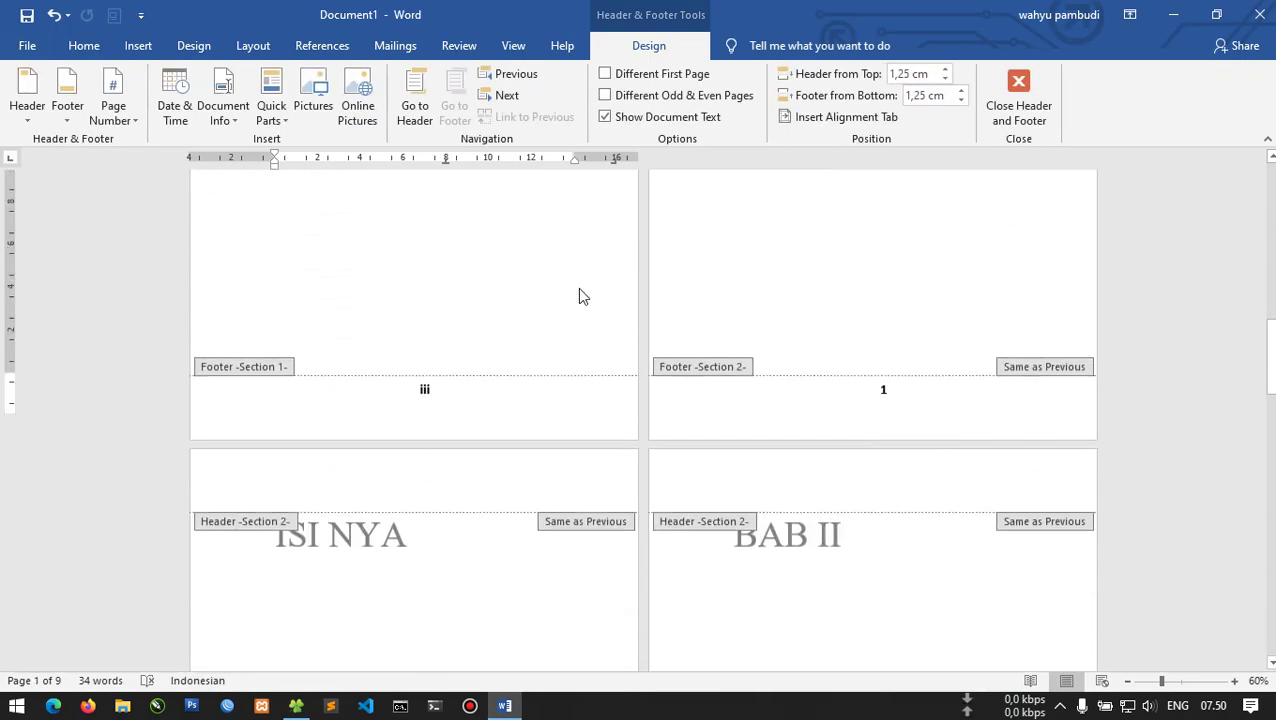
scroll(897, 338, "down", 1)
scroll(874, 322, "up", 3)
double_click(871, 313)
Verify the page 4 footer continues the Arabic numbering, then close it.
scroll(871, 313, "up", 2)
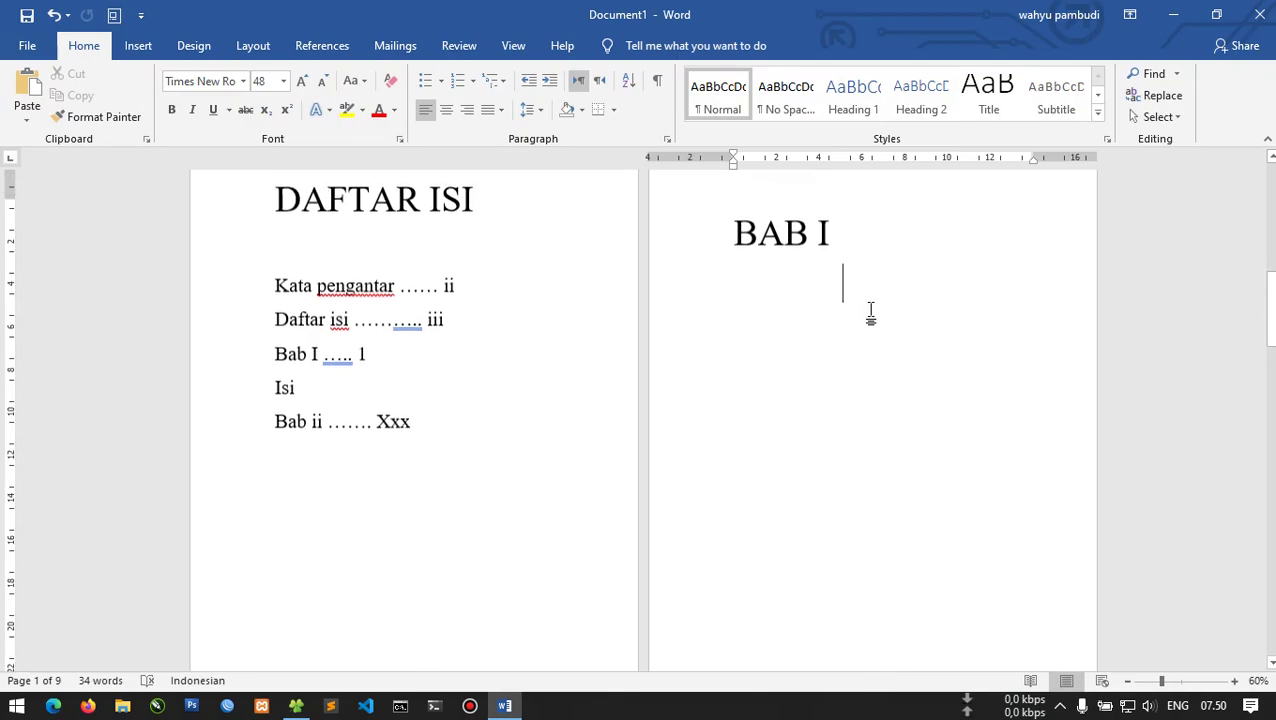
scroll(748, 259, "down", 7)
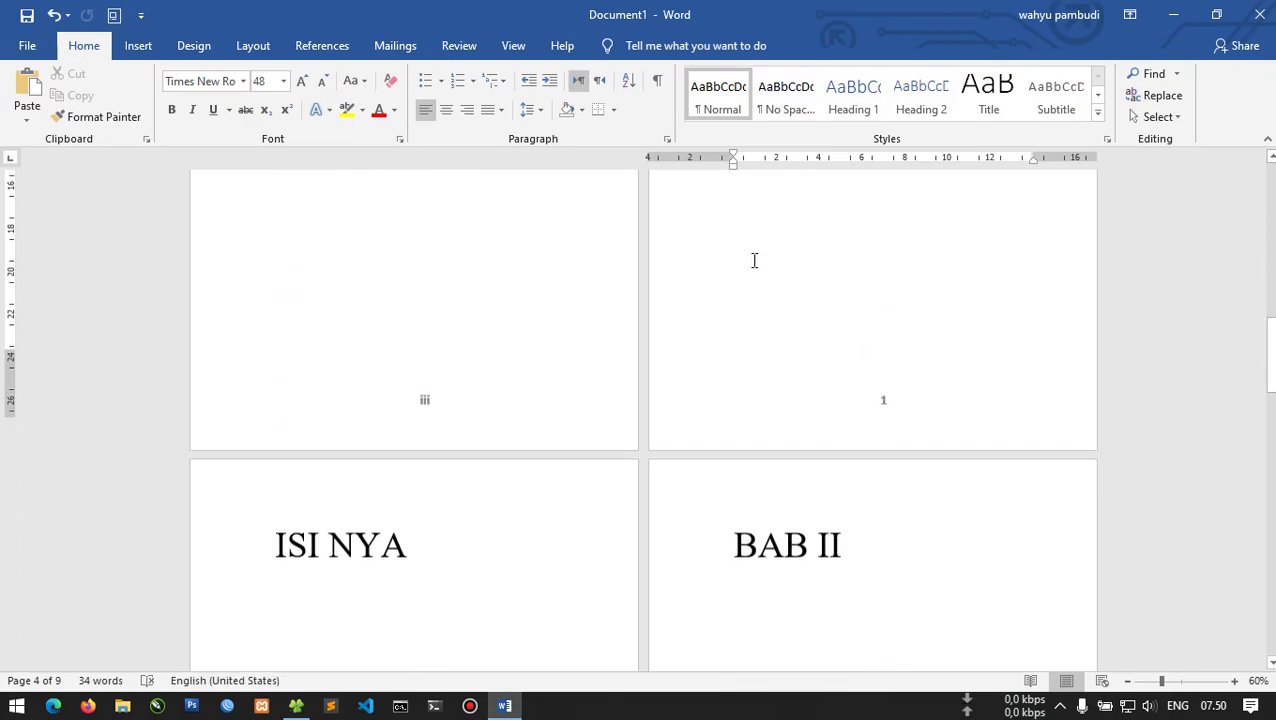
scroll(800, 280, "down", 2)
left_click(866, 298)
double_click(866, 298)
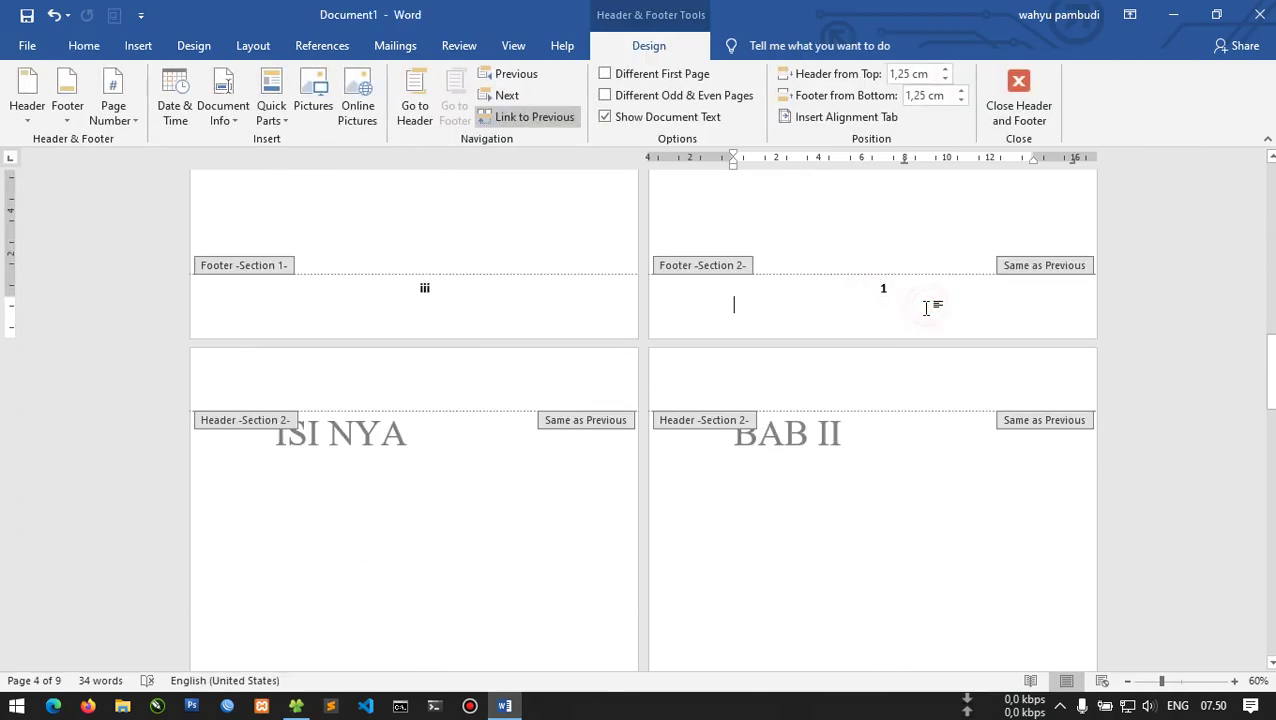
scroll(925, 304, "down", 1)
scroll(930, 310, "down", 6)
scroll(931, 307, "down", 3)
scroll(934, 302, "down", 2)
scroll(937, 308, "down", 3)
scroll(934, 316, "down", 3)
scroll(937, 305, "down", 3)
double_click(1003, 441)
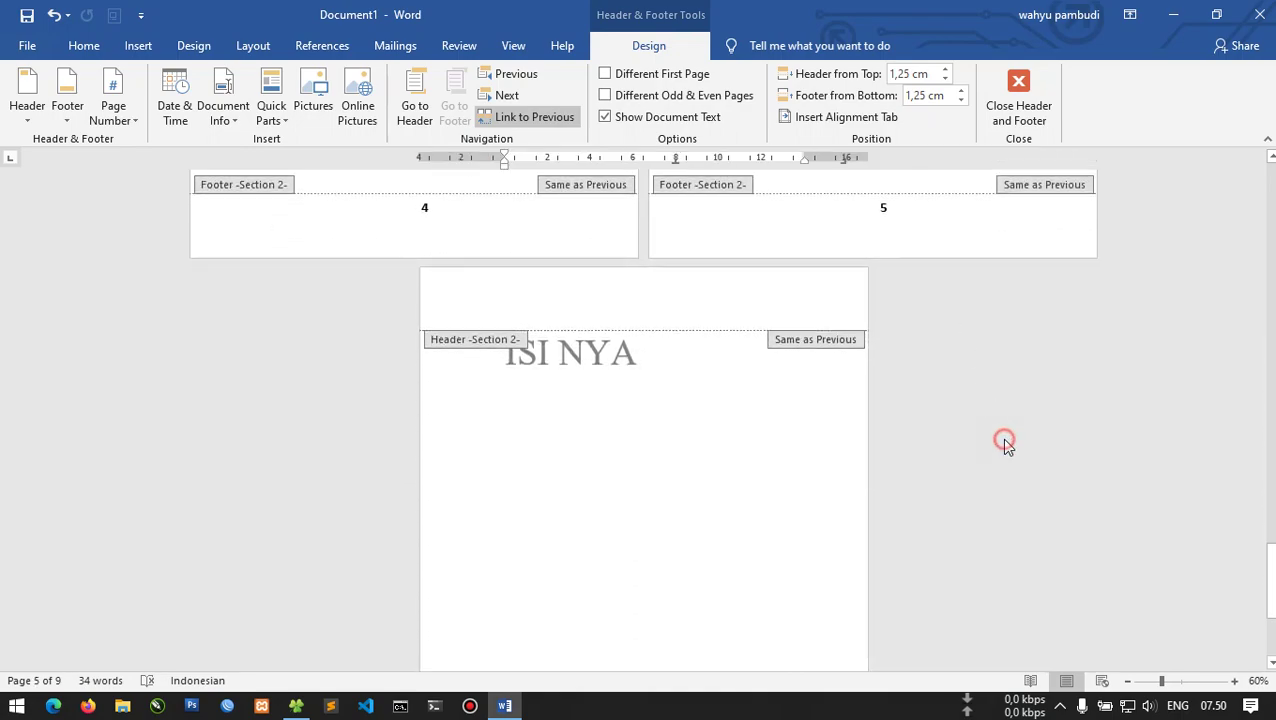
Go back to DAFTAR ISI and put the caret after the last typed contents line.
scroll(1005, 440, "up", 4)
scroll(1004, 440, "up", 3)
scroll(1003, 441, "up", 3)
scroll(1003, 440, "up", 3)
scroll(1002, 434, "up", 3)
scroll(1002, 432, "up", 3)
scroll(515, 464, "up", 1)
left_click(515, 464)
scroll(490, 510, "down", 1)
scroll(514, 487, "down", 1)
left_click(514, 487)
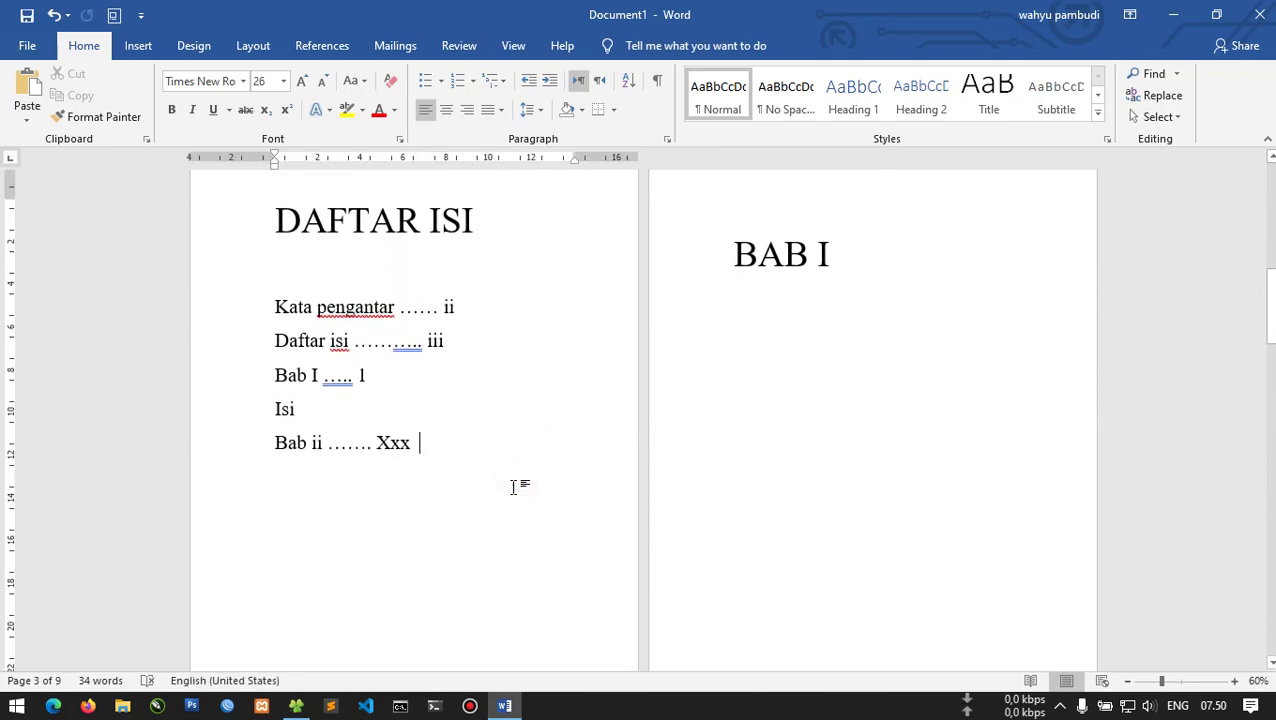
Delete the manually typed contents lines under DAFTAR ISI.
left_click(668, 202)
left_click(710, 215)
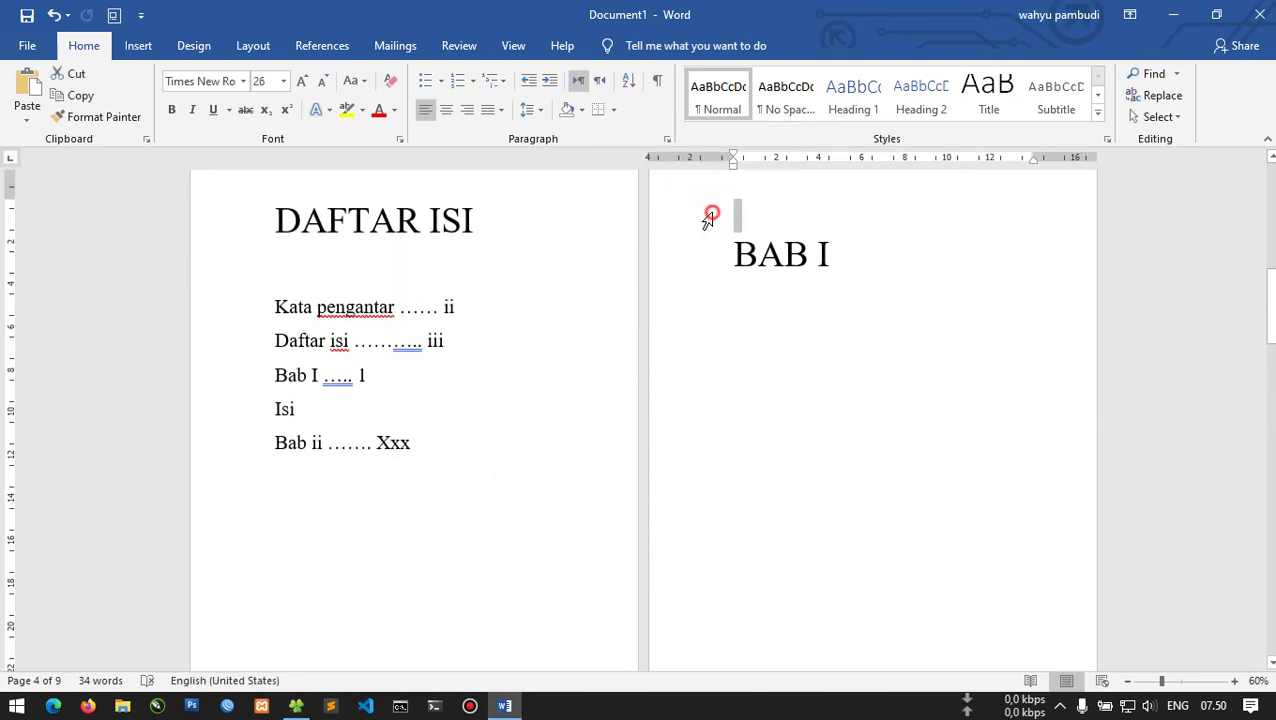
left_click(432, 440)
left_click(190, 285, "shift")
key("Delete")
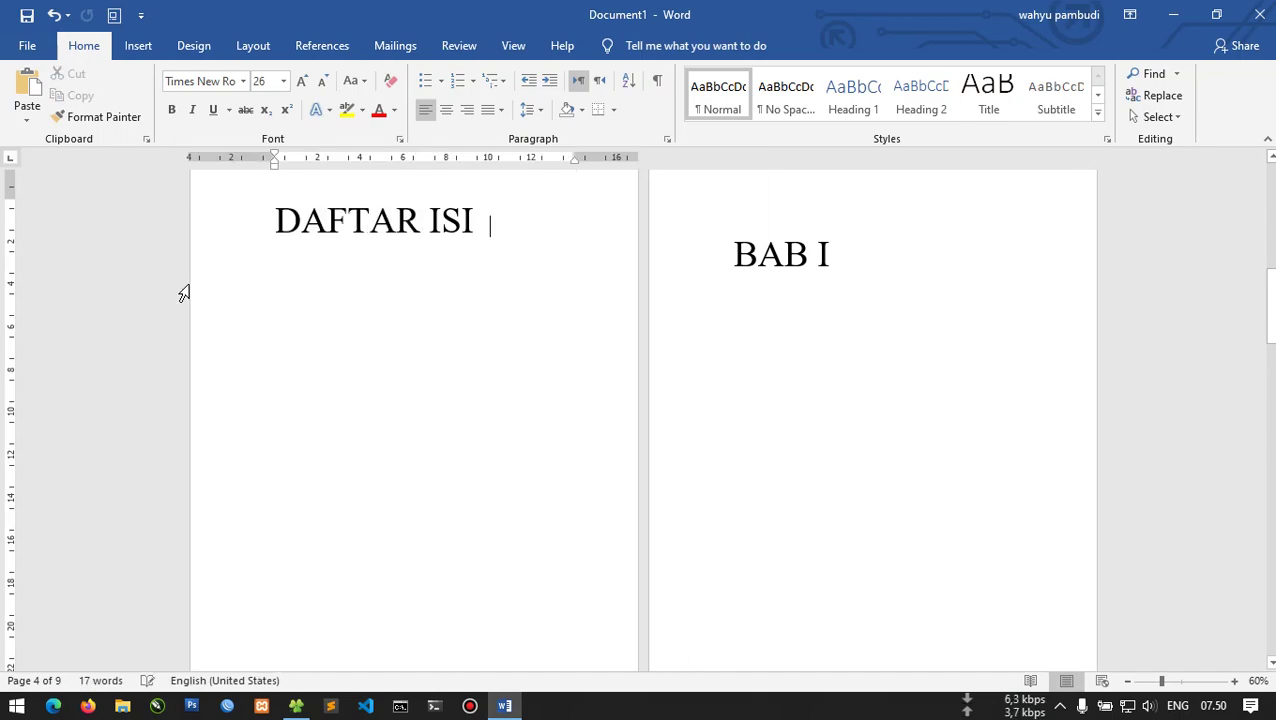
Apply Heading 1 to all titles, set size 20, then increase the font size three steps.
scroll(527, 265, "up", 3)
scroll(527, 265, "up", 4)
scroll(527, 265, "up", 4)
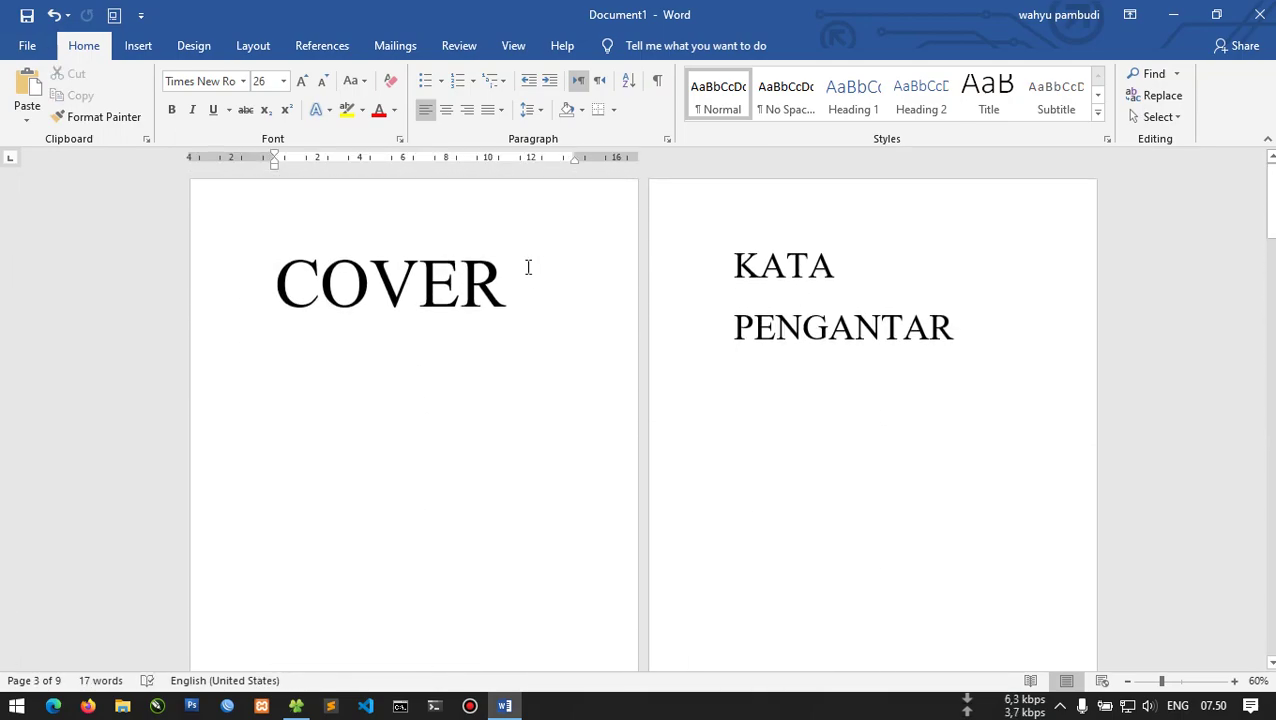
left_click(745, 270)
key("ctrl+a")
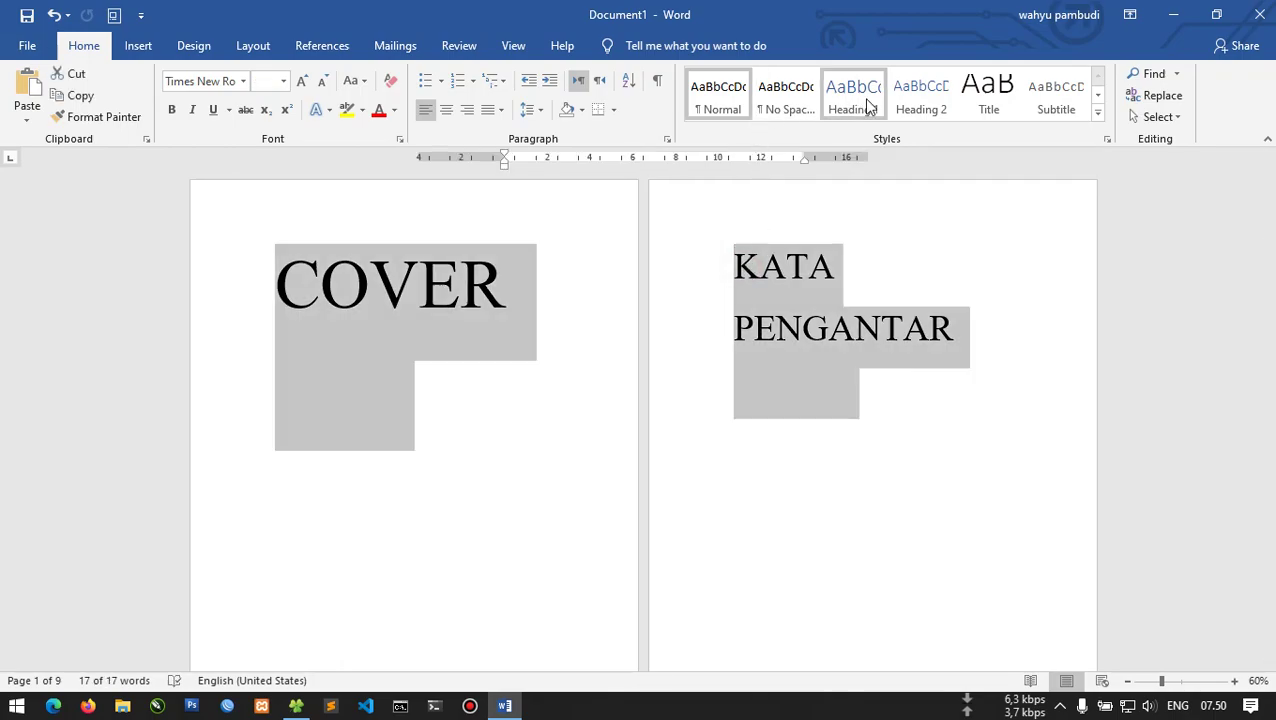
left_click(866, 108)
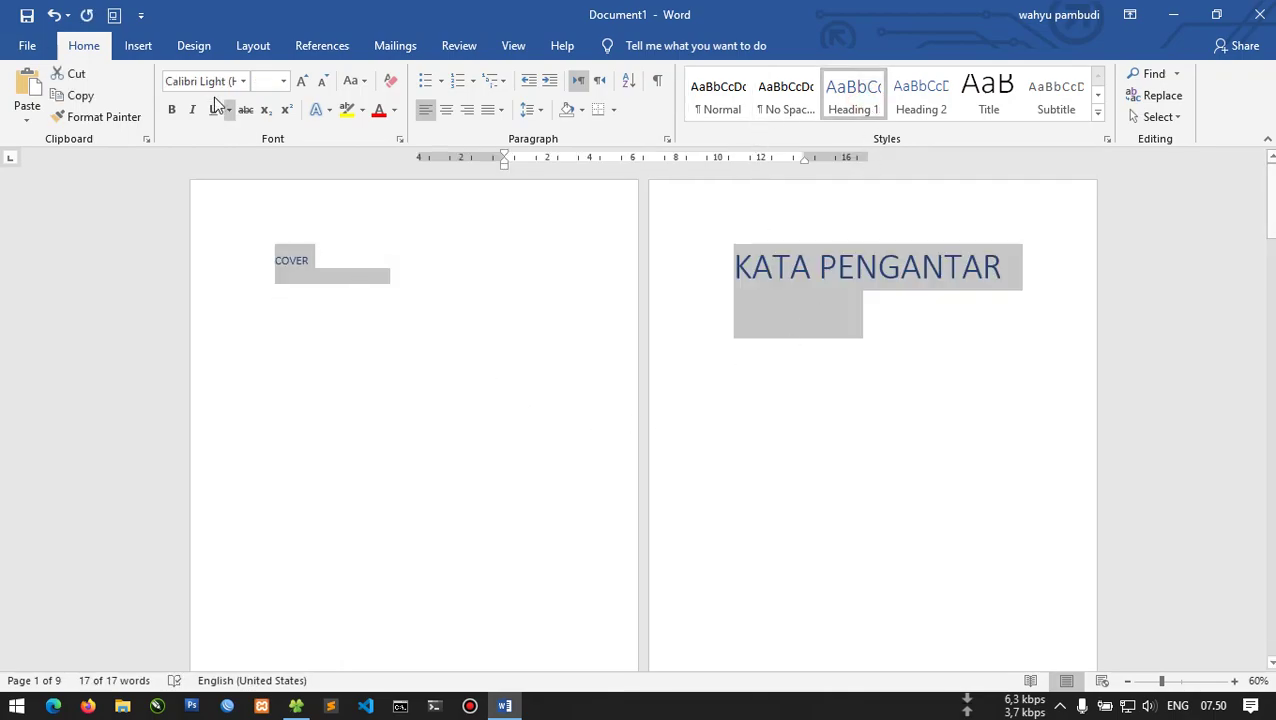
type("20")
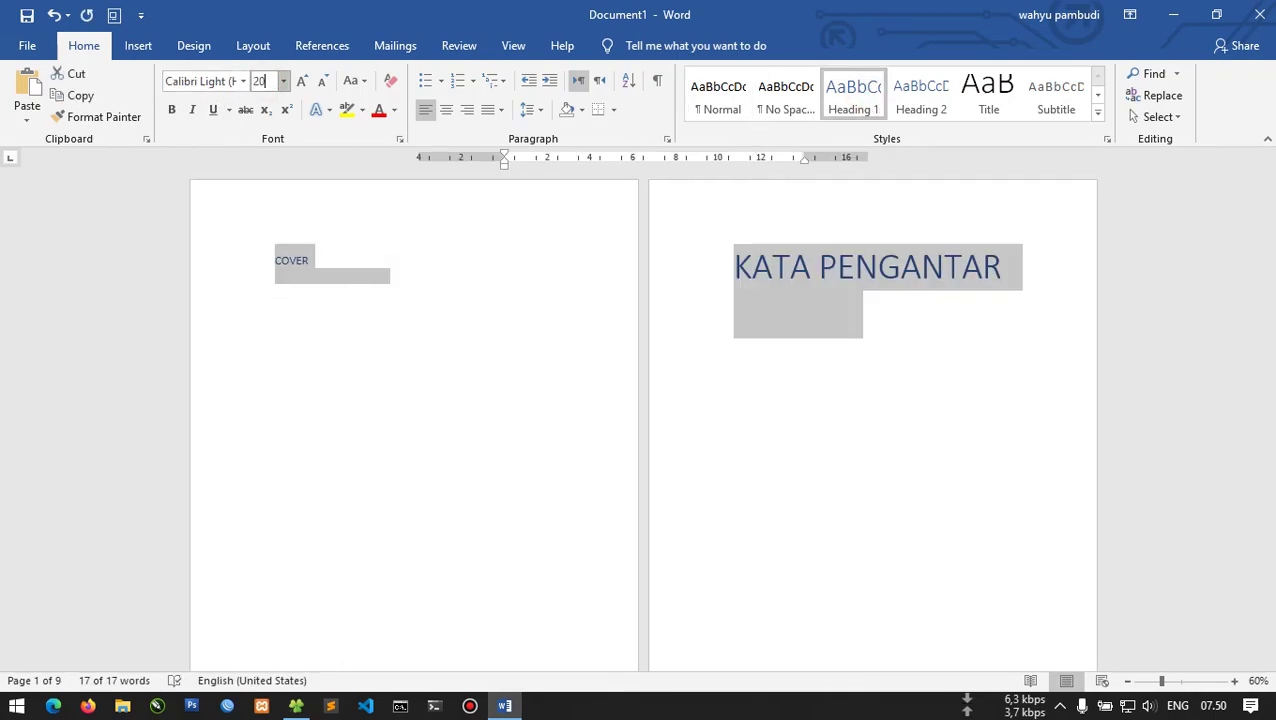
key("Return")
left_click(303, 80)
left_click(303, 80)
left_click(303, 80)
left_click(303, 80)
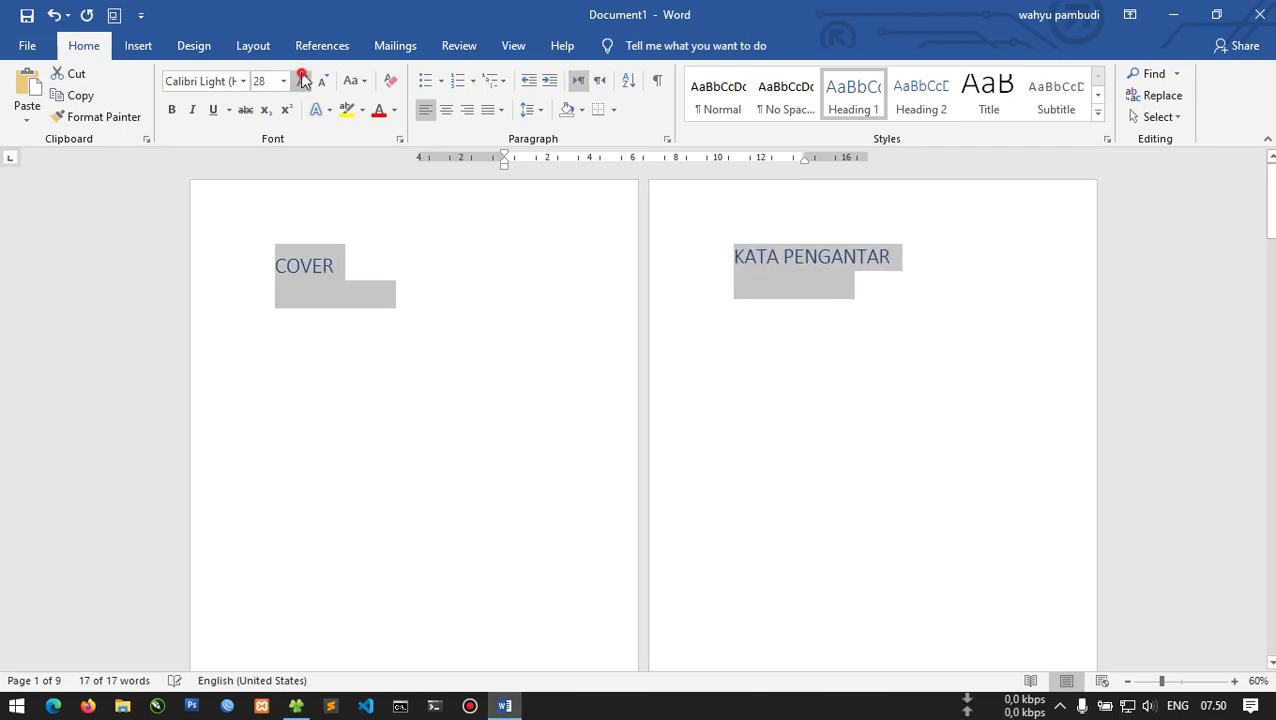
left_click(303, 80)
left_click(303, 80)
Remove the empty line above BAB I.
left_click(368, 320)
scroll(400, 320, "down", 3)
scroll(410, 350, "down", 5)
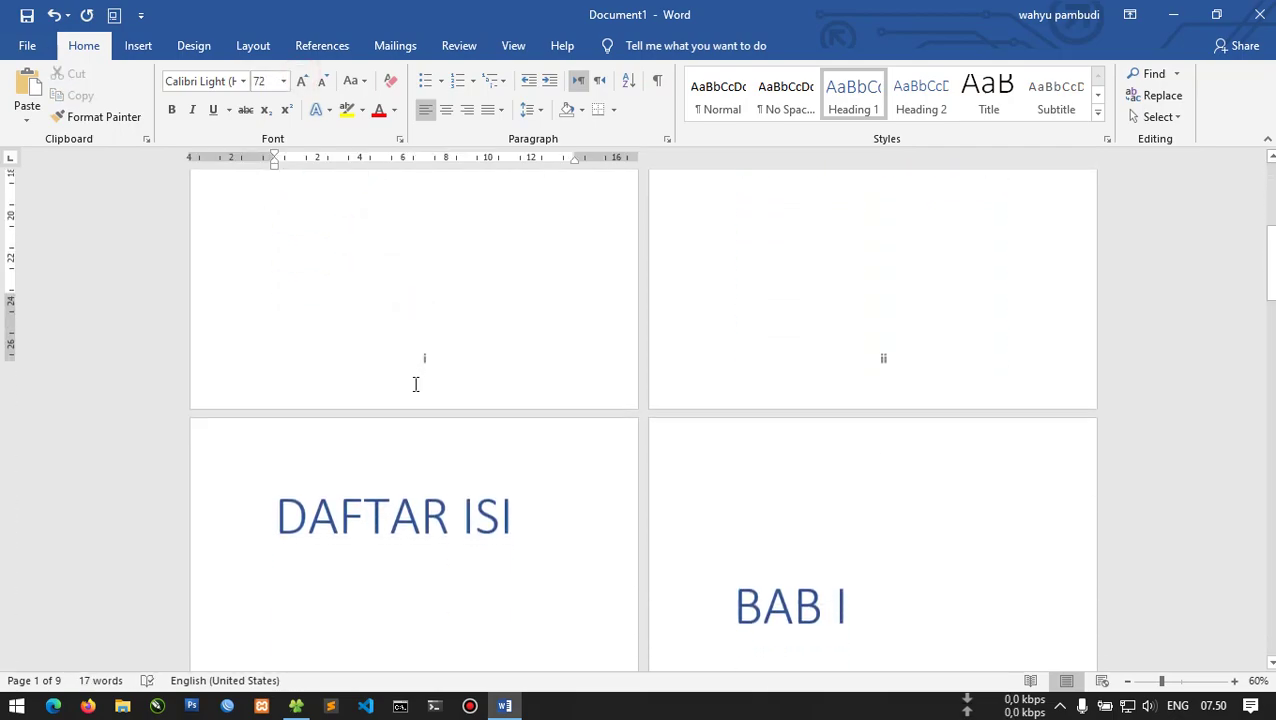
scroll(416, 379, "down", 2)
left_click(476, 500)
left_click(788, 330)
key("Delete")
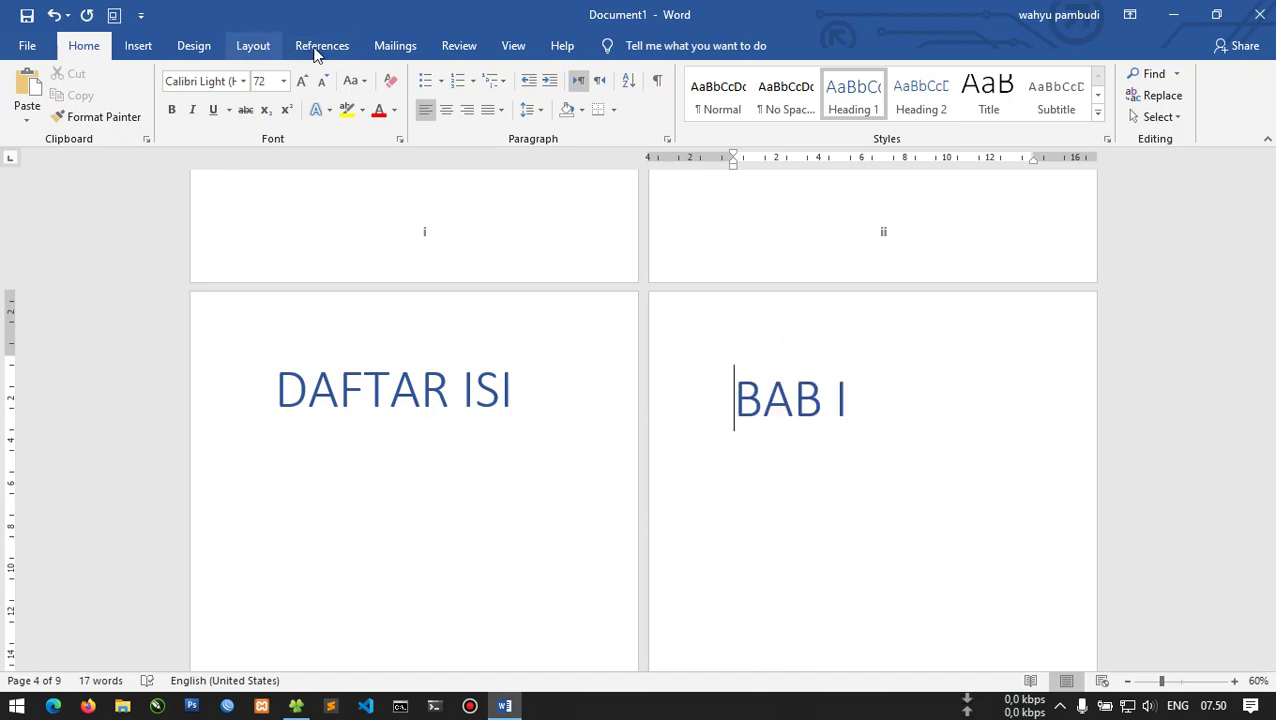
Turn on the Navigation Pane to show the document headings.
left_click(510, 45)
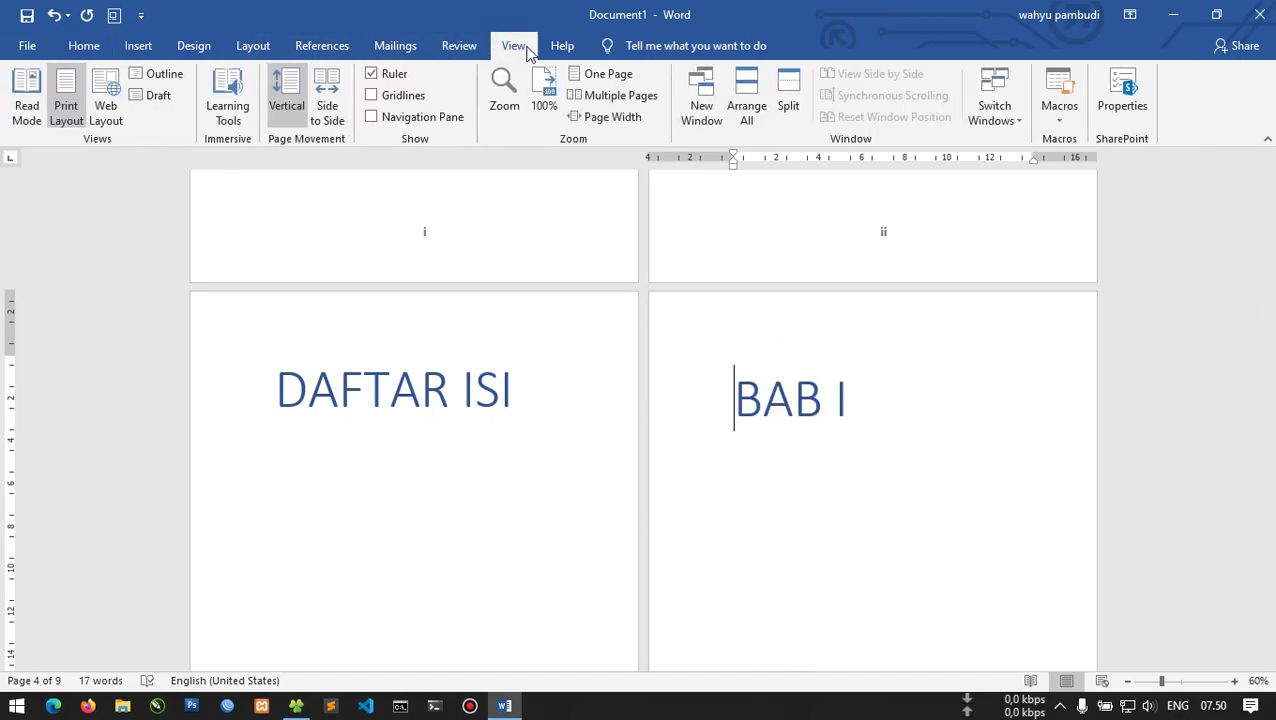
left_click(418, 115)
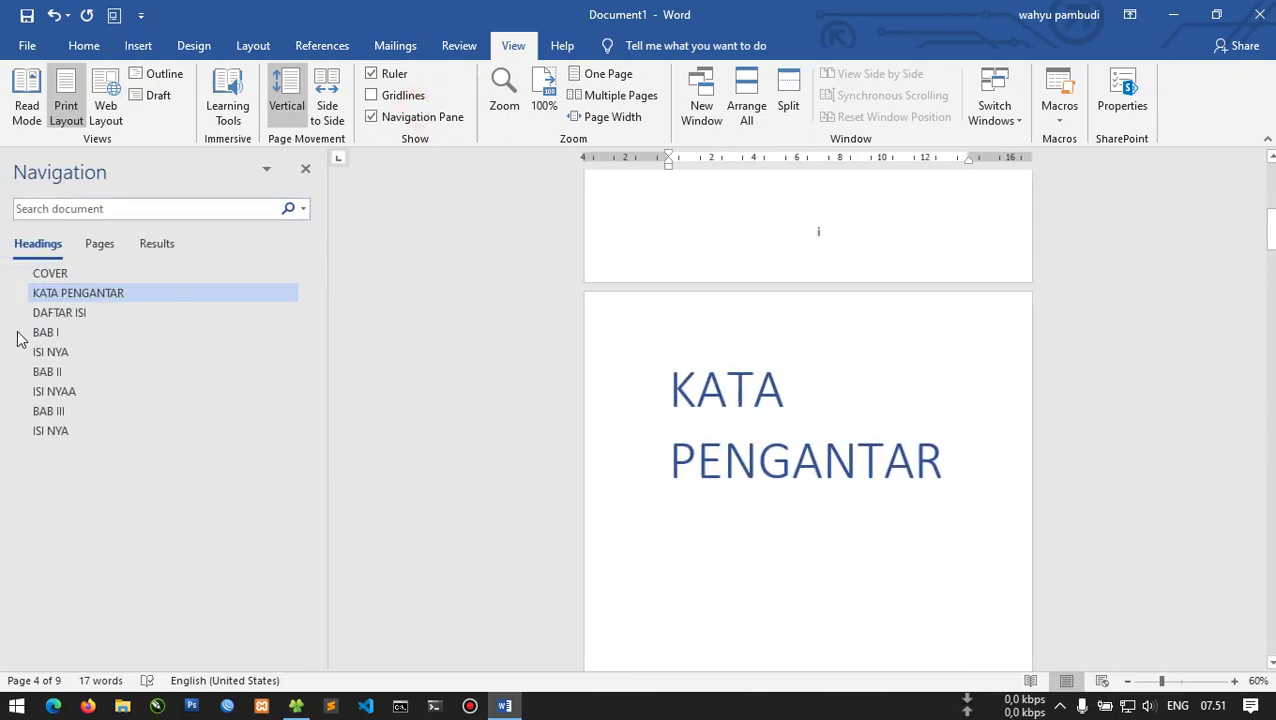
scroll(742, 289, "up", 3)
scroll(744, 316, "up", 5)
scroll(740, 300, "down", 3)
scroll(718, 275, "down", 3)
scroll(724, 262, "down", 3)
scroll(726, 262, "down", 3)
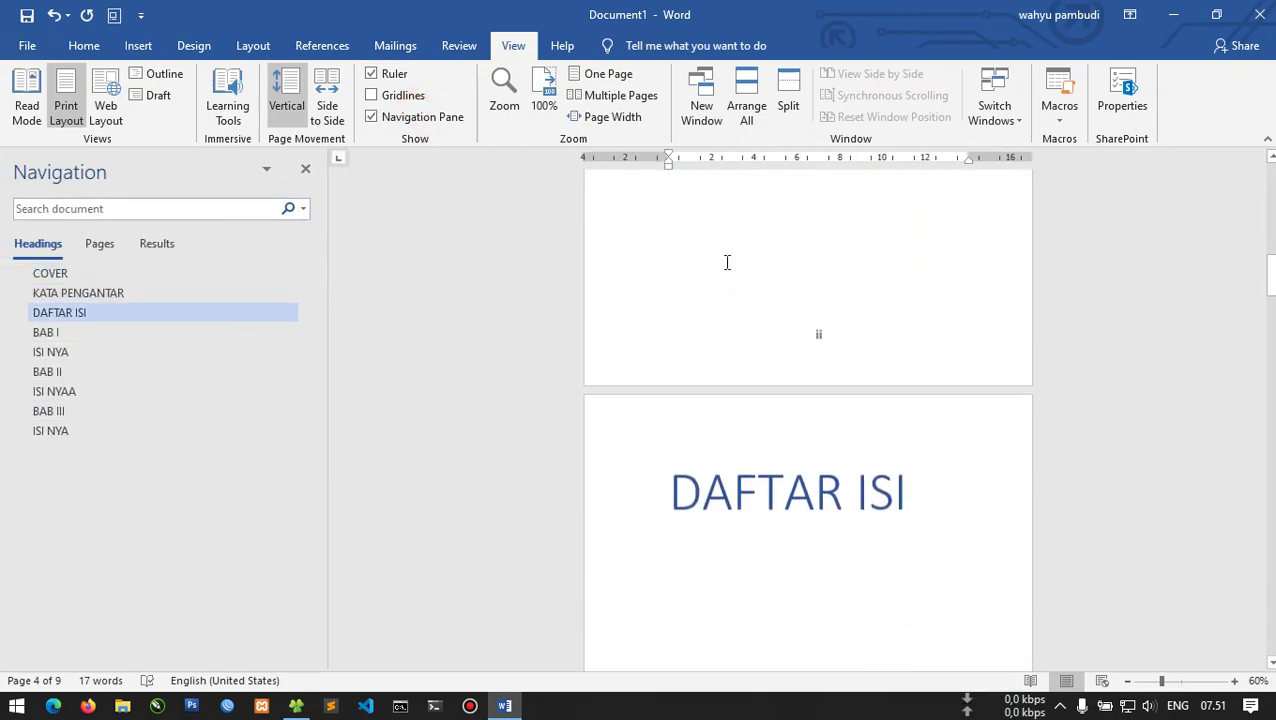
scroll(745, 340, "down", 3)
Add an empty non-heading line below the DAFTAR ISI heading.
left_click(761, 406)
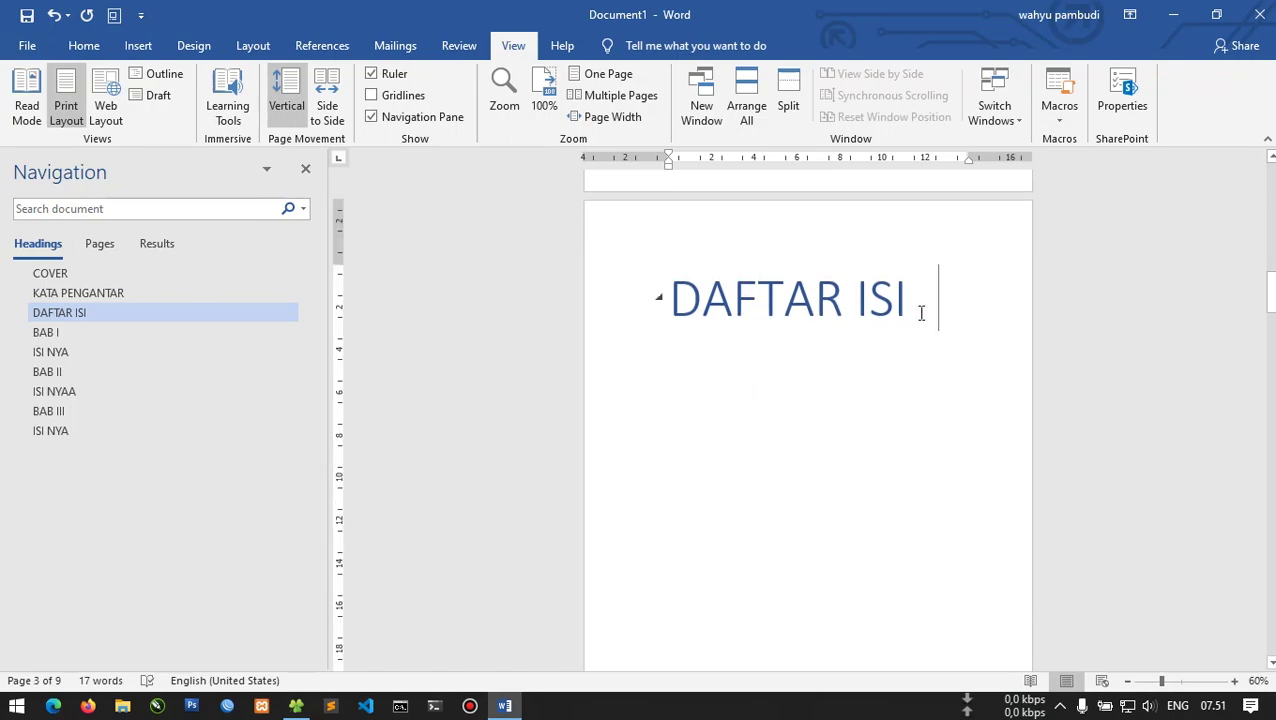
key("Return")
key("BackSpace")
key("Down")
key("Up")
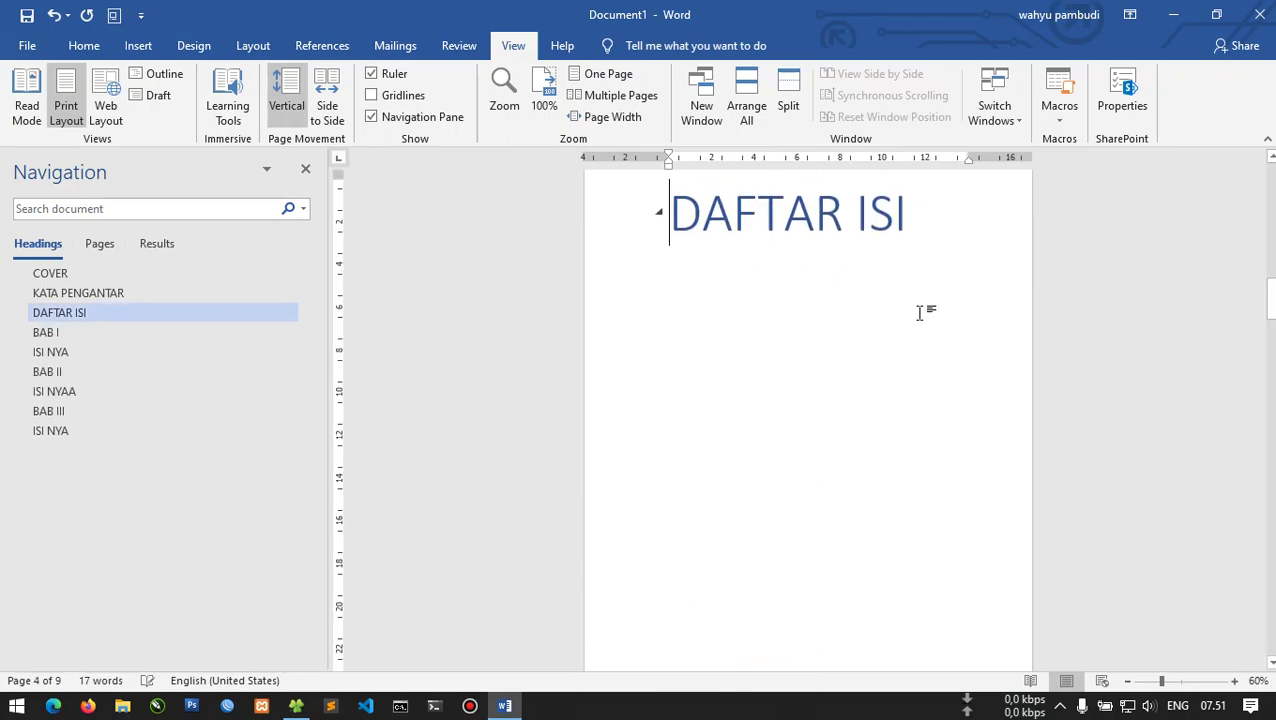
left_click(1007, 363)
left_click(84, 45)
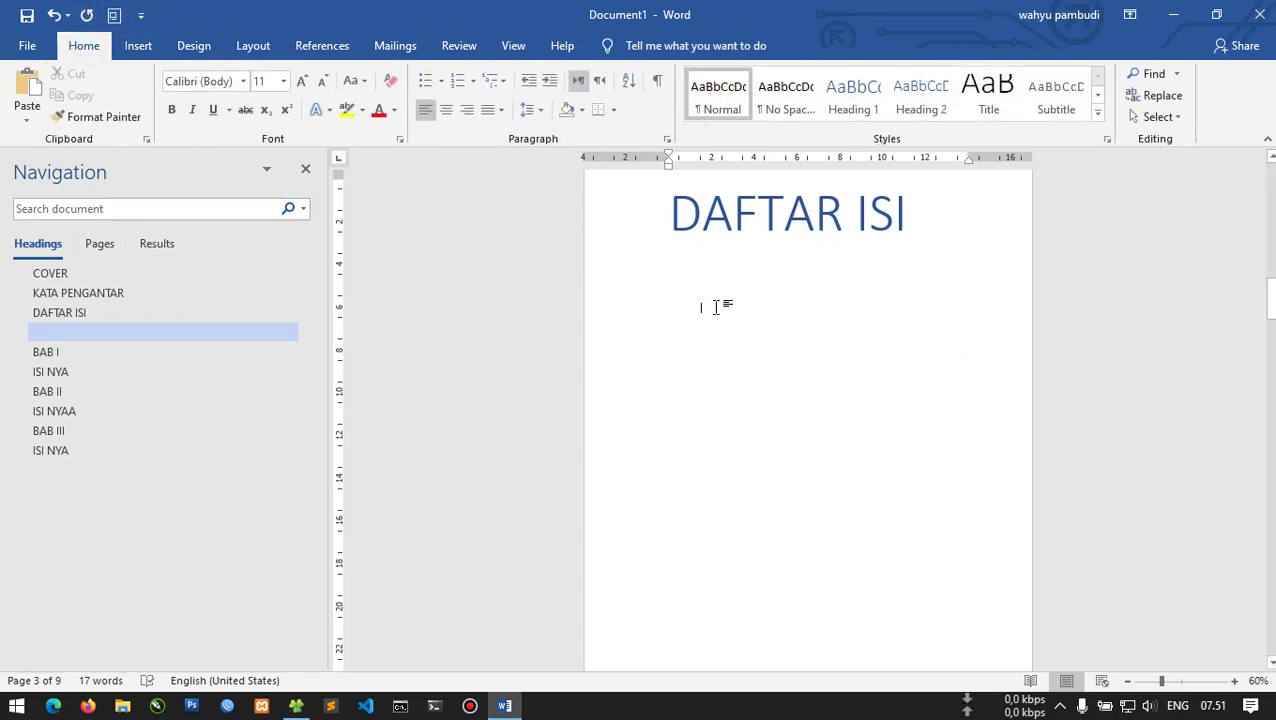
key("BackSpace")
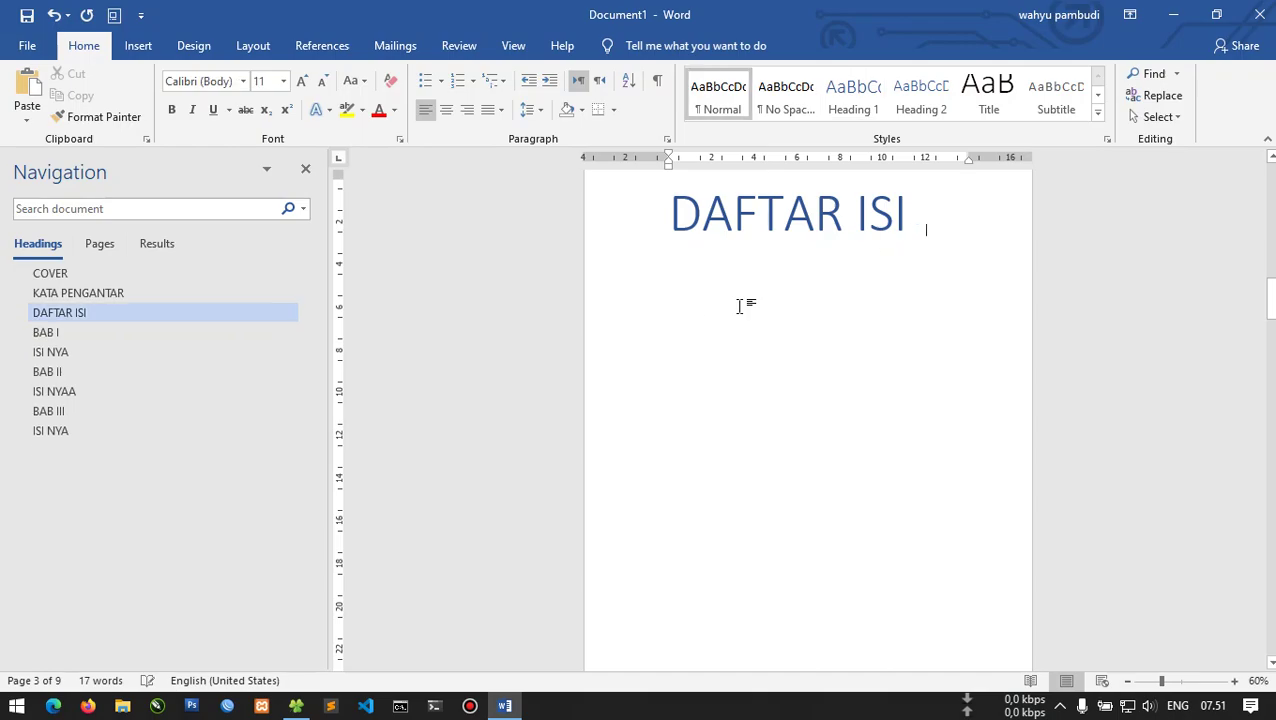
key("Down")
key("Up")
key("Return")
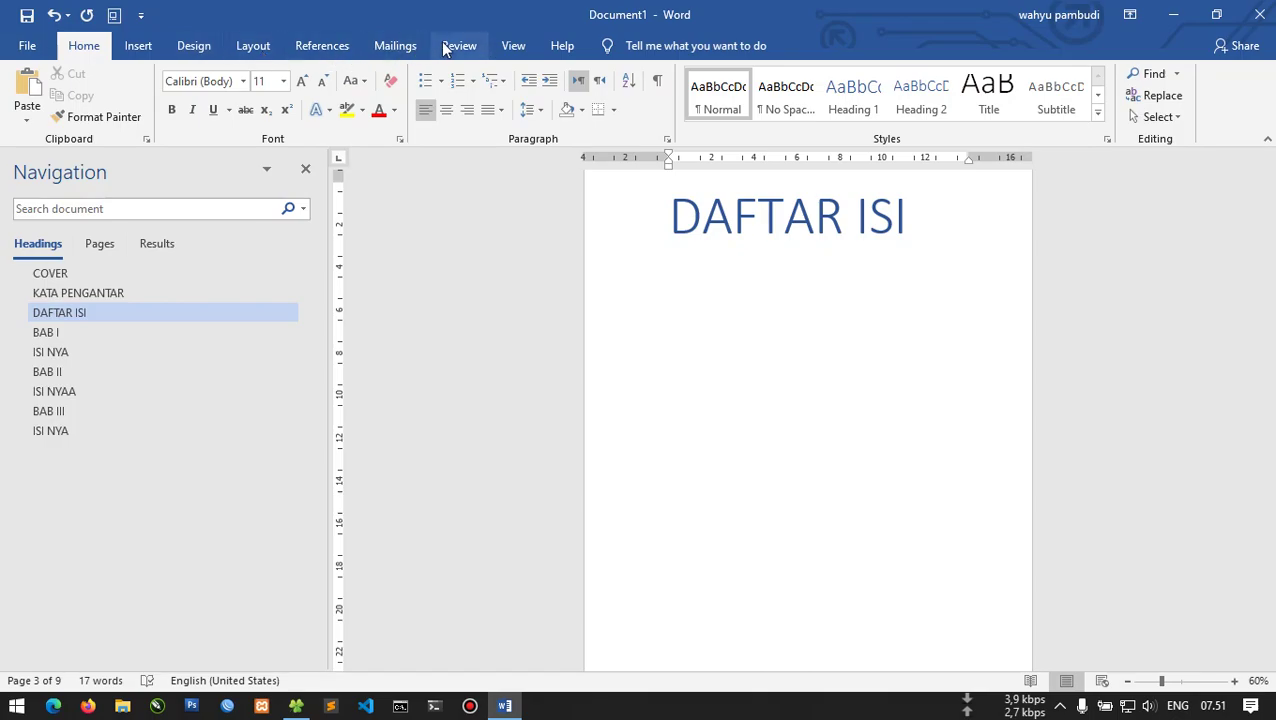
left_click(321, 45)
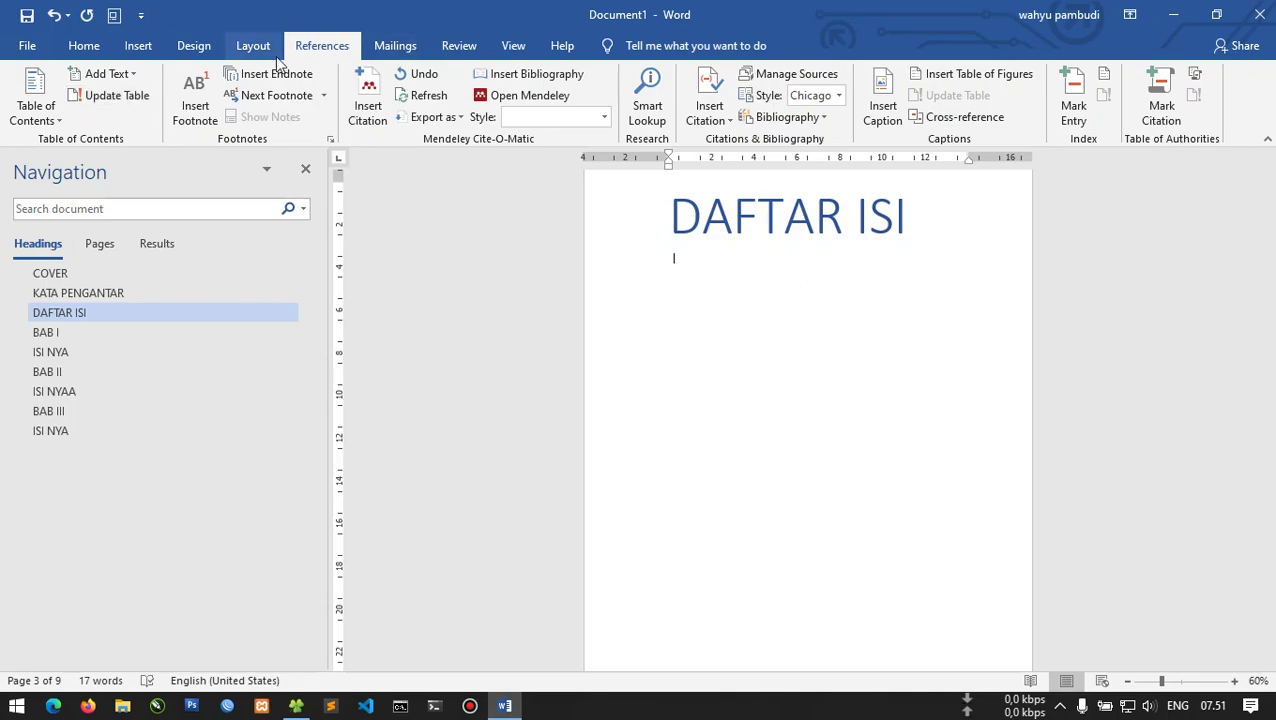
Insert Automatic Table 1 under DAFTAR ISI and open its Update Table dialog.
left_click(36, 108)
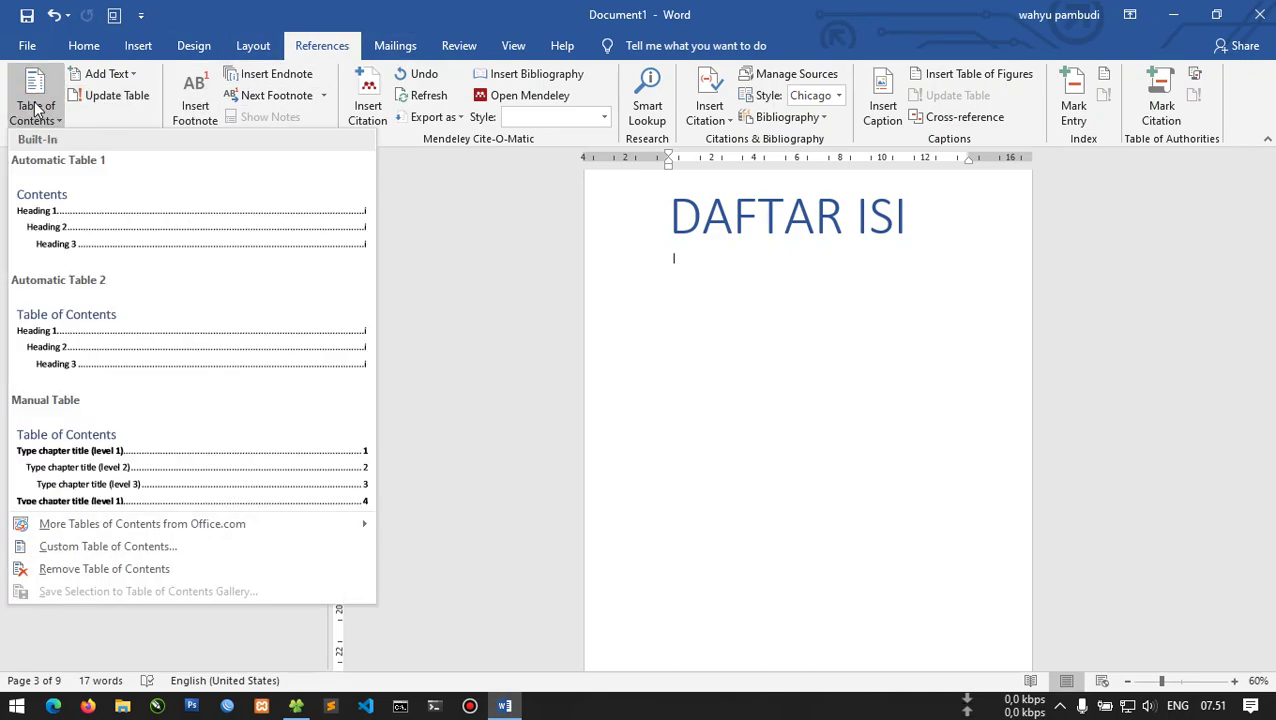
left_click(147, 212)
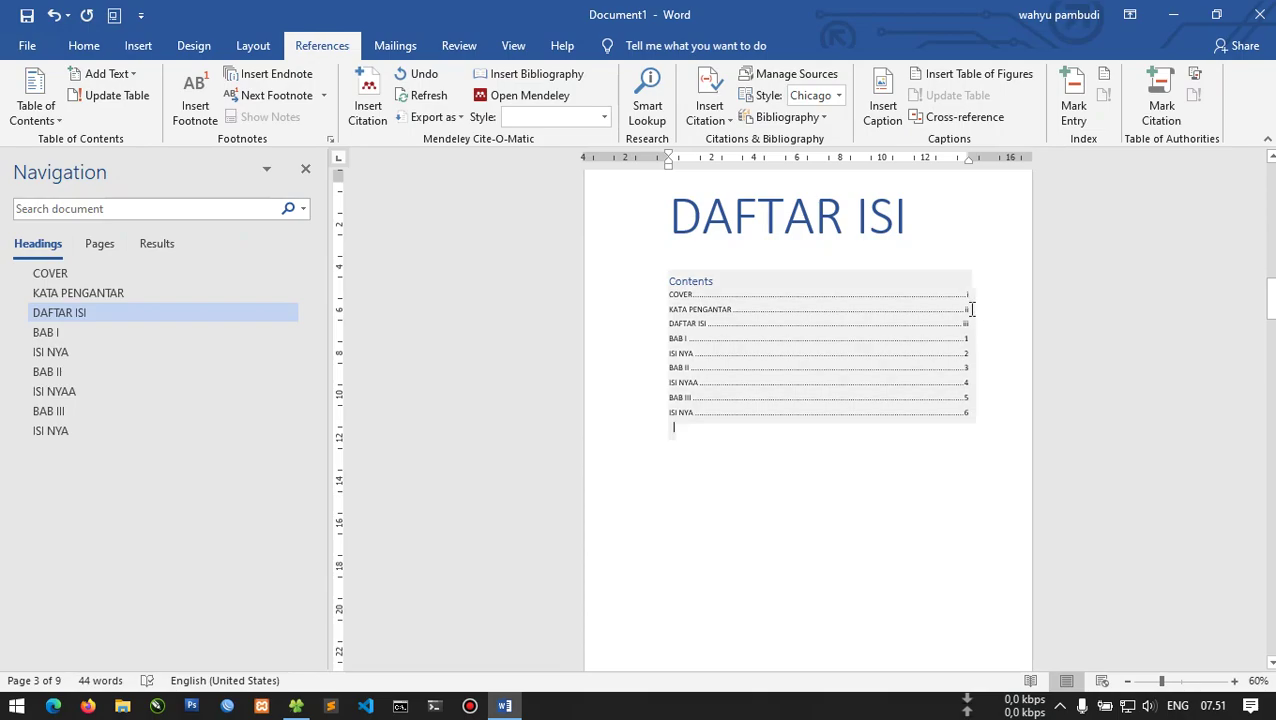
right_click(728, 292)
left_click(675, 278)
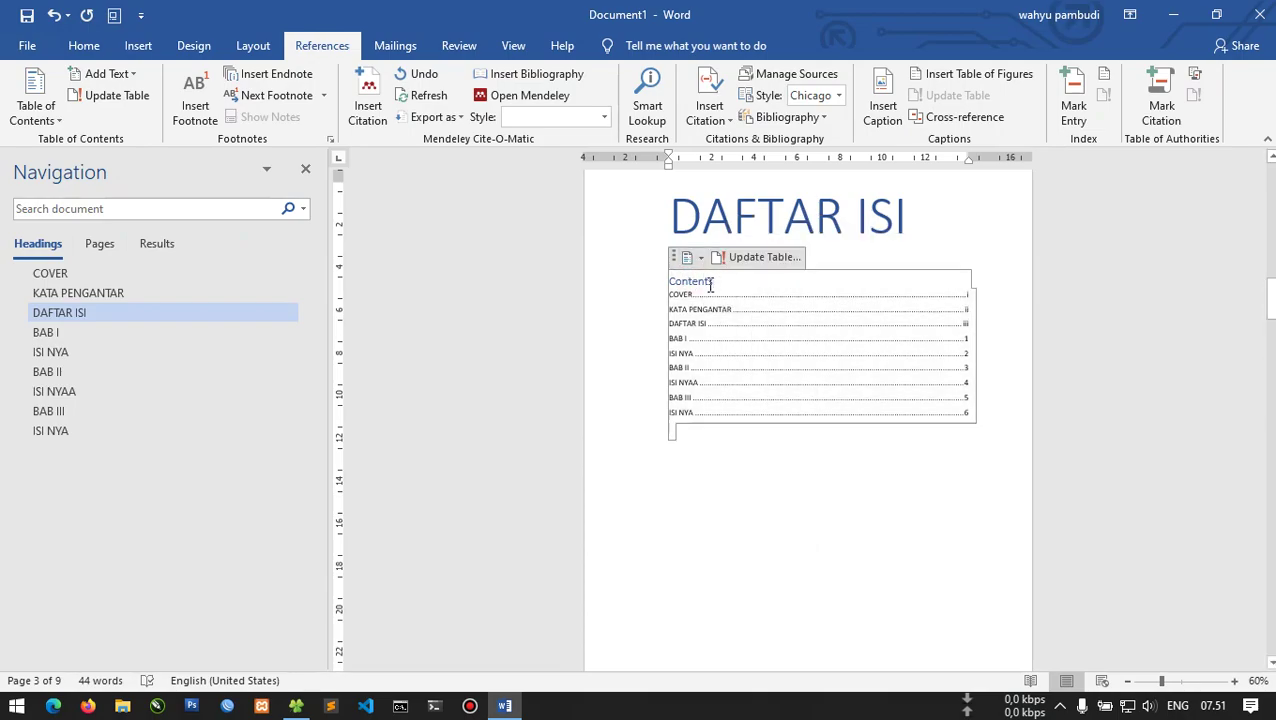
left_click(752, 257)
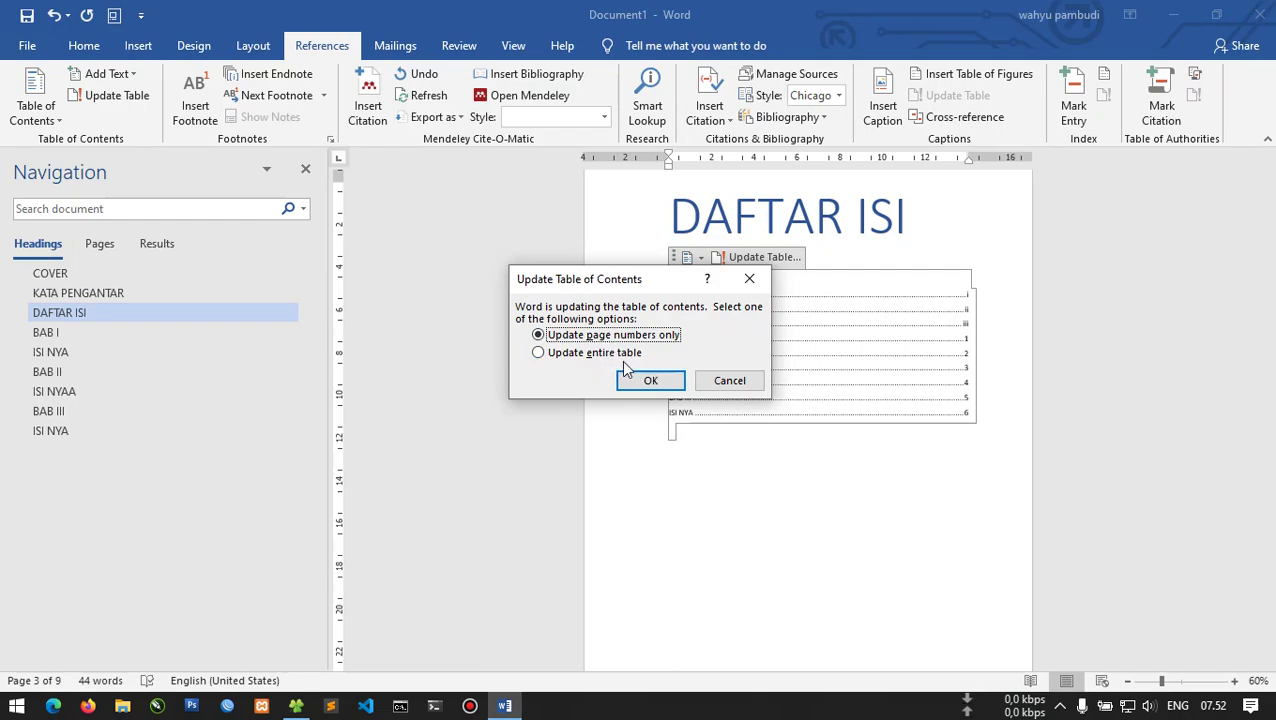
Cancel the contents update and scroll down to the ISI NYA page numbered 2.
left_click(731, 380)
left_click(66, 47)
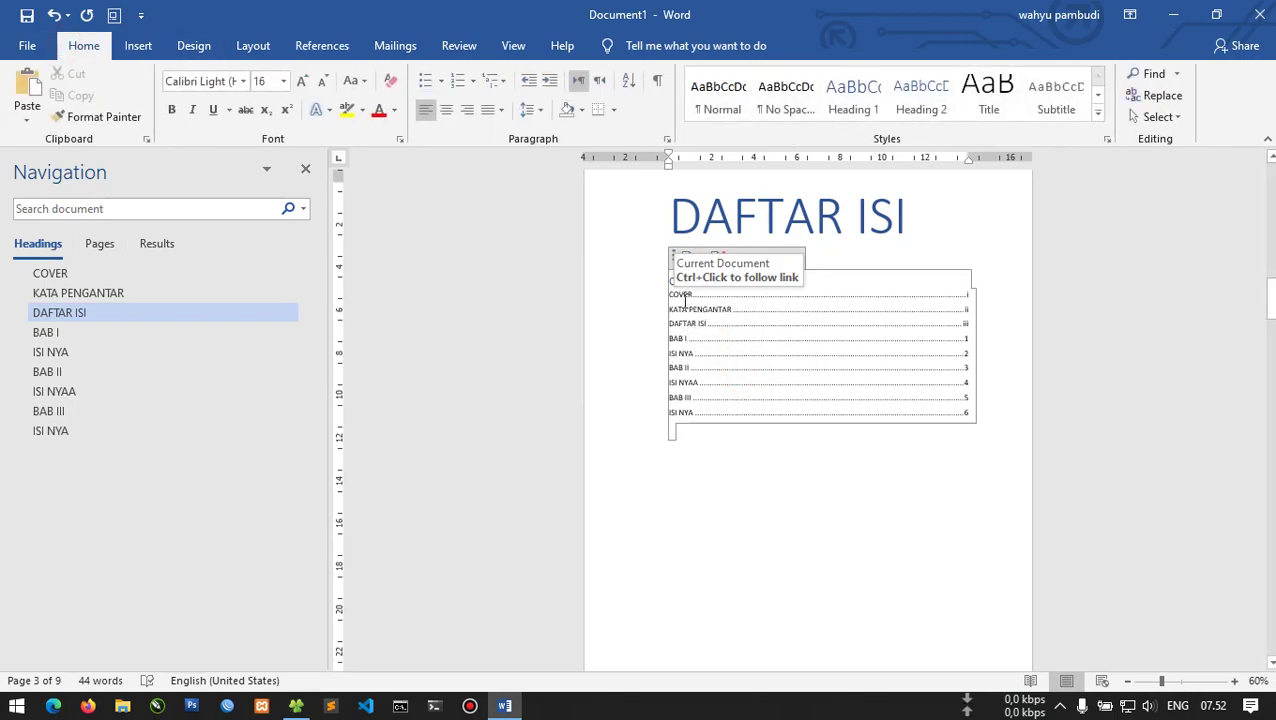
left_click(670, 352)
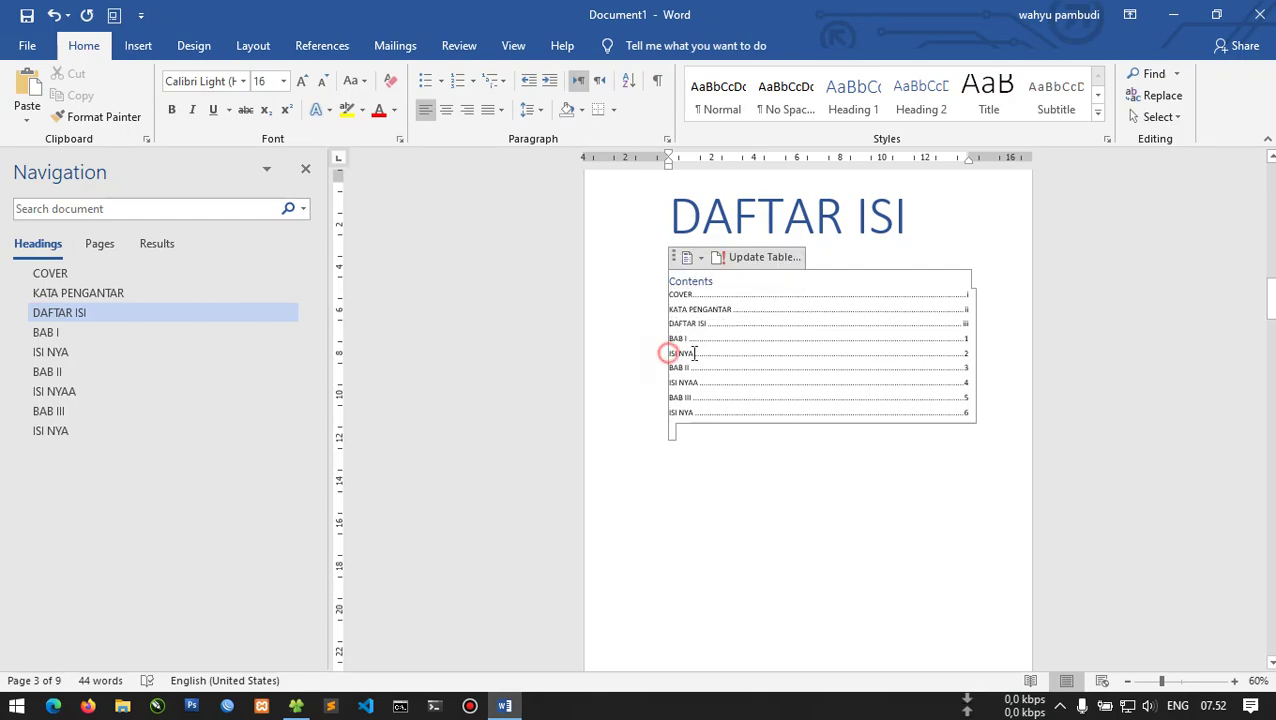
left_click(732, 350)
left_click(852, 249)
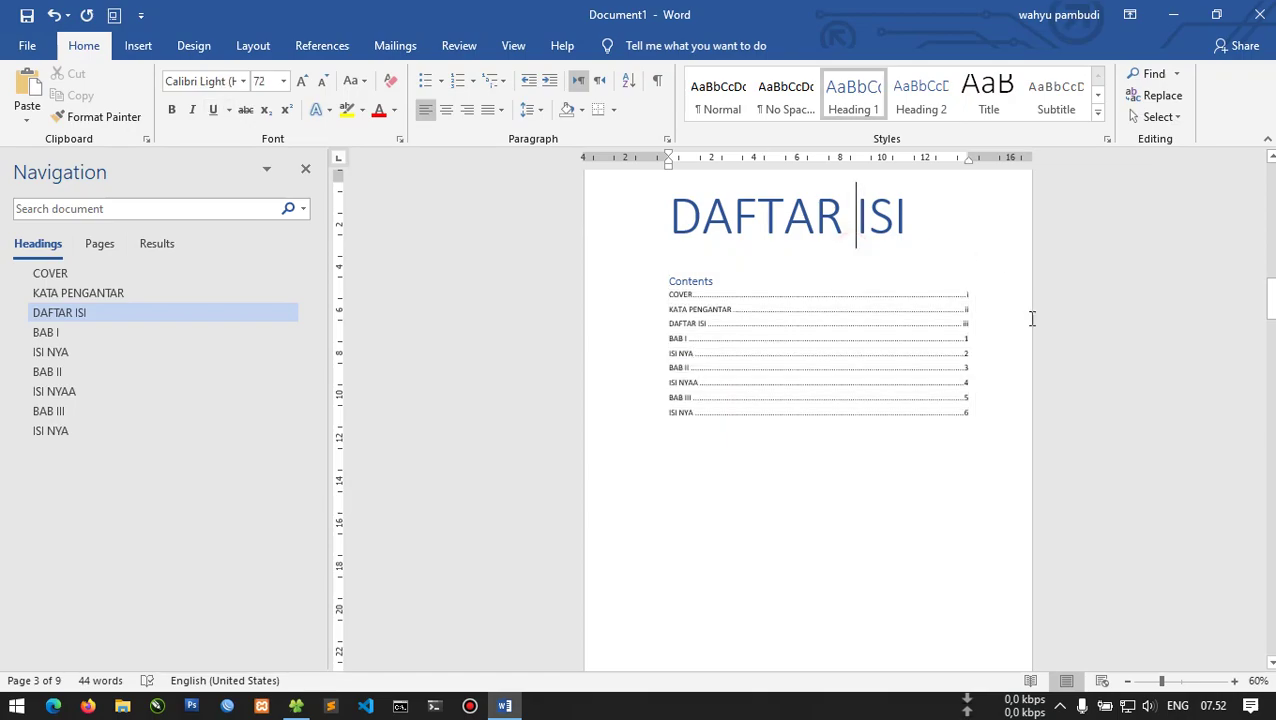
scroll(995, 455, "down", 3)
scroll(990, 472, "down", 3)
scroll(930, 455, "down", 3)
scroll(884, 430, "down", 3)
scroll(884, 430, "down", 3)
scroll(897, 398, "down", 3)
scroll(923, 381, "down", 3)
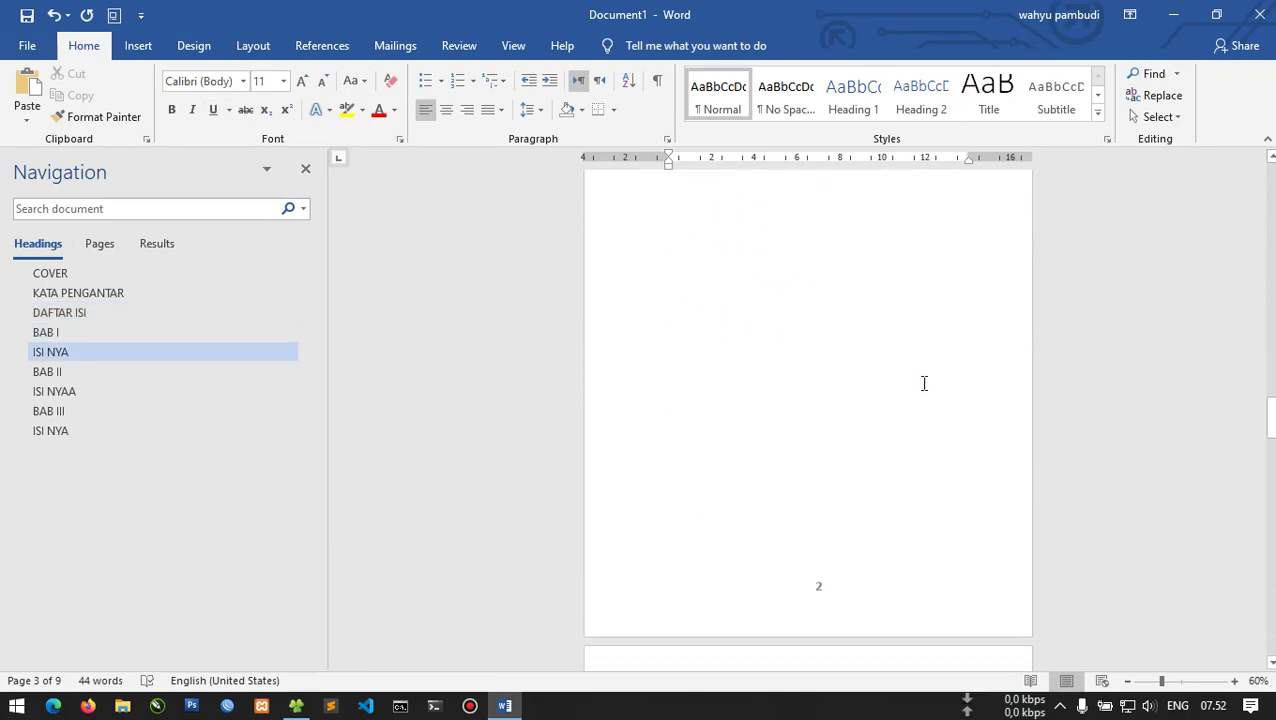